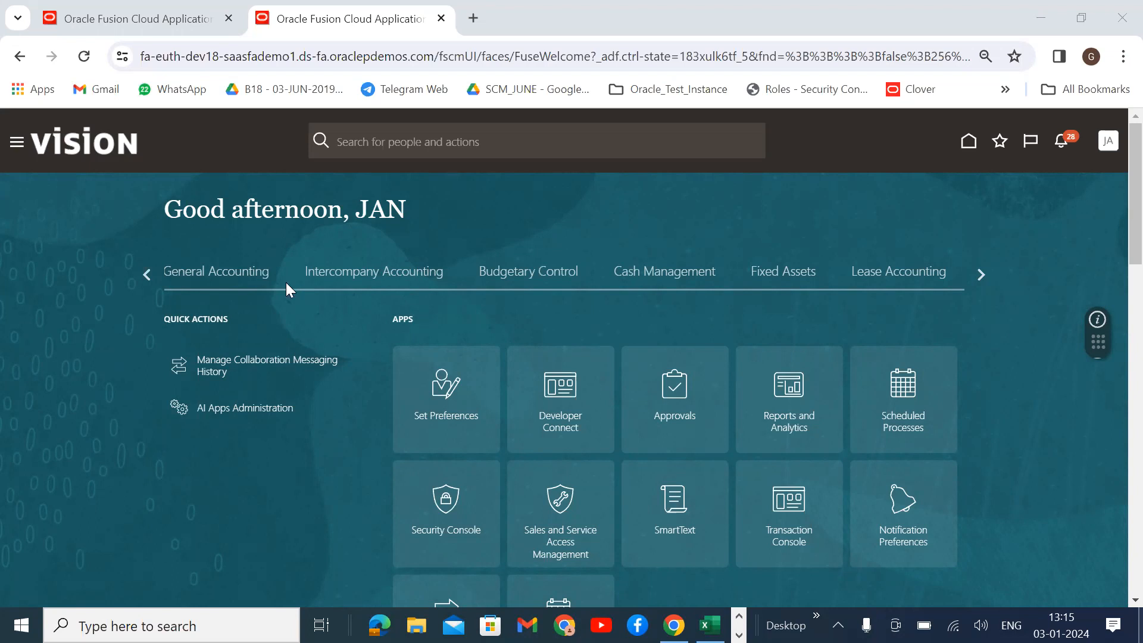
# Page through the springboard categories and open the Product Management work area.
pyautogui.click(732, 246)
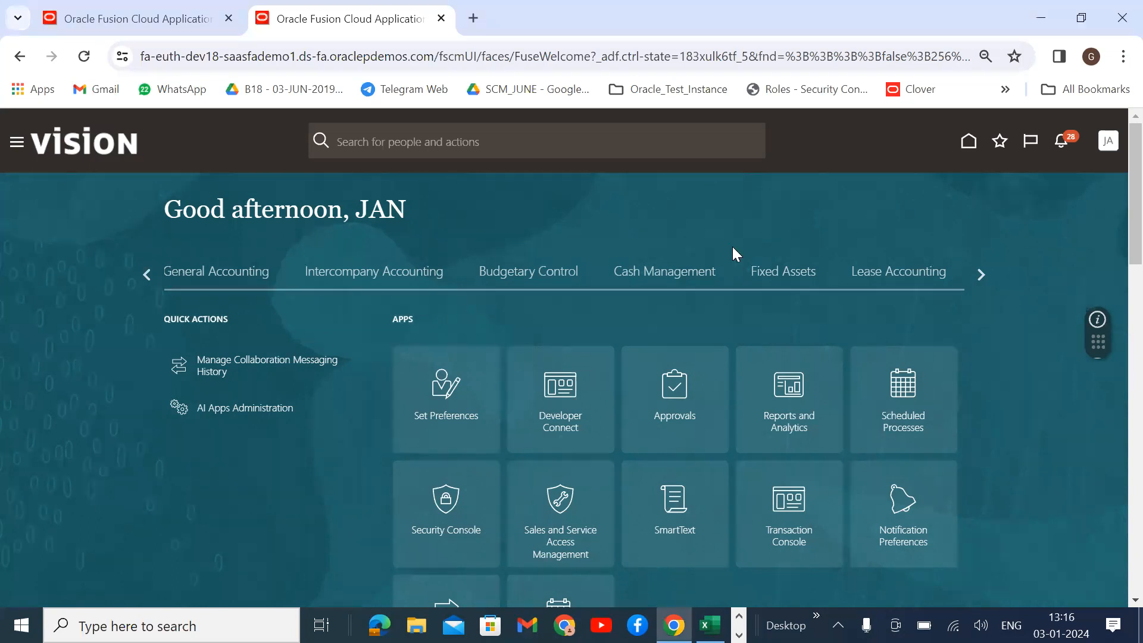
pyautogui.click(146, 274)
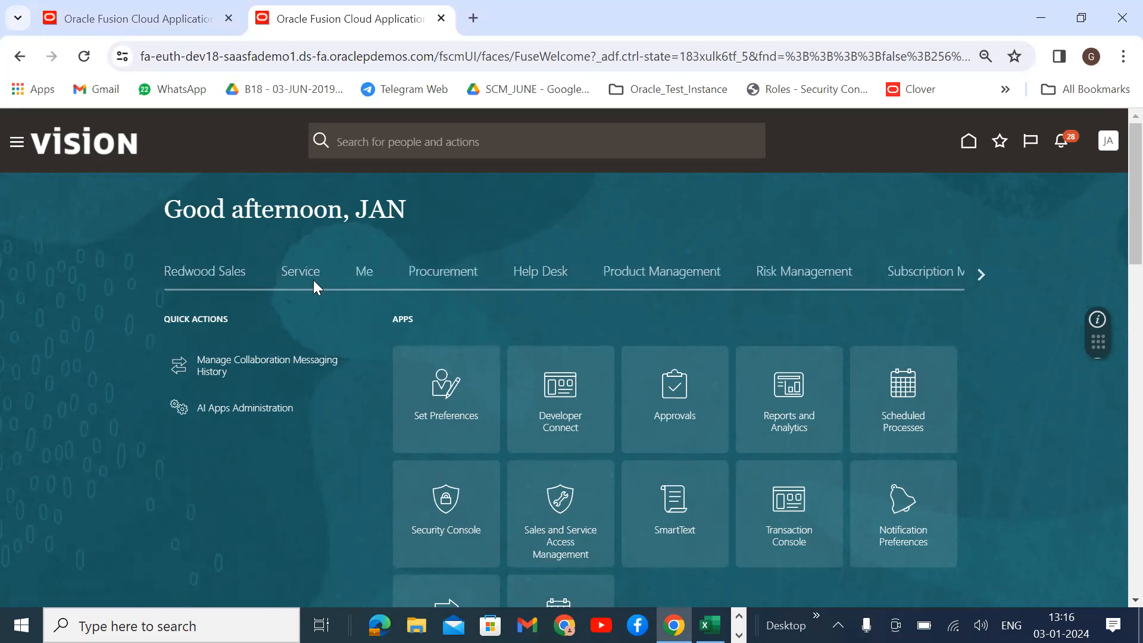
pyautogui.click(979, 274)
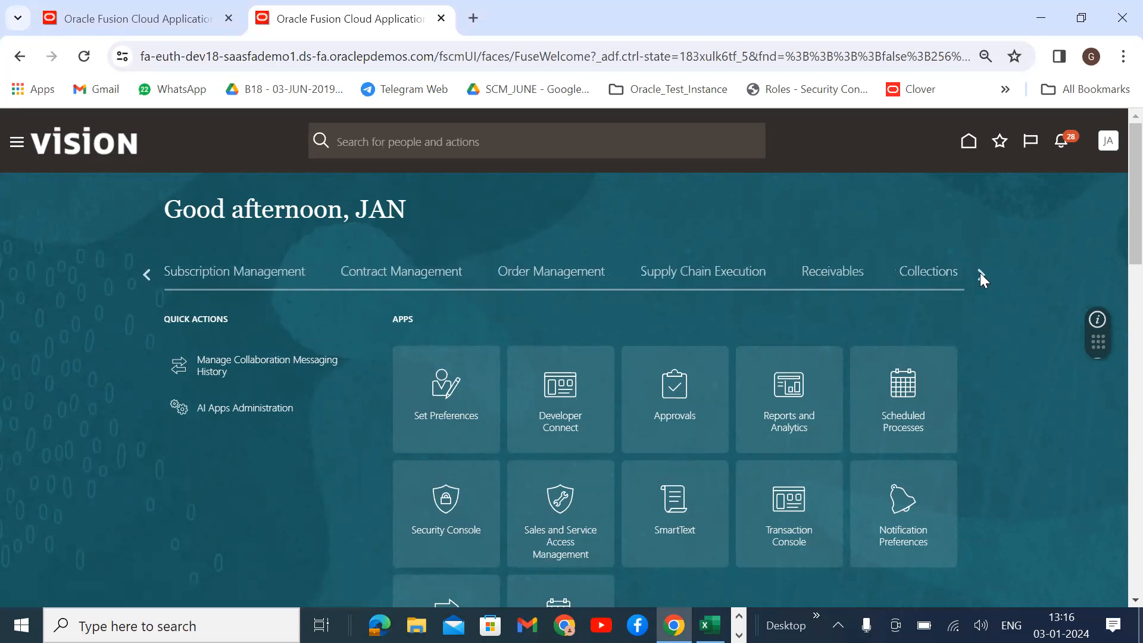
pyautogui.click(980, 274)
pyautogui.click(979, 273)
pyautogui.click(980, 274)
pyautogui.click(980, 274)
pyautogui.click(980, 274)
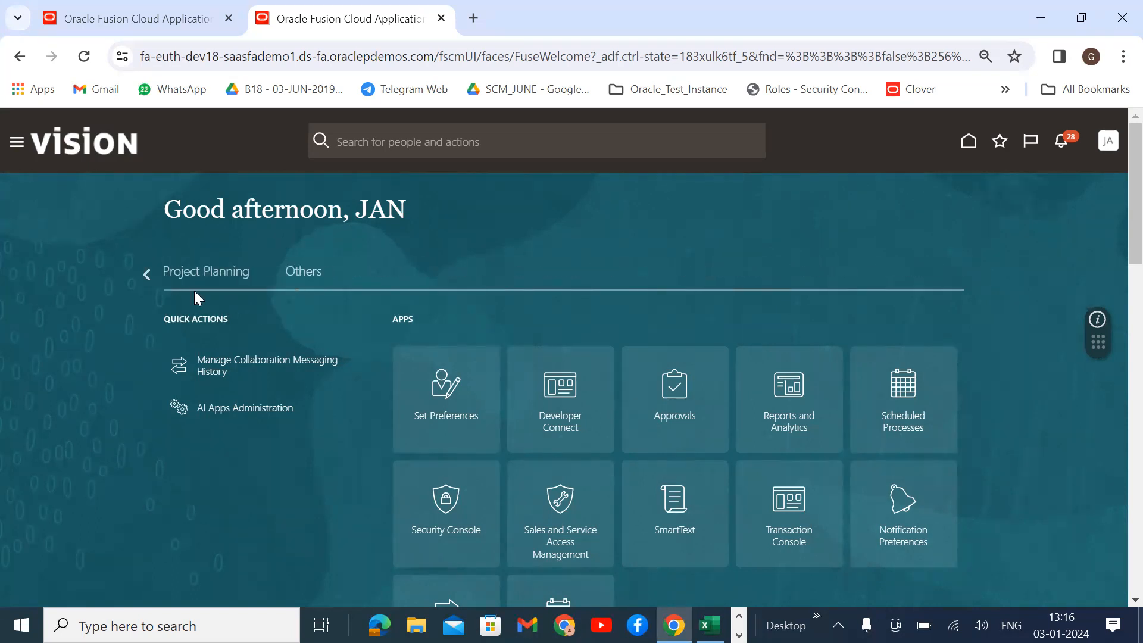
pyautogui.click(144, 272)
pyautogui.click(144, 273)
pyautogui.click(144, 273)
pyautogui.click(144, 274)
pyautogui.click(143, 273)
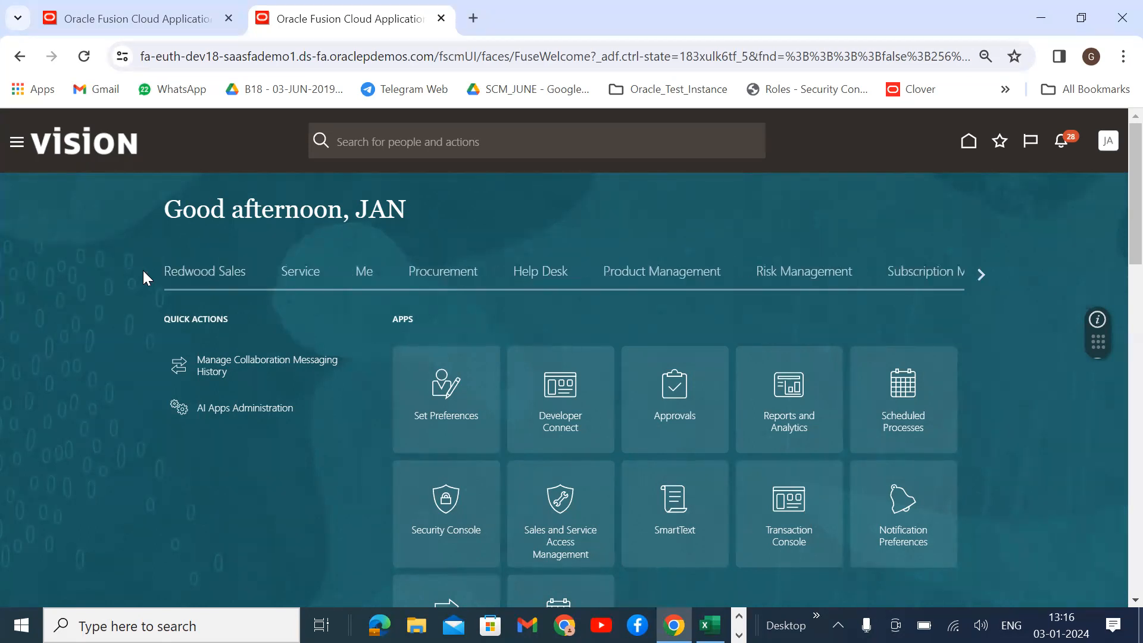
pyautogui.click(645, 277)
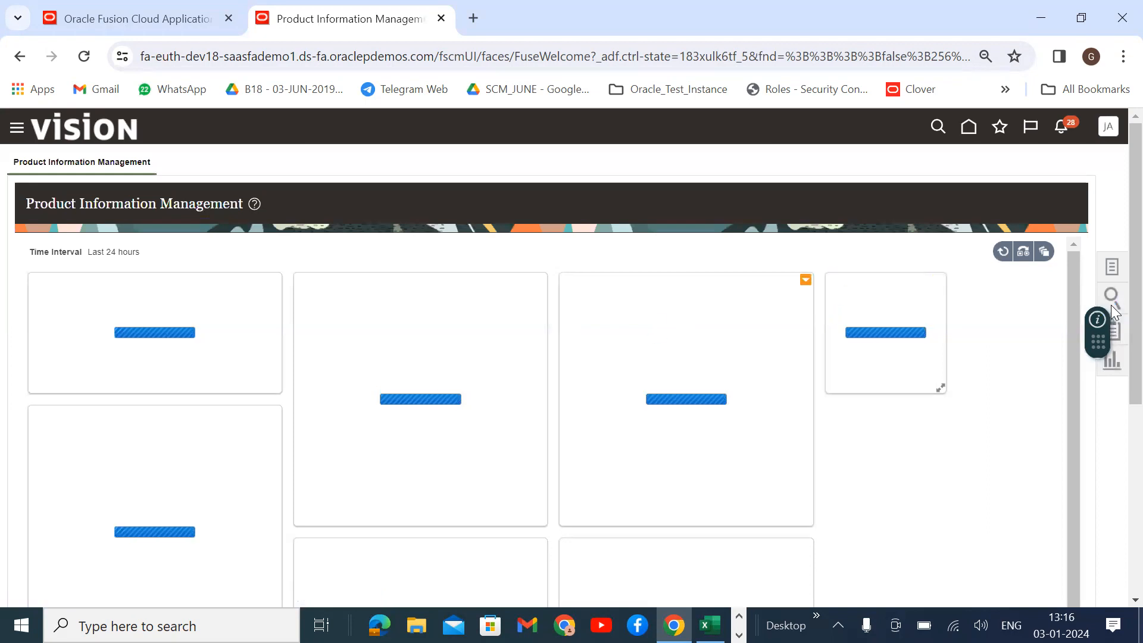
# Choose Create Item from the Product Information Management task list.
pyautogui.click(1111, 267)
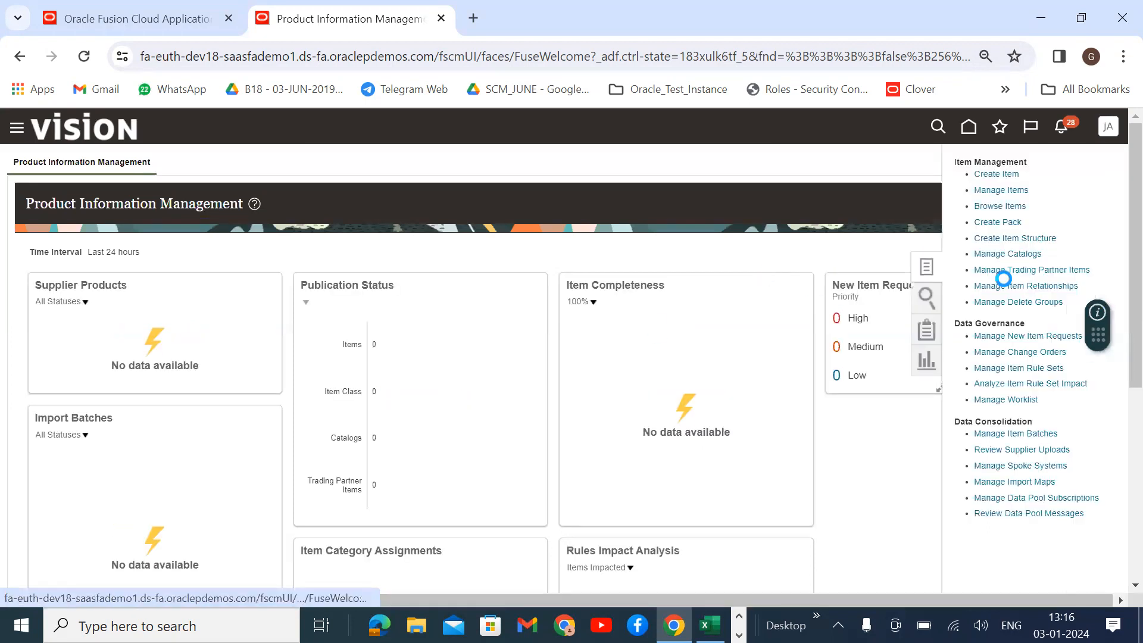
pyautogui.click(991, 174)
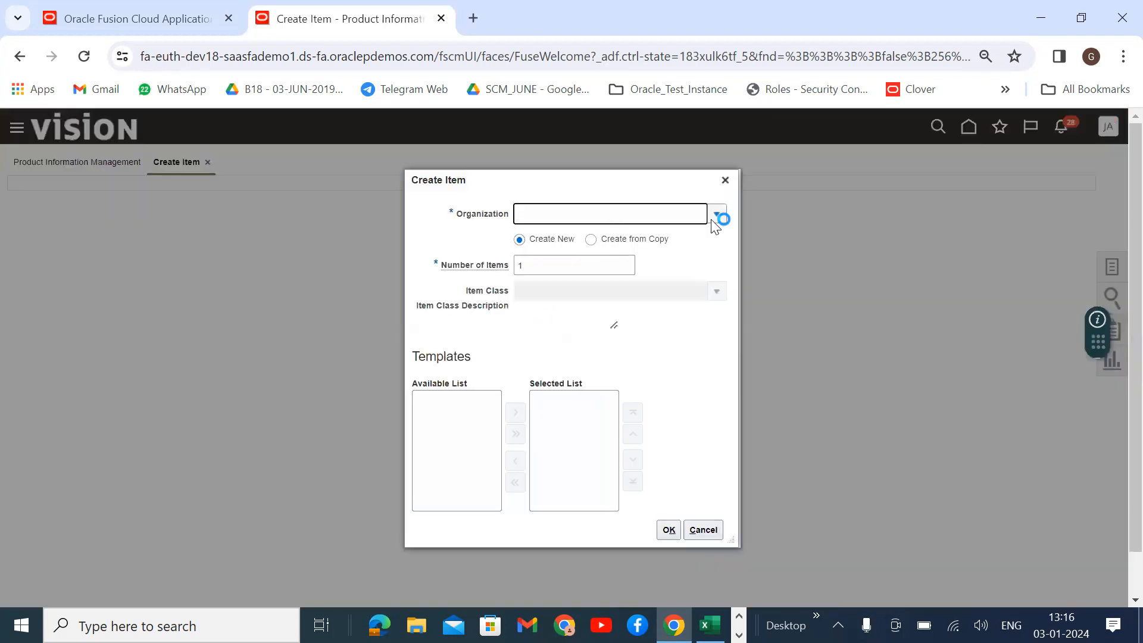
# Create one new item in organization 000 using only the Finished Goods template.
pyautogui.click(716, 216)
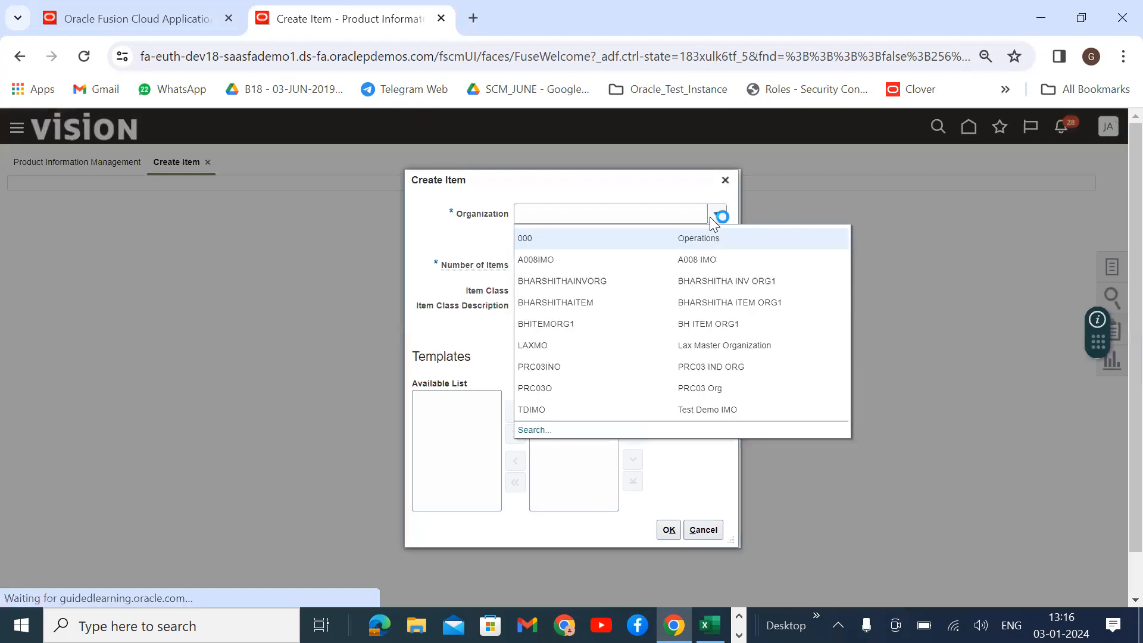
pyautogui.click(575, 238)
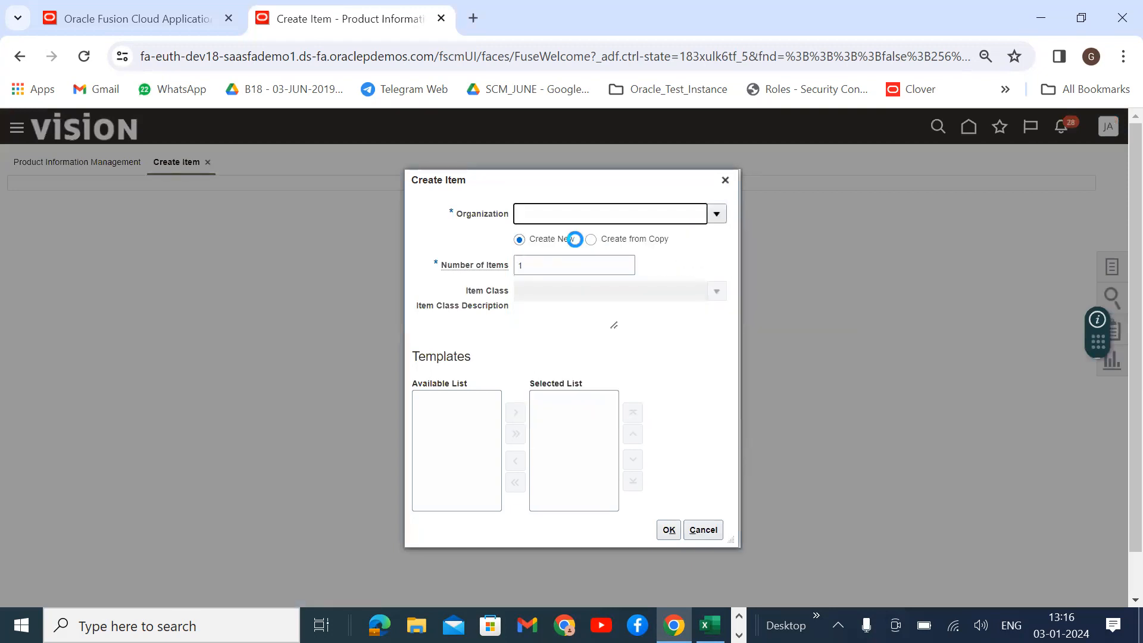
pyautogui.click(629, 407)
pyautogui.click(563, 459)
pyautogui.moveTo(535, 484); pyautogui.dragTo(538, 435)
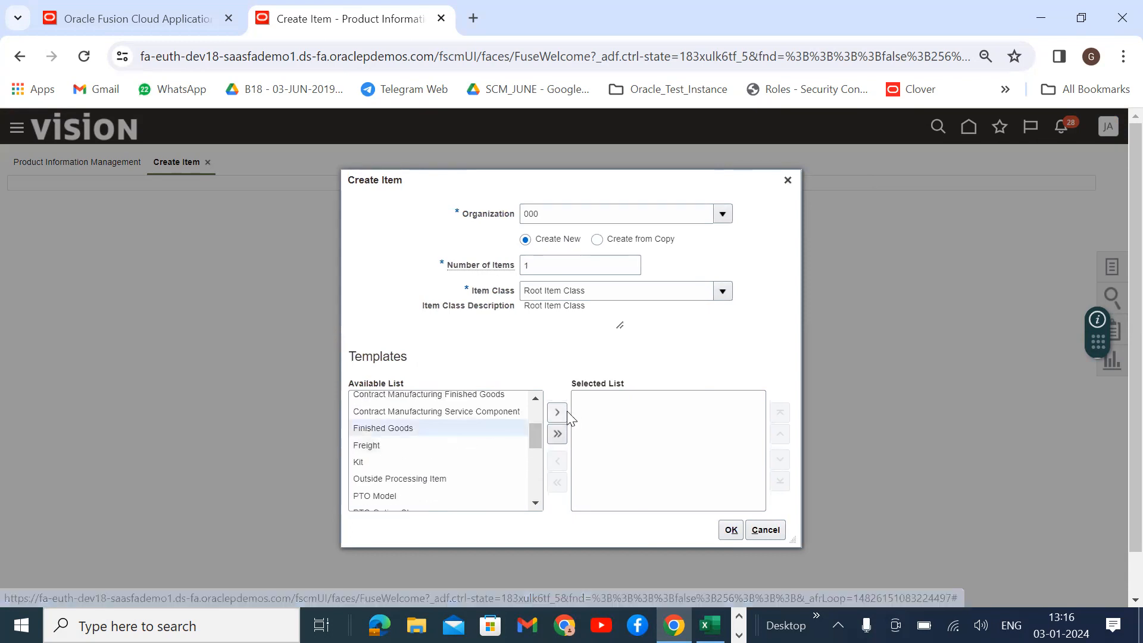
pyautogui.click(556, 412)
pyautogui.click(730, 530)
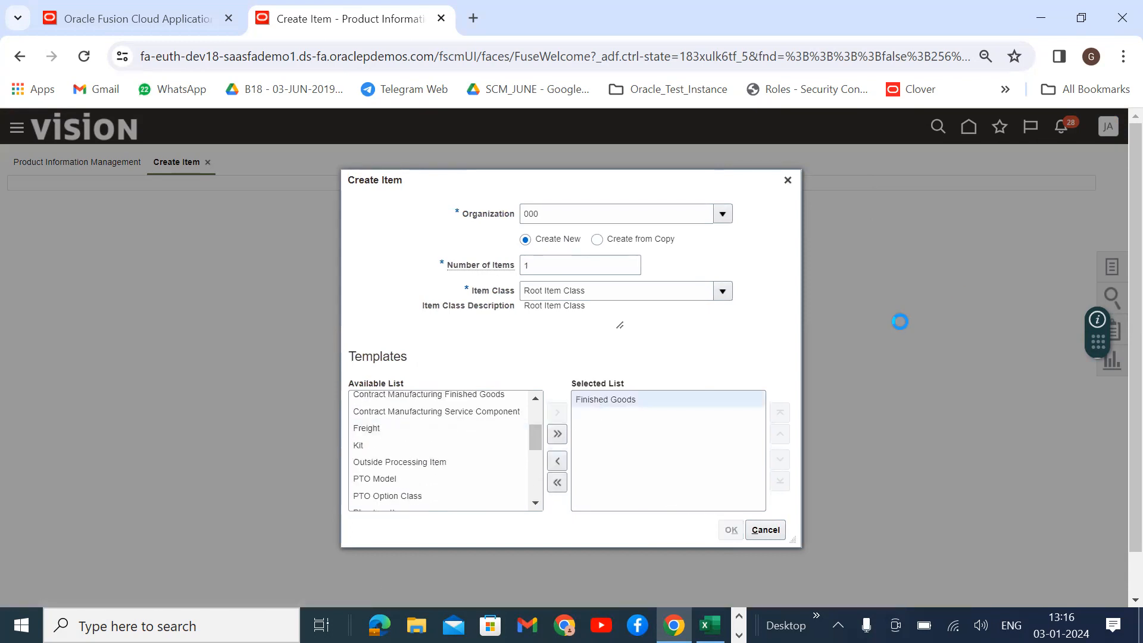
pyautogui.click(782, 390)
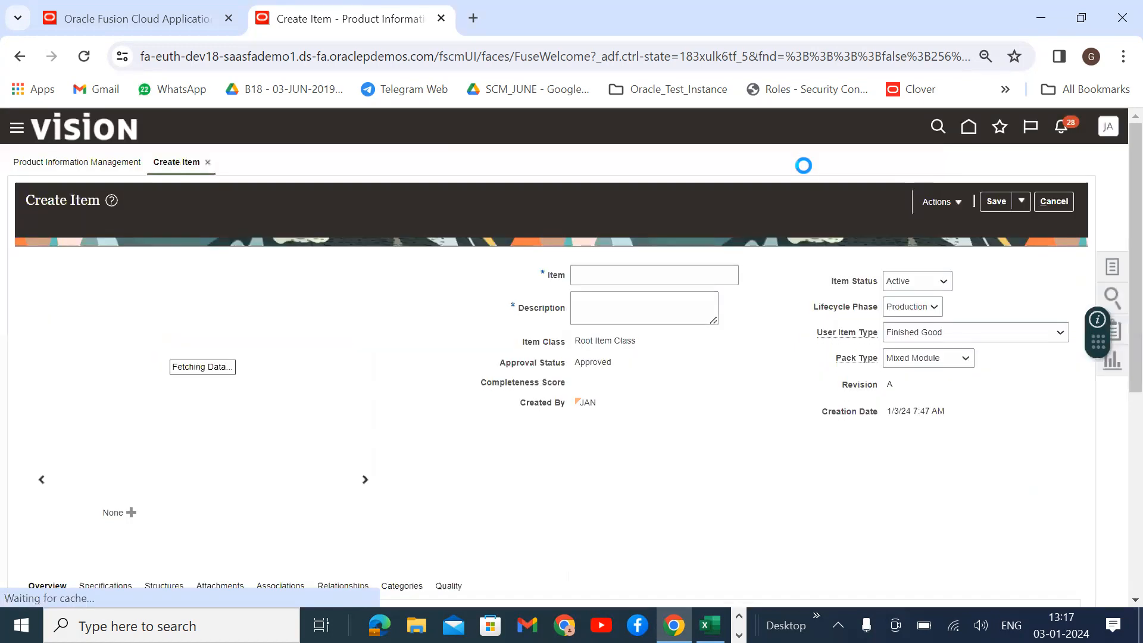
# Name the item Samsung Mobile and copy that name into the description.
pyautogui.click(633, 275)
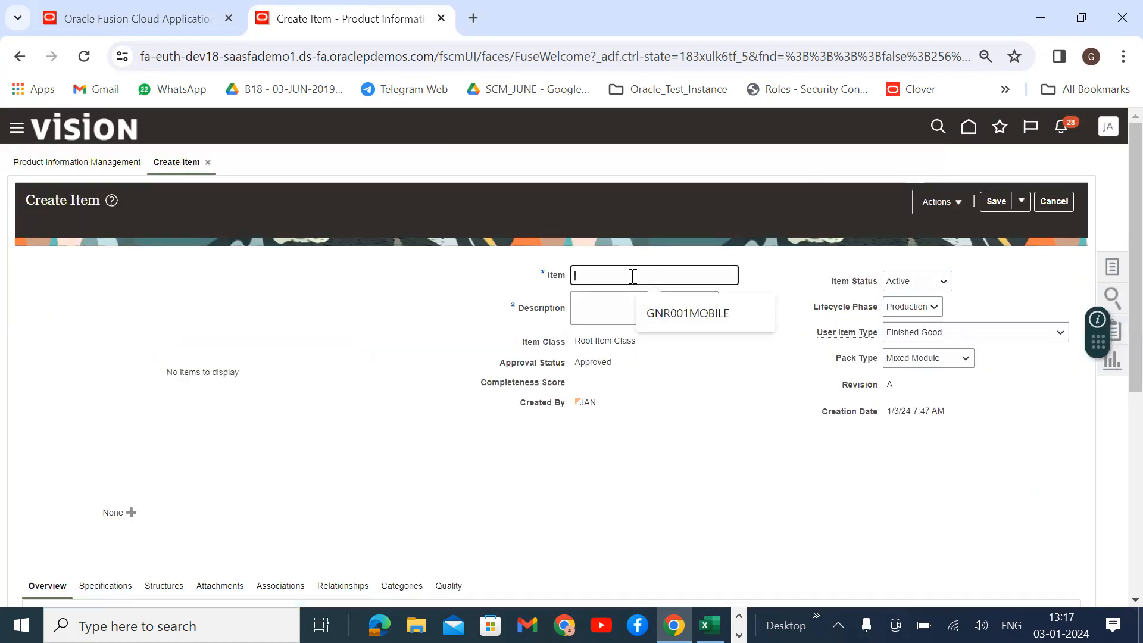
pyautogui.write('SH')
pyautogui.press('BackSpace')
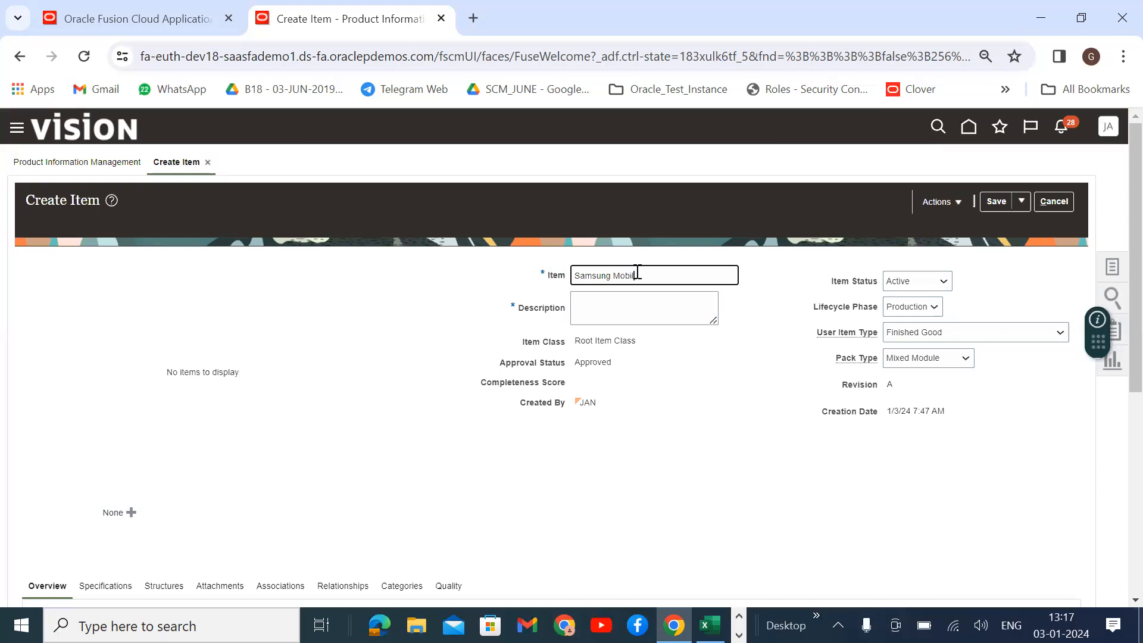
pyautogui.hotkey('ctrl', 'a')
pyautogui.hotkey('ctrl', 'c')
pyautogui.click(612, 302)
pyautogui.hotkey('ctrl', 'v')
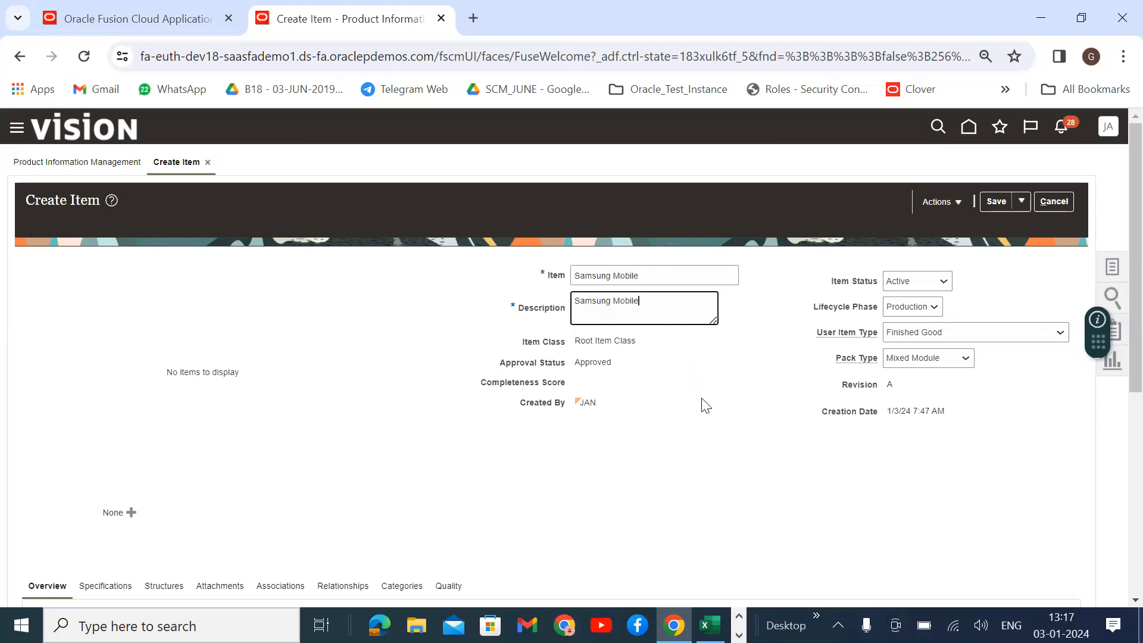
# Set the Purchasing specification's Purchase Price to 100.
pyautogui.scroll(-6, 700, 399)
pyautogui.click(115, 219)
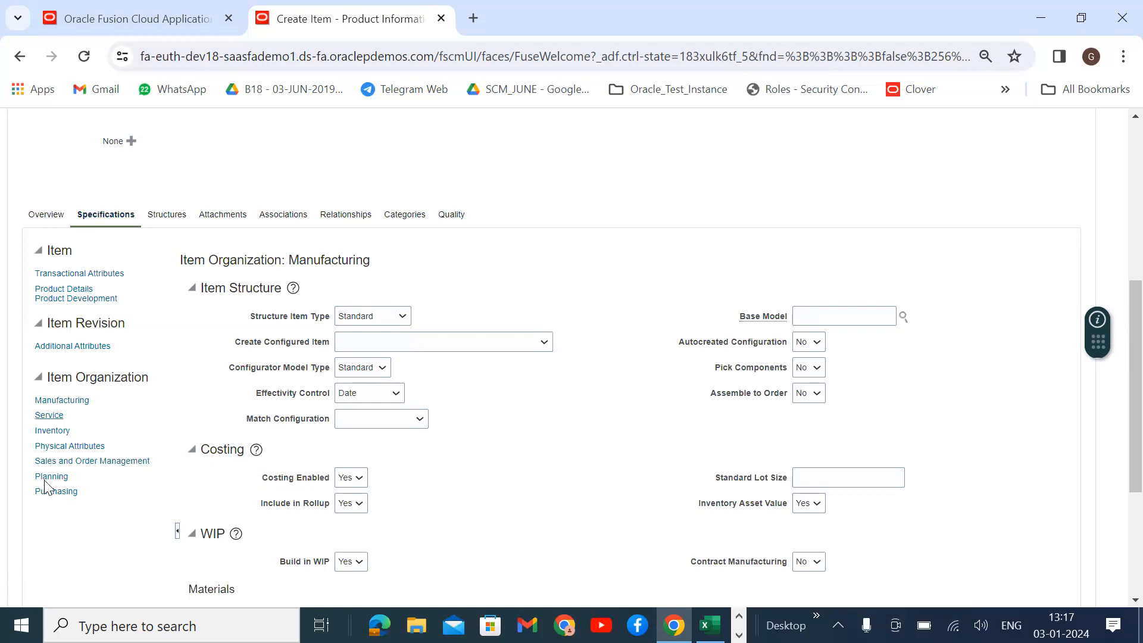
pyautogui.scroll(-3, 470, 420)
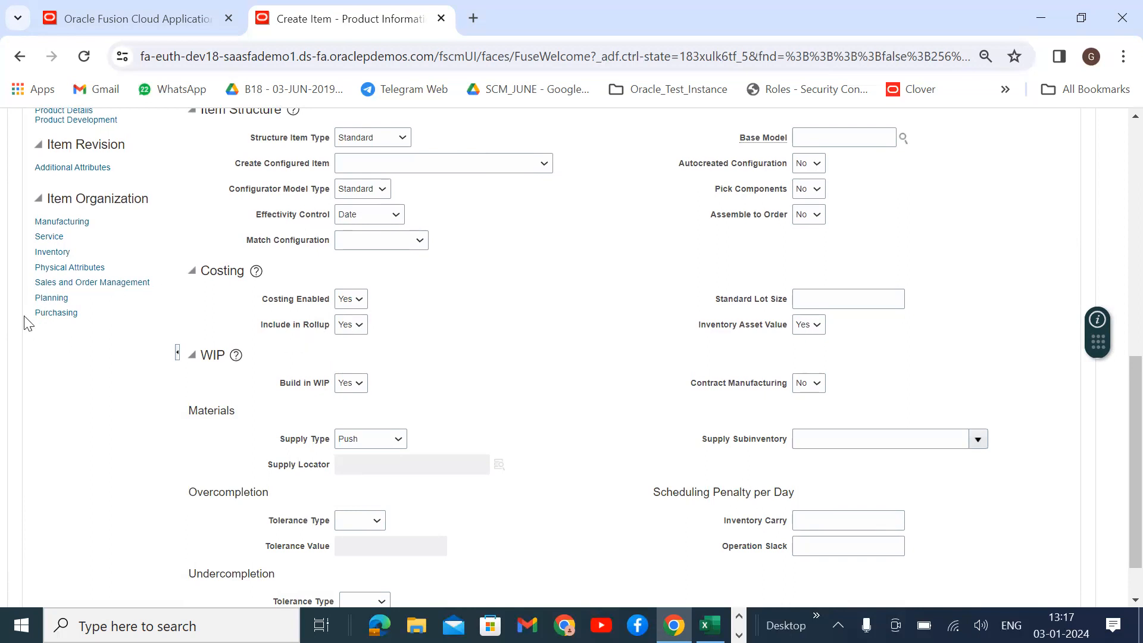
pyautogui.click(39, 315)
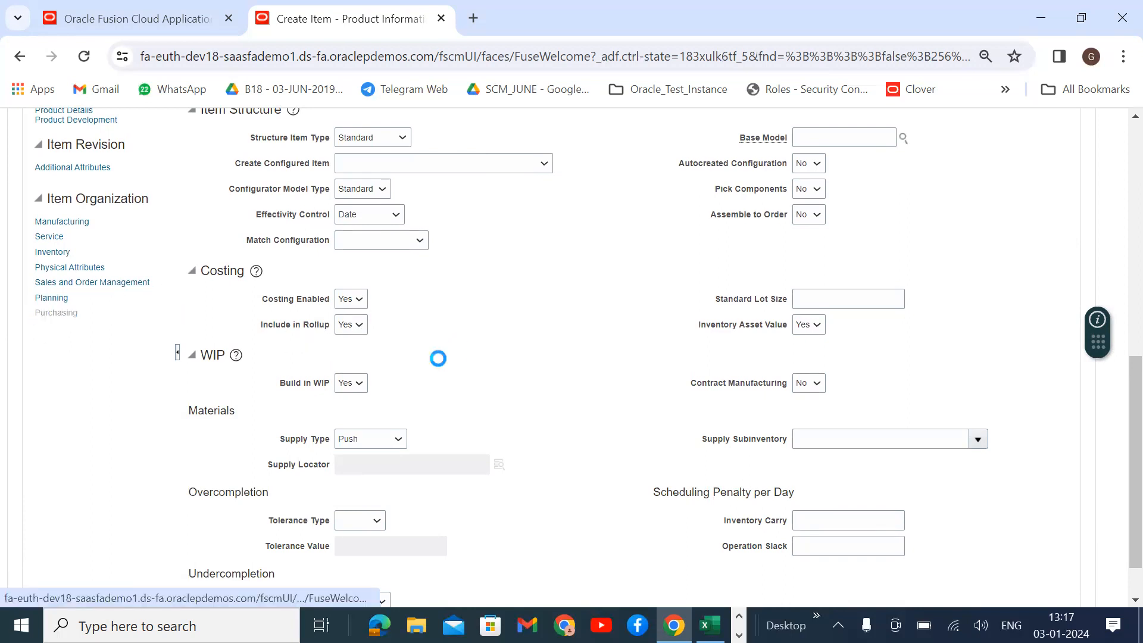
pyautogui.click(351, 372)
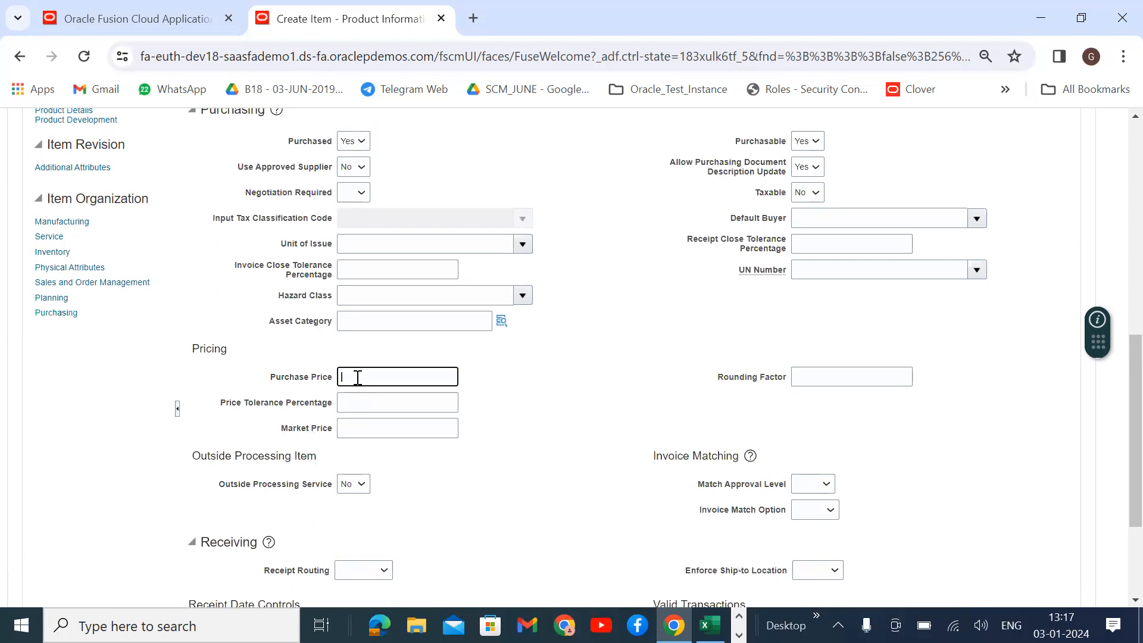
pyautogui.write('100')
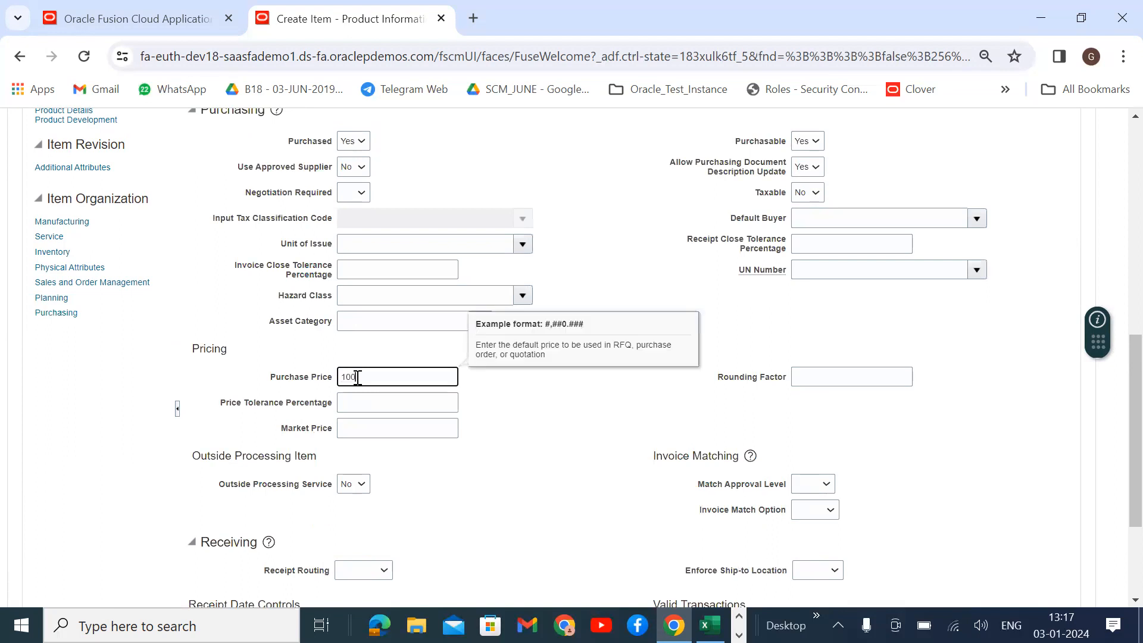
pyautogui.click(524, 453)
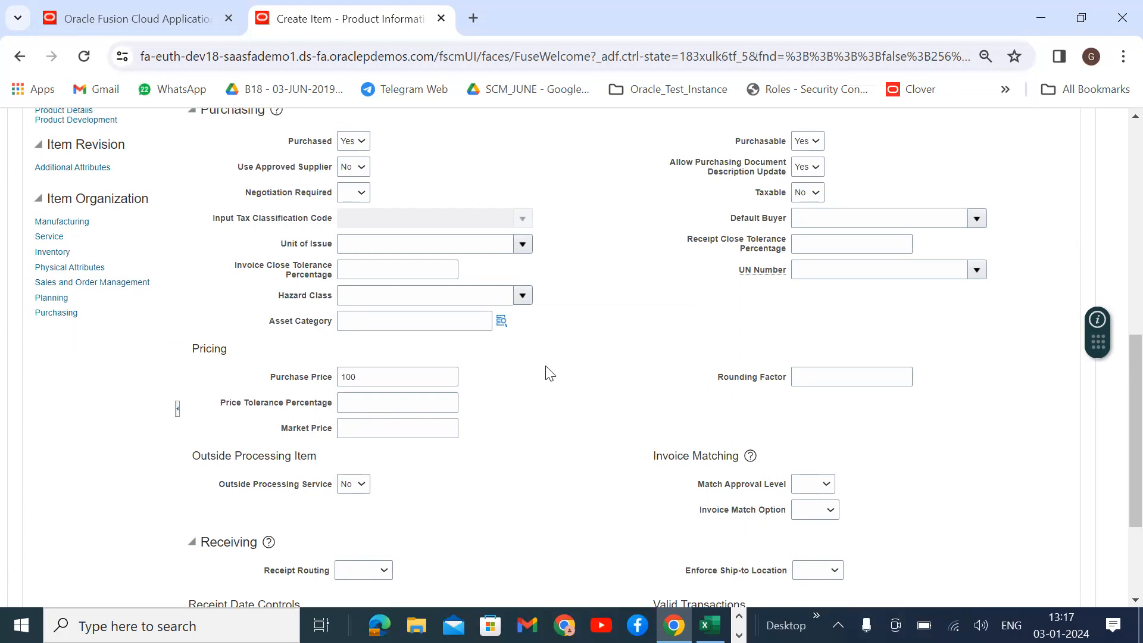
# Bring up the item's organization associations, showing 000 as Active.
pyautogui.scroll(3, 439, 359)
pyautogui.scroll(-6, 464, 359)
pyautogui.scroll(5, 280, 260)
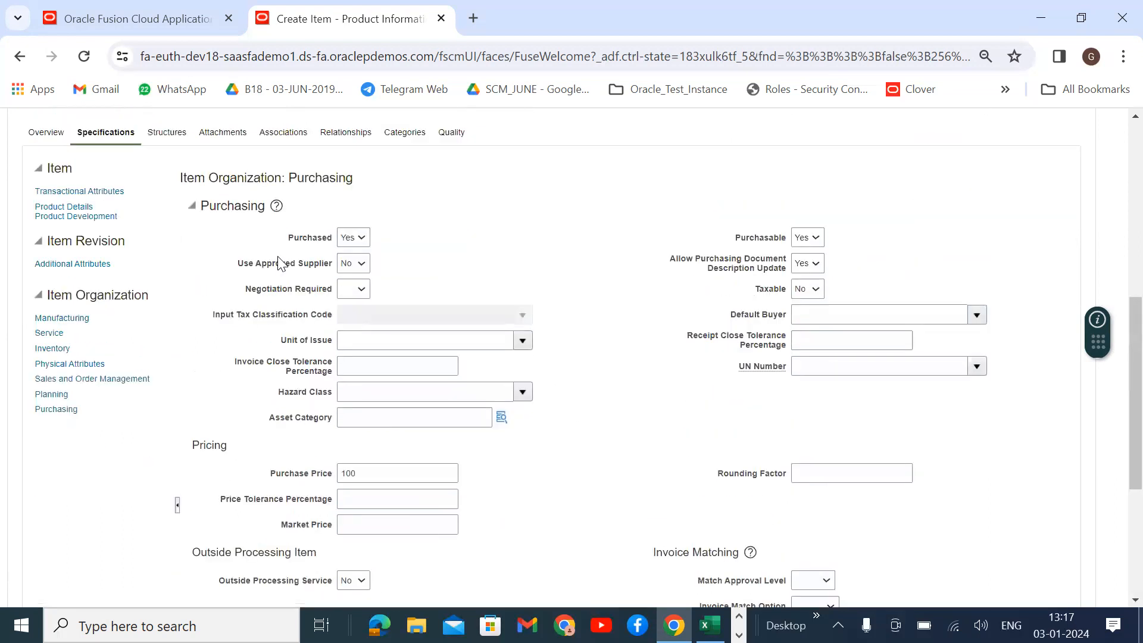
pyautogui.scroll(1, 274, 216)
pyautogui.click(278, 219)
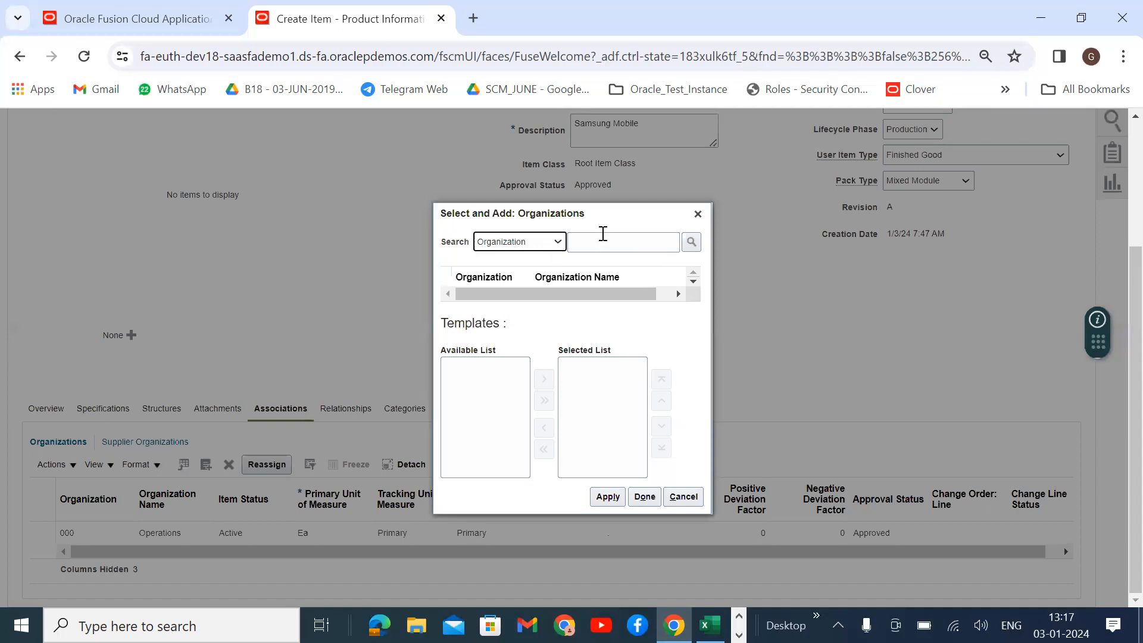
# Associate organization 001 Seattle with the item using the Finished Goods (000) template.
pyautogui.click(602, 233)
pyautogui.write('001')
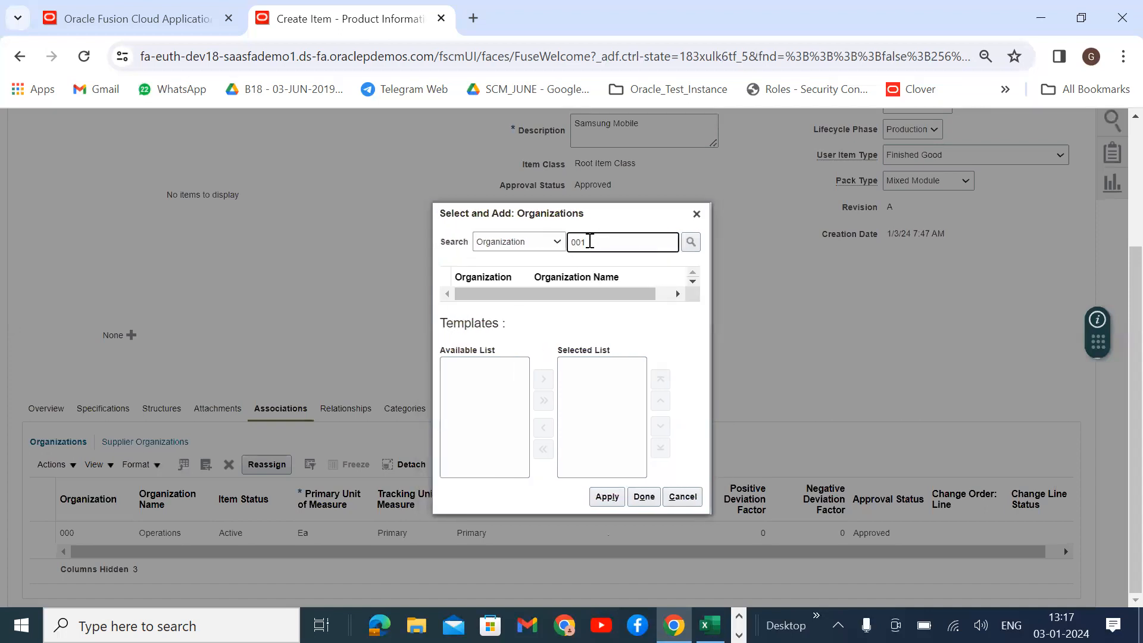
pyautogui.press('Return')
pyautogui.click(573, 284)
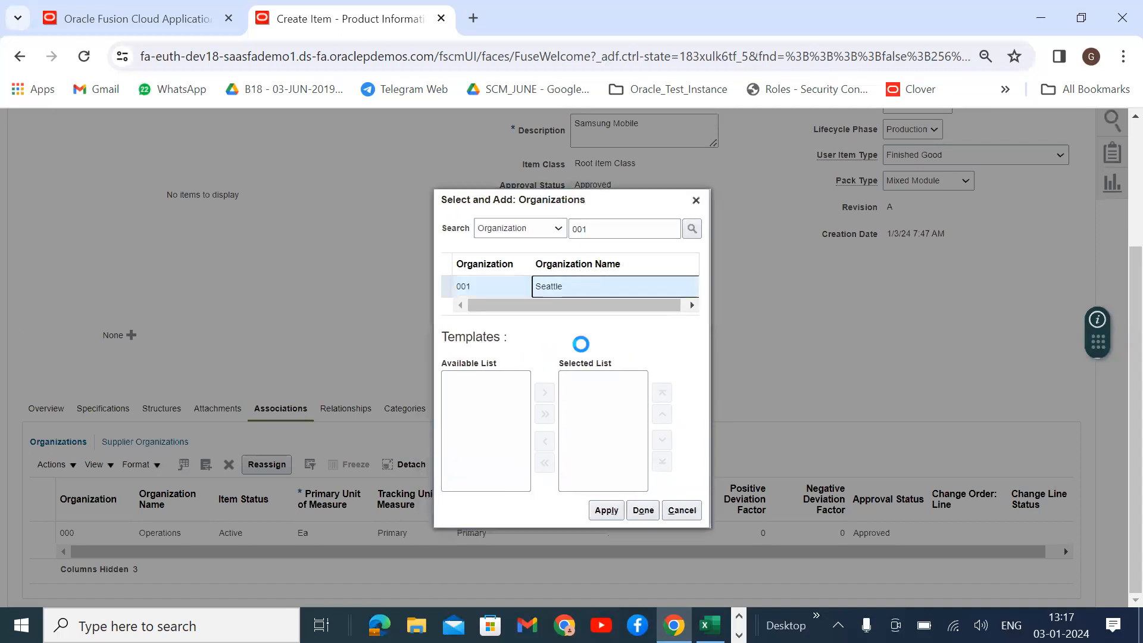
pyautogui.moveTo(536, 400); pyautogui.dragTo(535, 430)
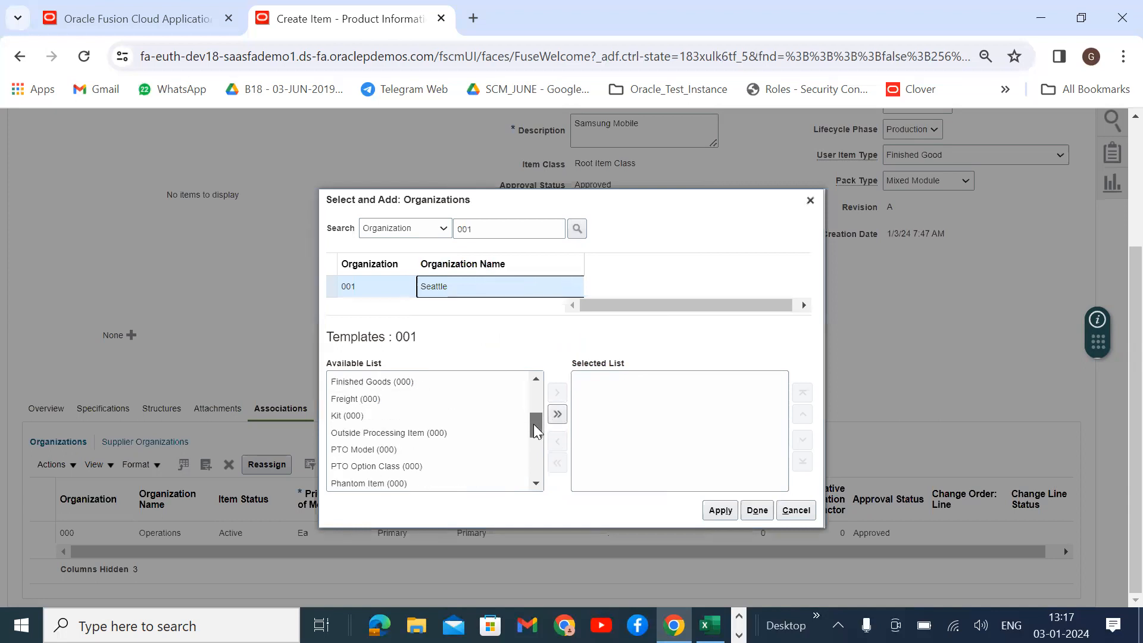
pyautogui.click(417, 383)
pyautogui.click(557, 392)
pyautogui.click(720, 510)
pyautogui.click(757, 510)
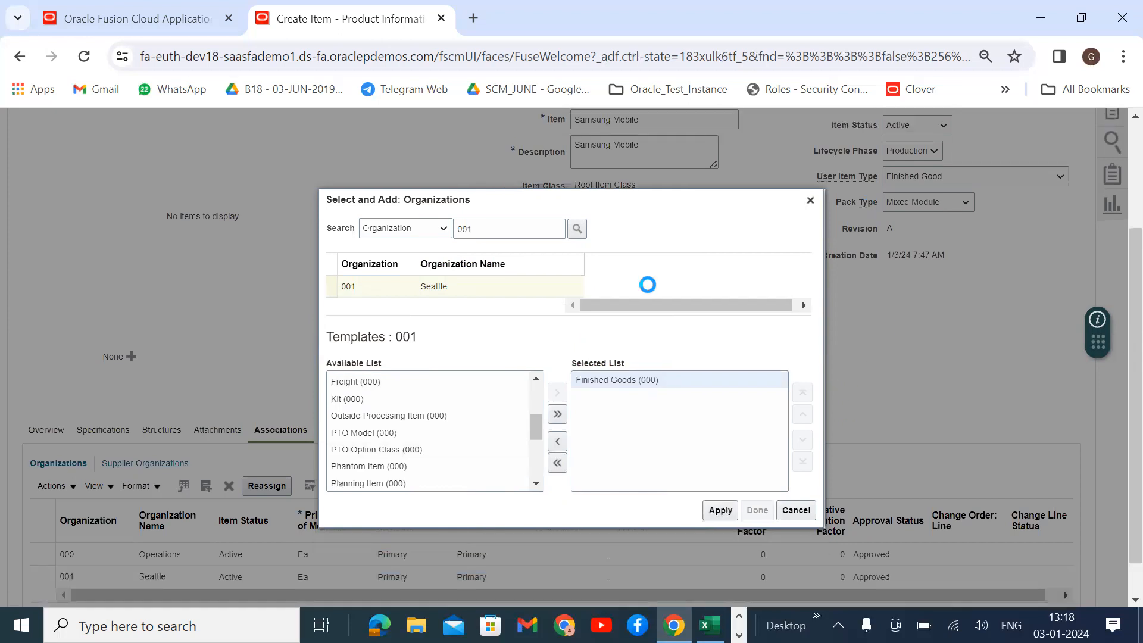
pyautogui.scroll(3, 982, 197)
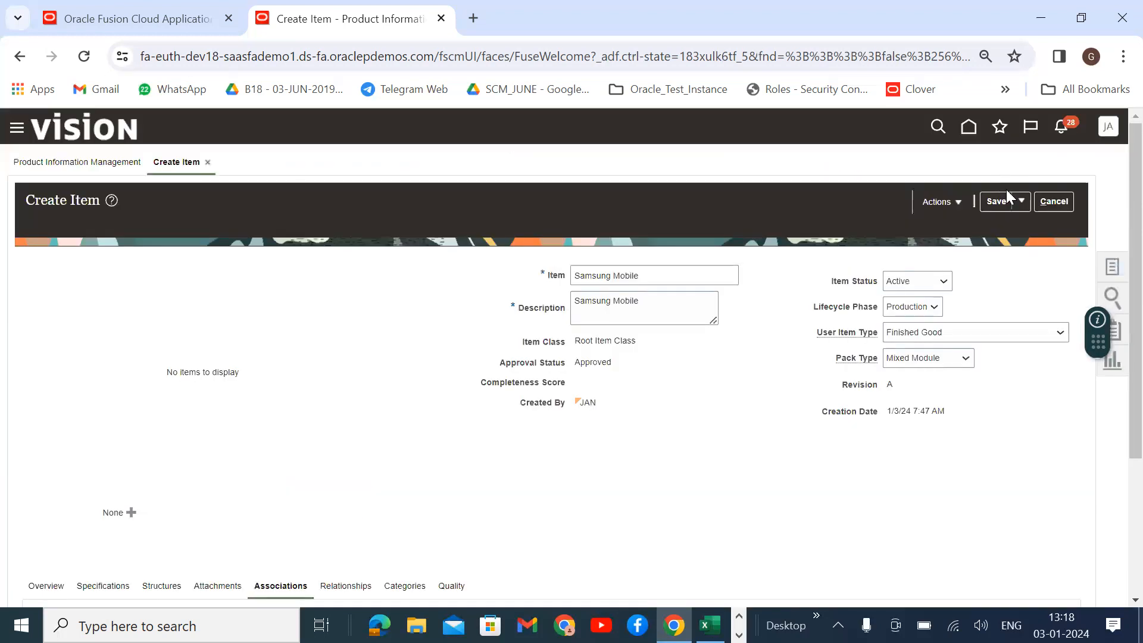
# Save and close the Samsung Mobile item, then return to the home page.
pyautogui.click(1021, 201)
pyautogui.click(1013, 222)
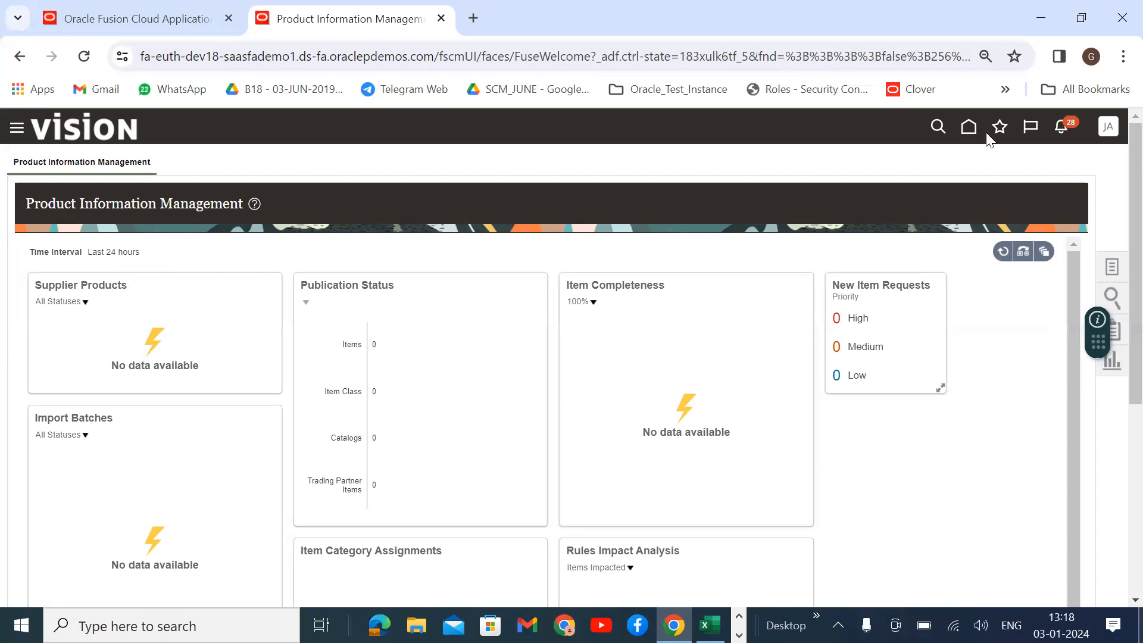
pyautogui.click(969, 128)
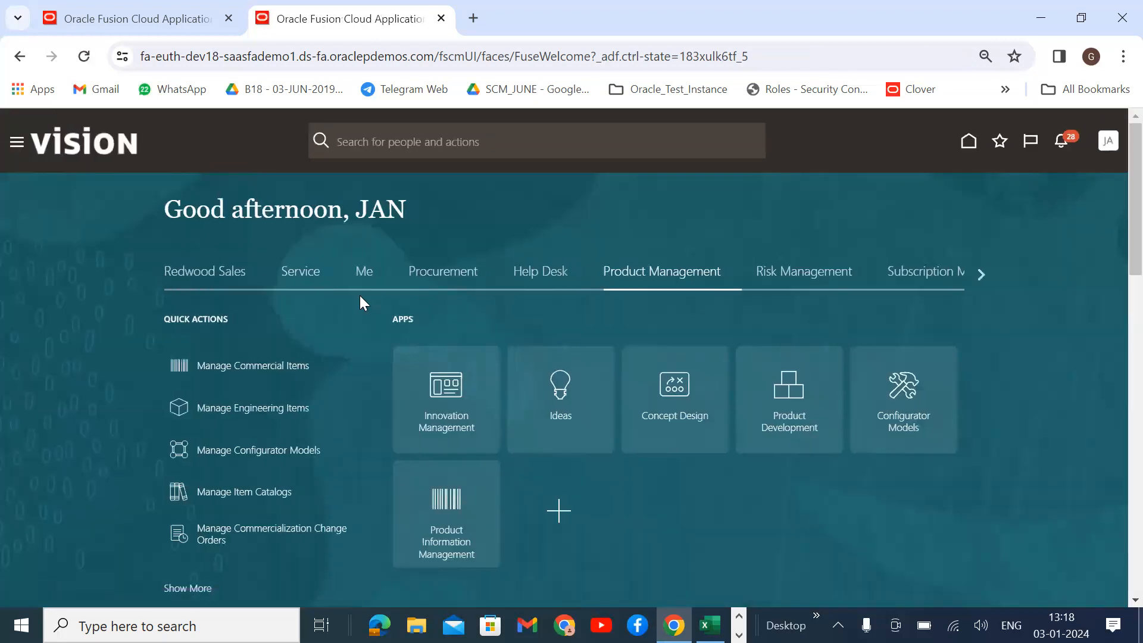
# Open Cost Accounting under Supply Chain Execution and show its task list.
pyautogui.click(979, 275)
pyautogui.click(979, 274)
pyautogui.click(145, 274)
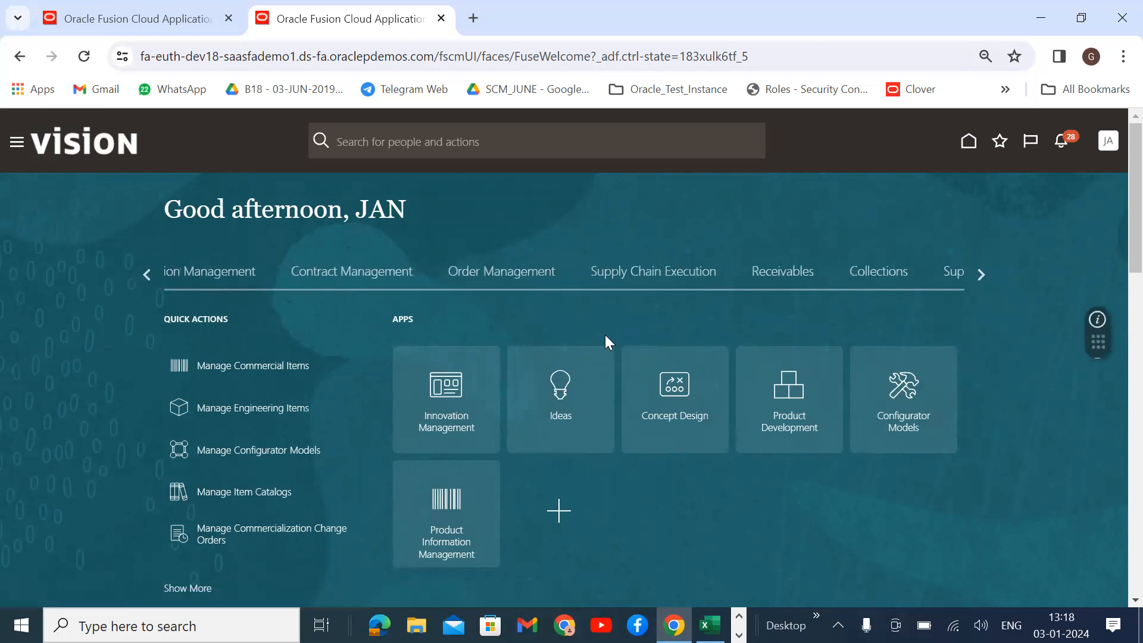
pyautogui.click(691, 275)
pyautogui.scroll(-1, 667, 391)
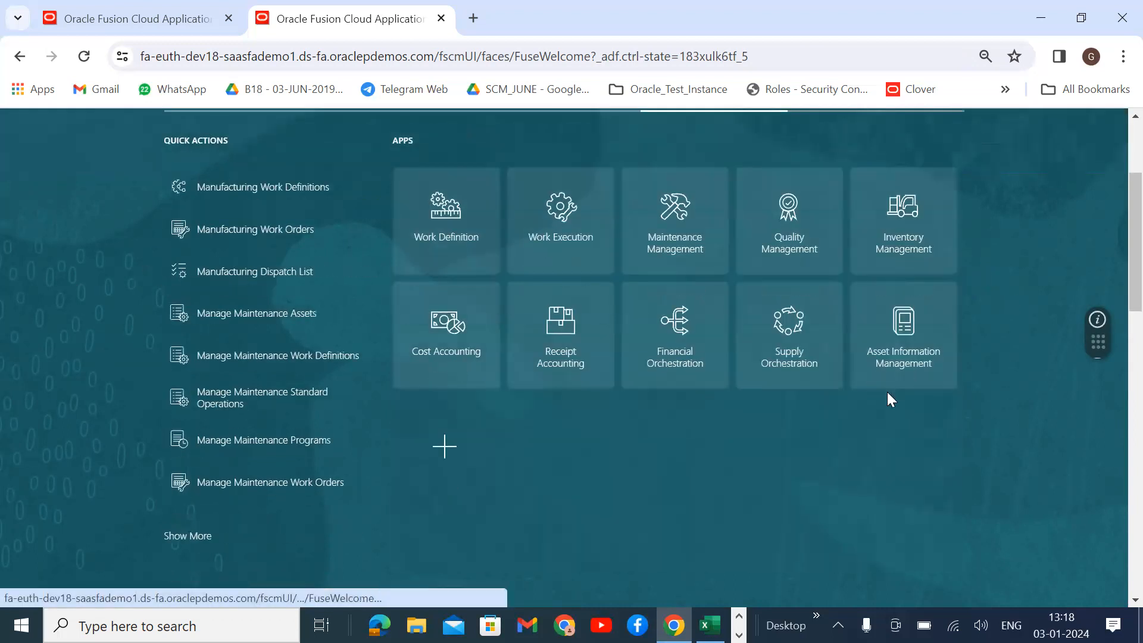
pyautogui.scroll(2, 509, 453)
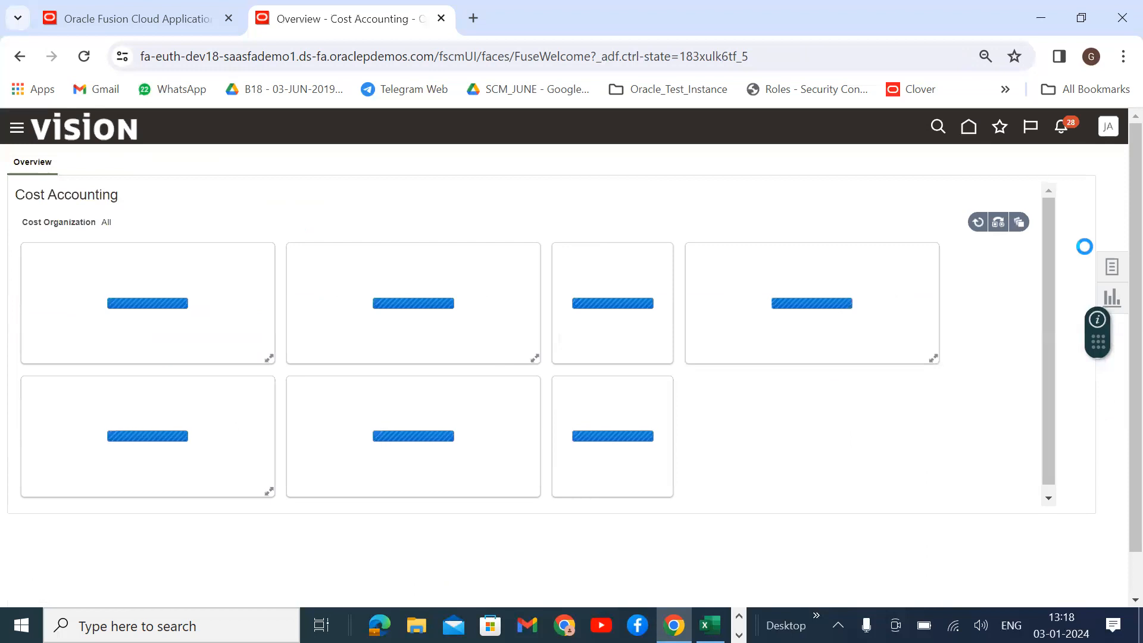
pyautogui.click(1113, 267)
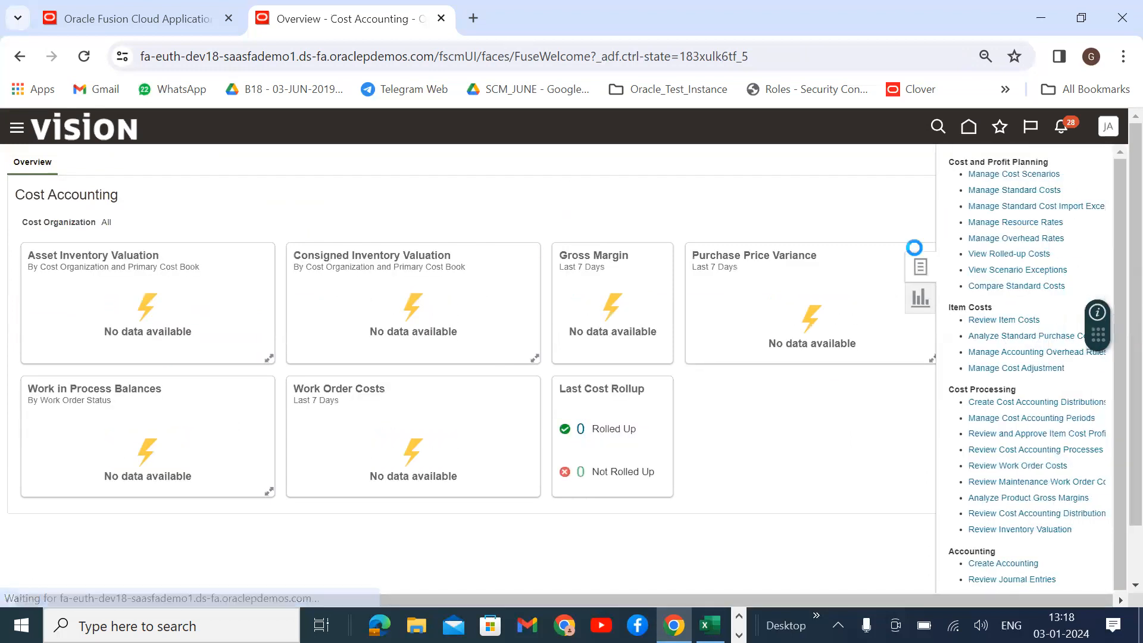
# Start a new cost scenario in Manage Cost Scenarios named Samsung.
pyautogui.click(1038, 174)
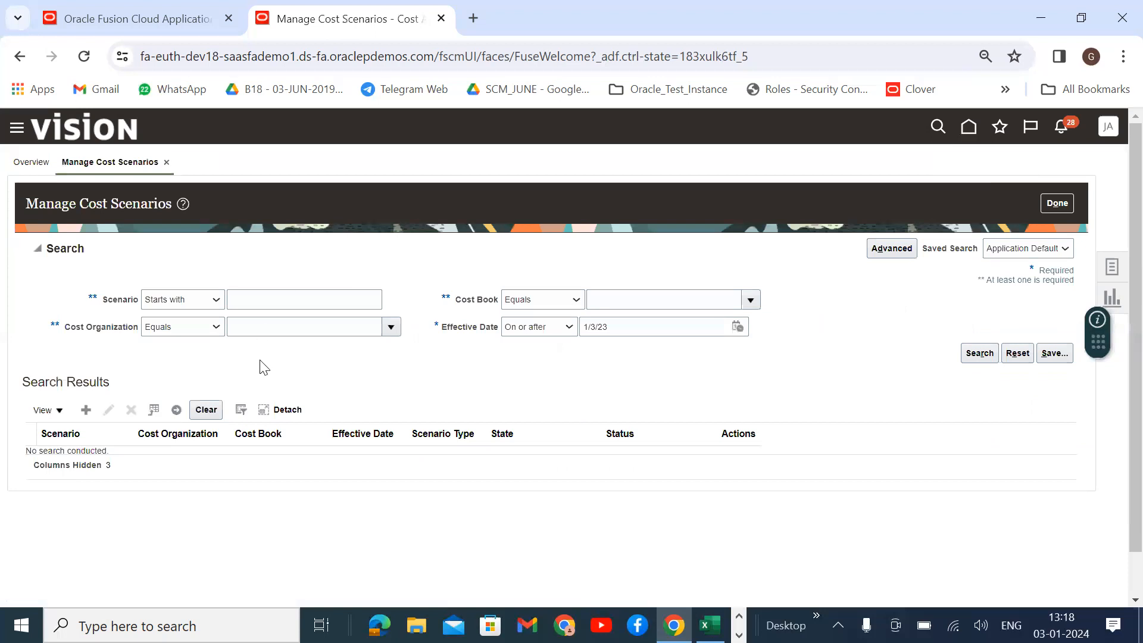
pyautogui.click(86, 410)
pyautogui.click(284, 250)
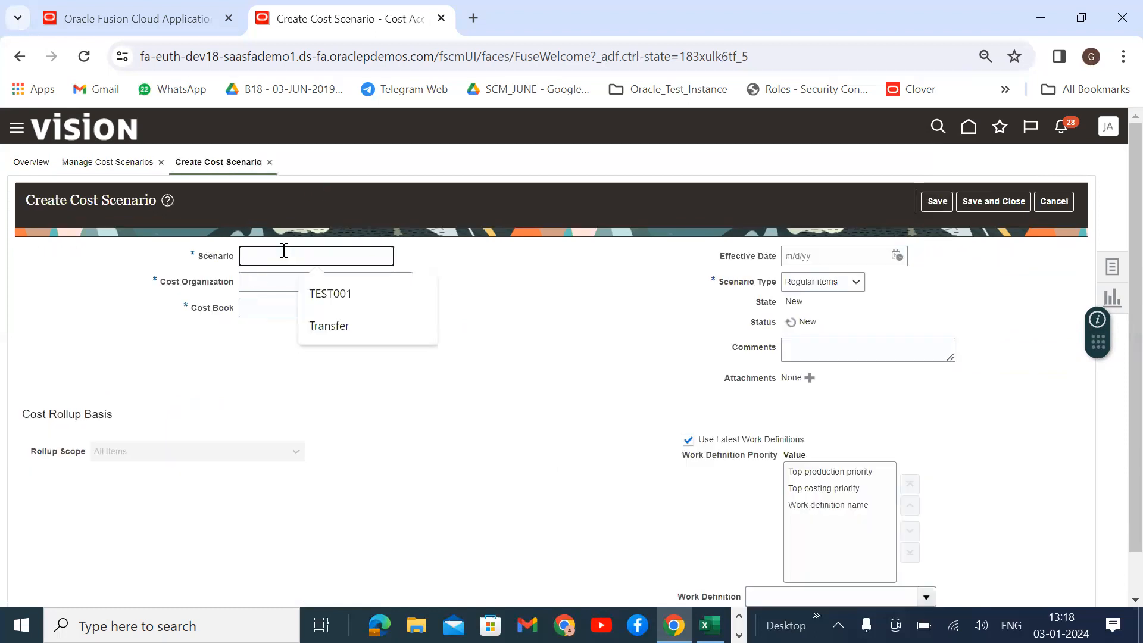
pyautogui.write('Samsung')
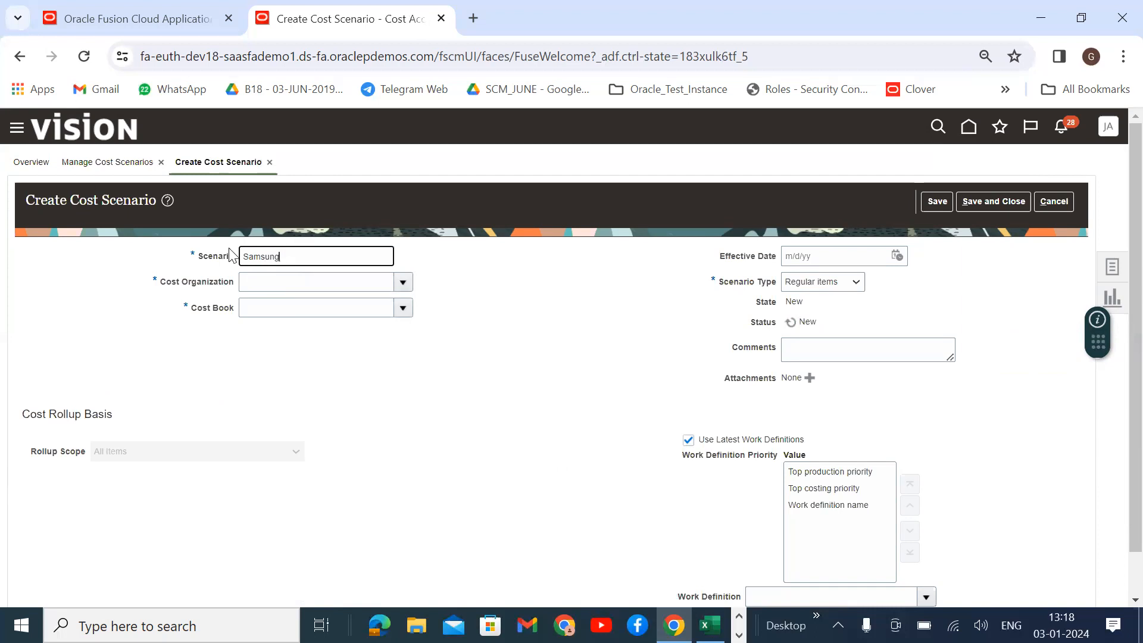
pyautogui.hotkey('ctrl', 'a')
# Set cost organization US Operations, cost book 001-Seattle, effective date 1/2/24, type Regular items.
pyautogui.click(401, 284)
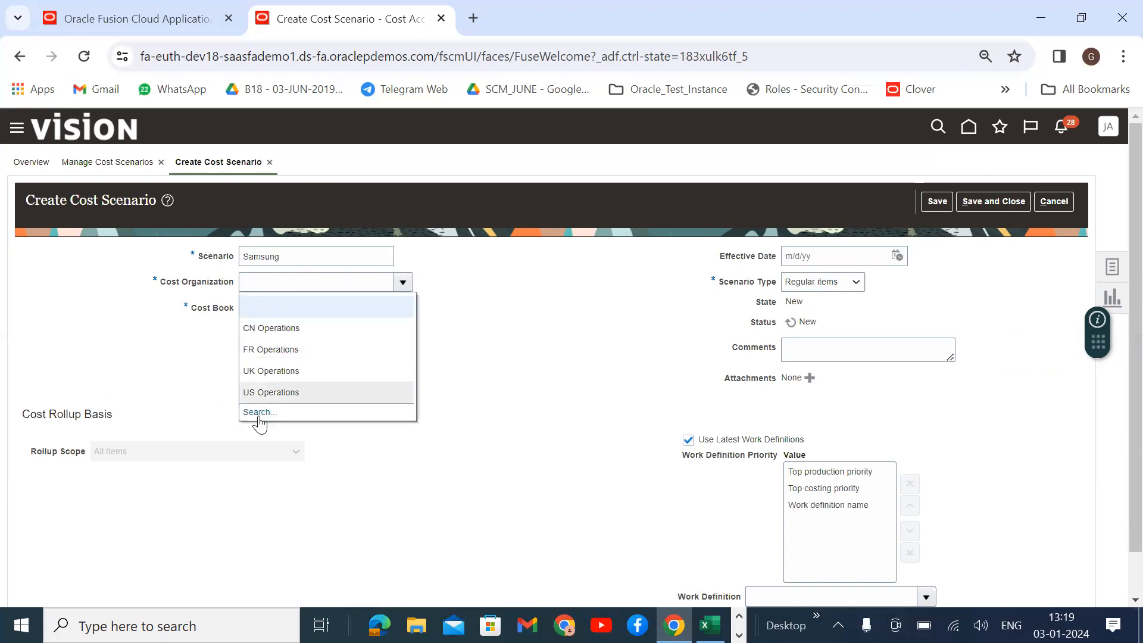
pyautogui.click(266, 393)
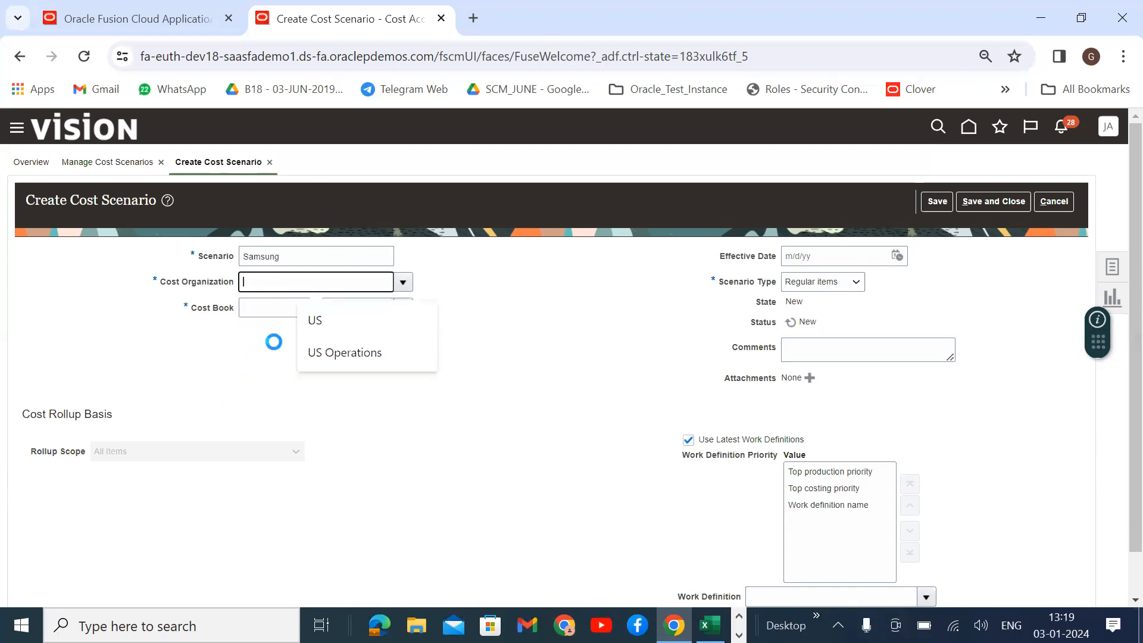
pyautogui.click(404, 307)
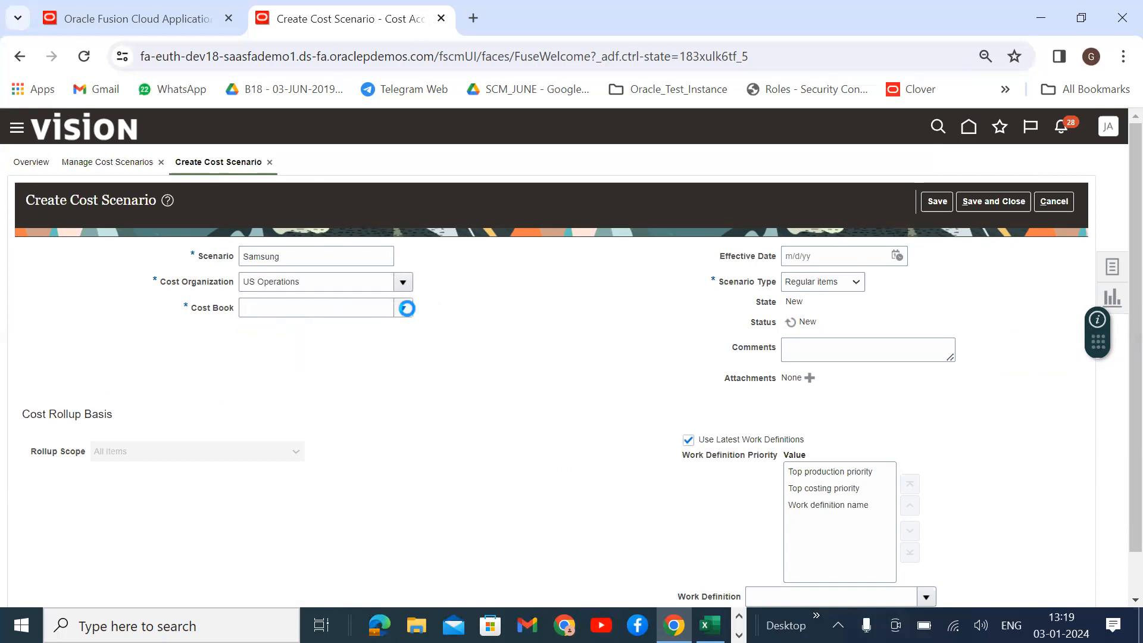
pyautogui.click(339, 352)
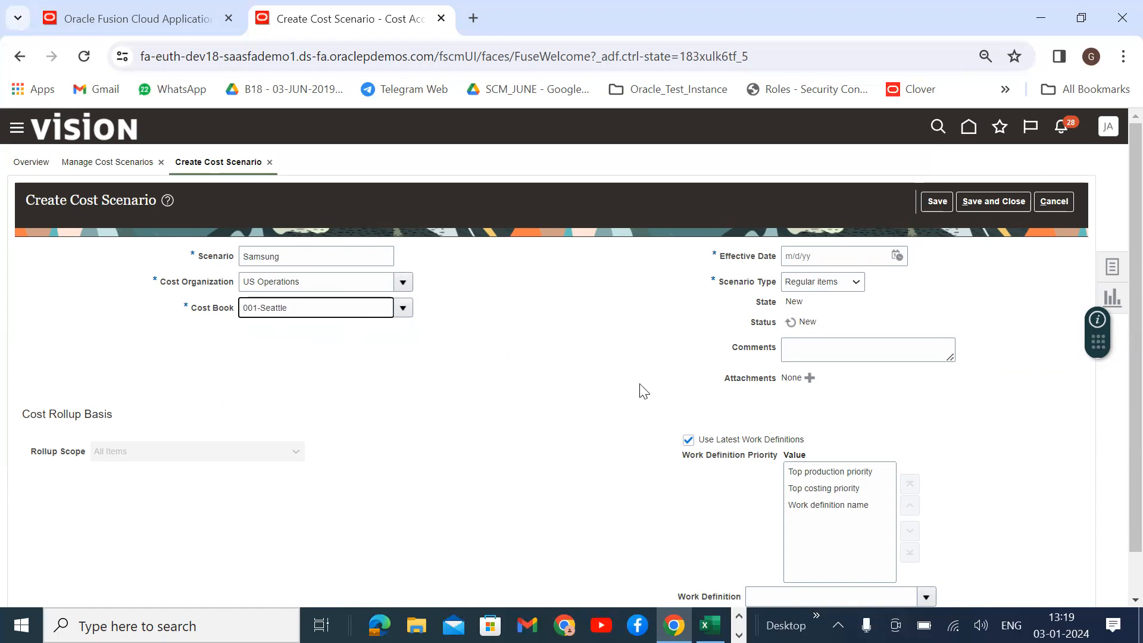
pyautogui.click(897, 255)
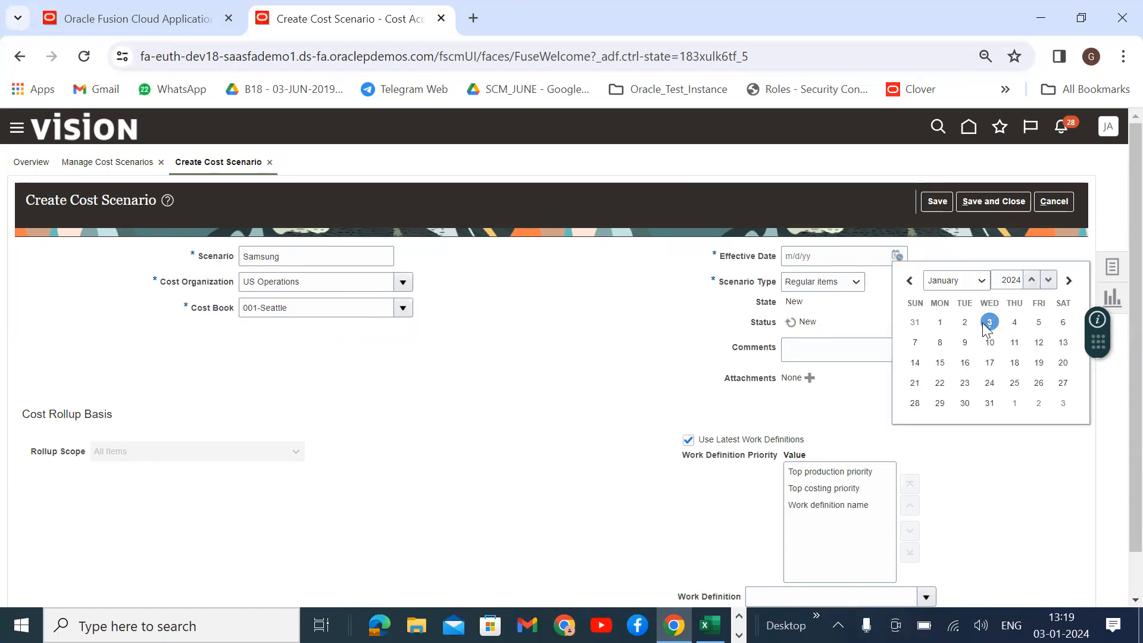
pyautogui.click(964, 325)
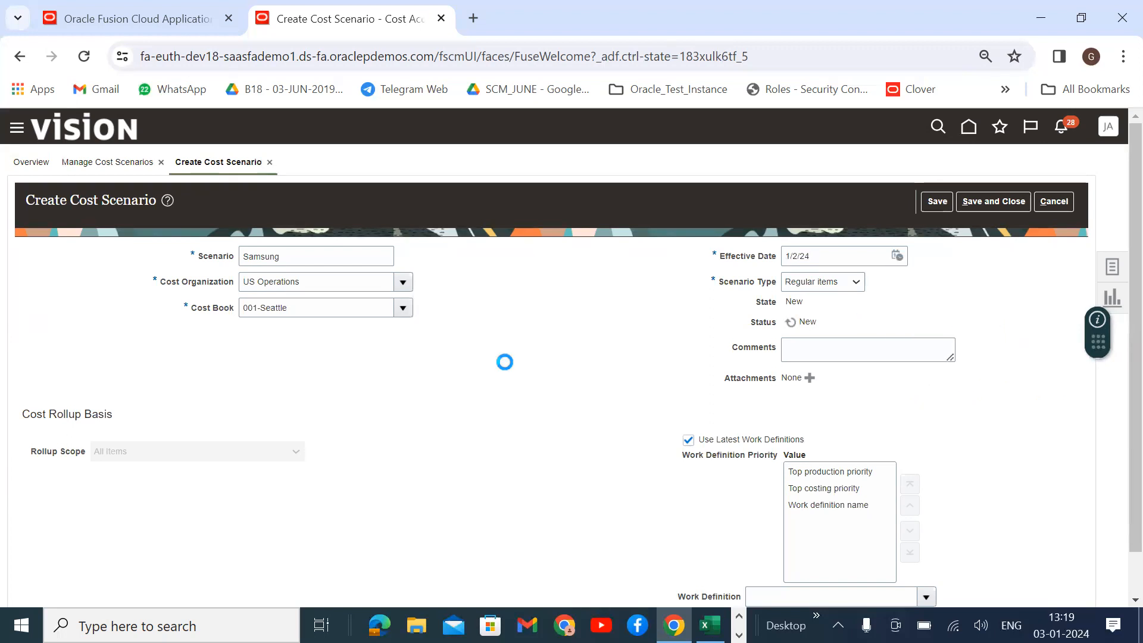
pyautogui.scroll(-1, 509, 393)
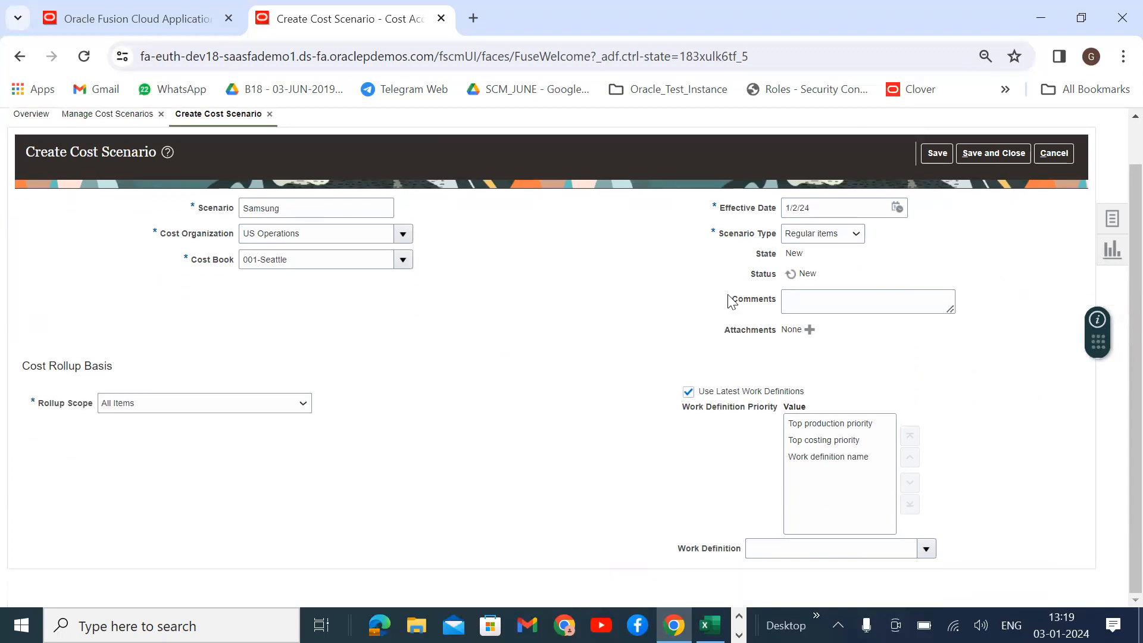
pyautogui.click(819, 236)
pyautogui.click(554, 373)
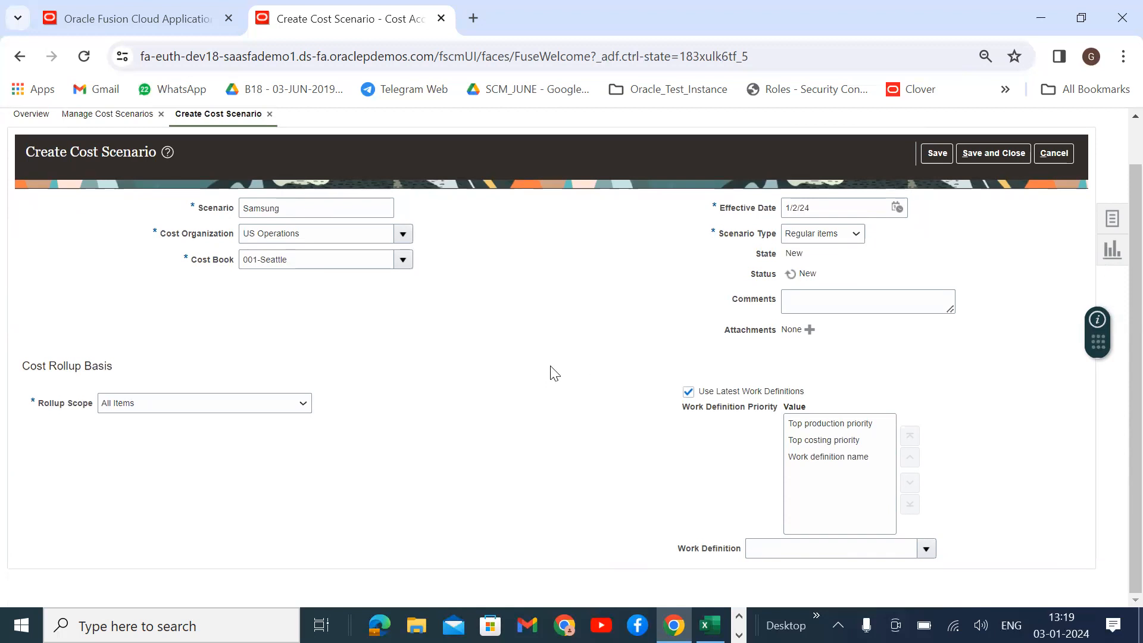
pyautogui.click(276, 403)
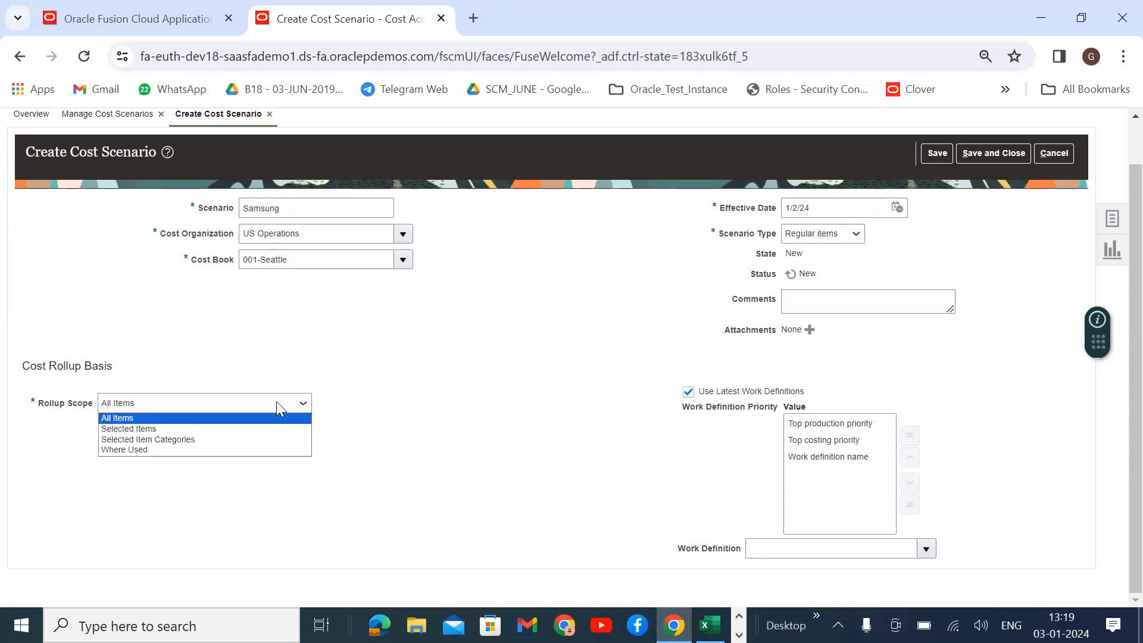
# Set the rollup scope to Selected Items and add Samsung Mobile.
pyautogui.click(135, 430)
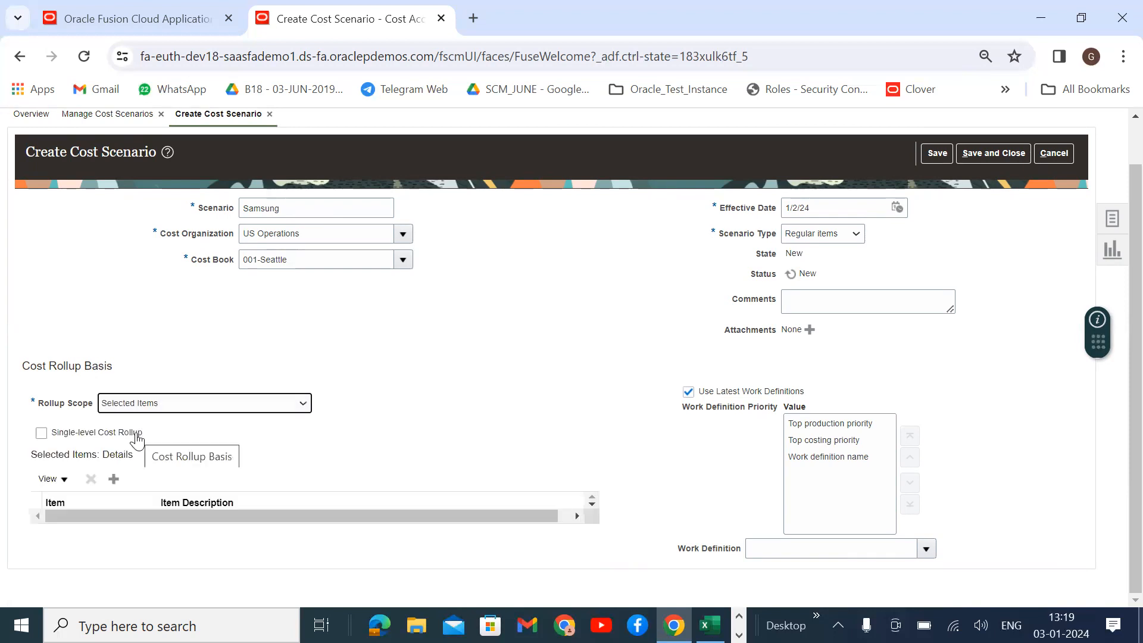
pyautogui.click(113, 479)
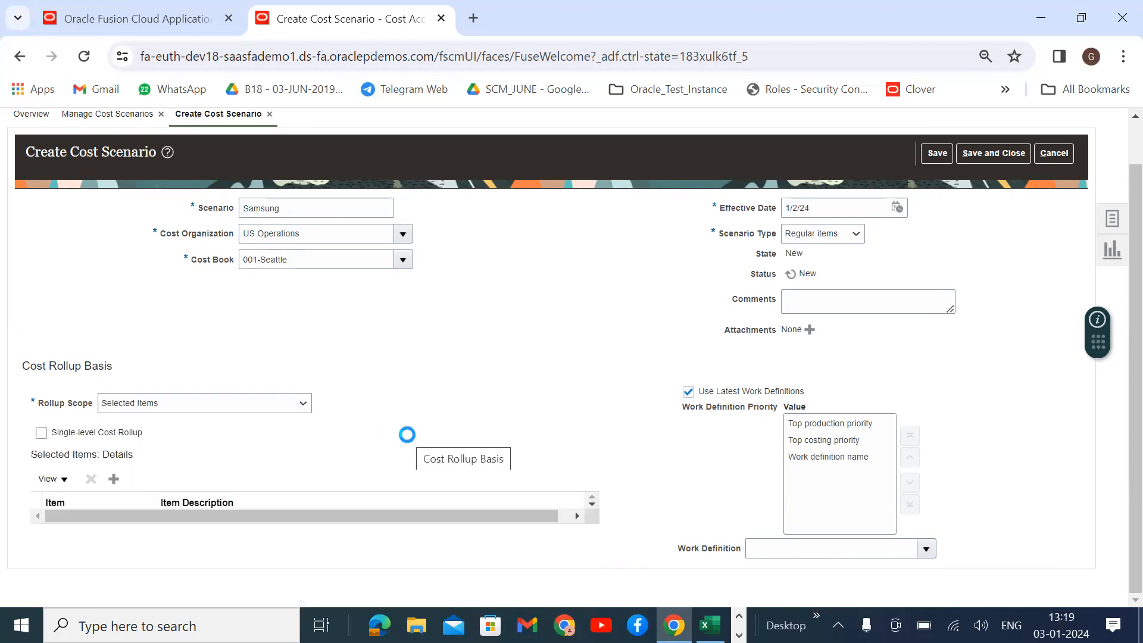
pyautogui.click(634, 339)
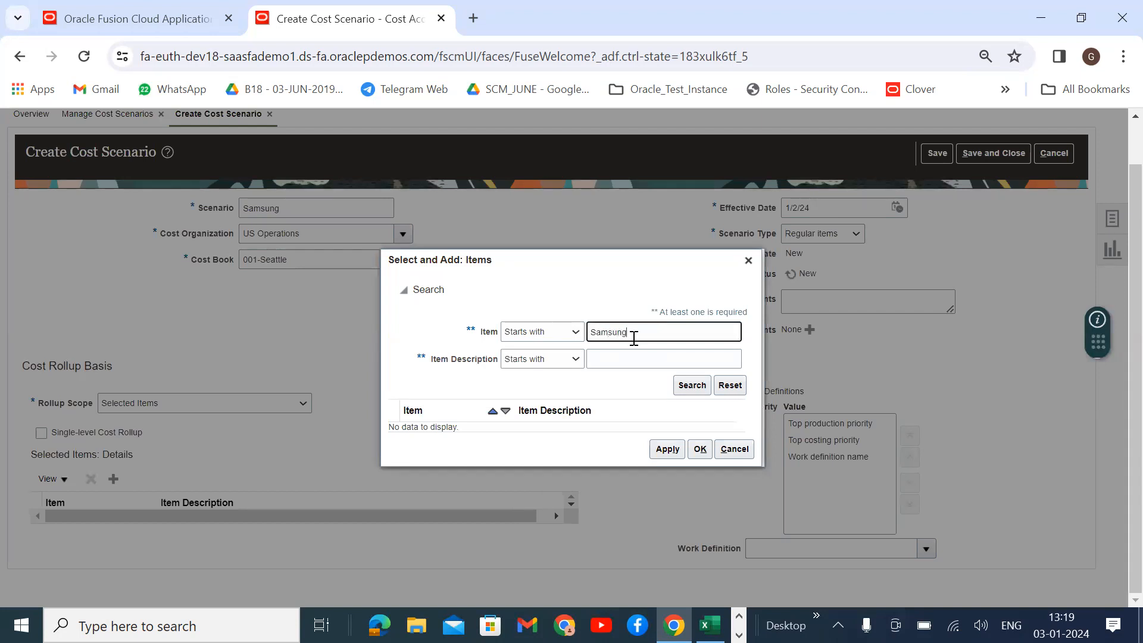
pyautogui.click(692, 385)
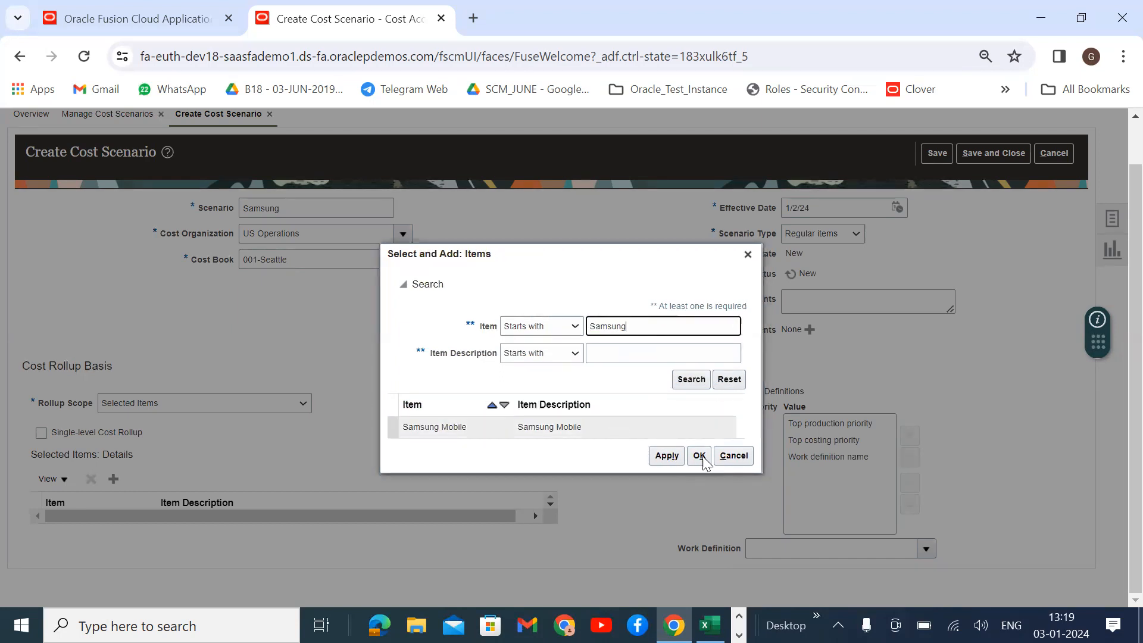
pyautogui.click(671, 460)
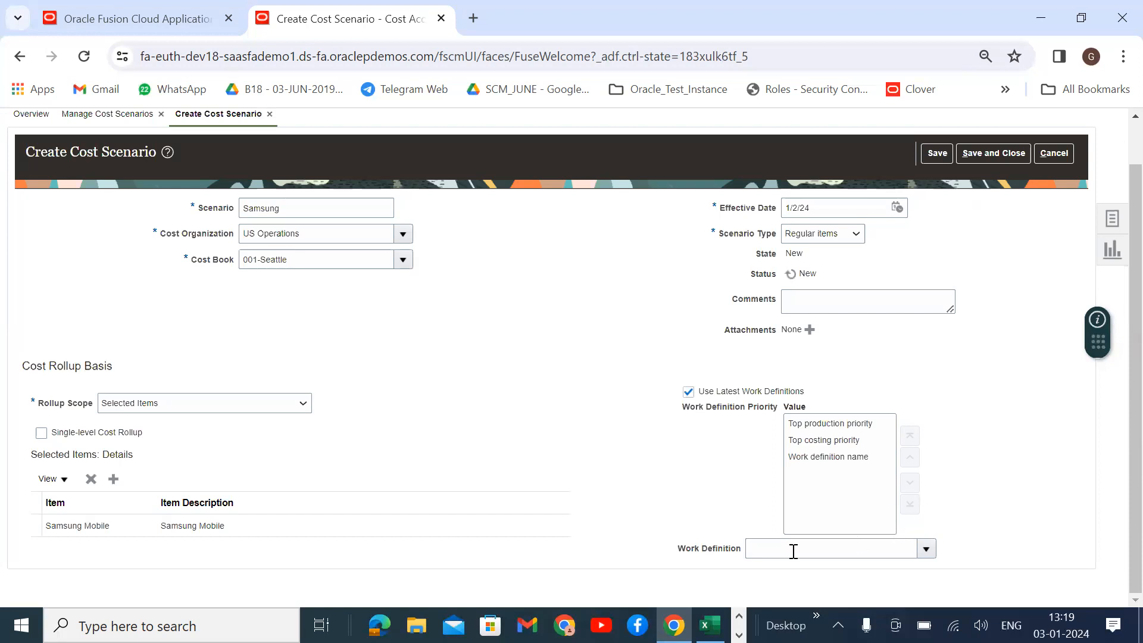
# Save the Samsung cost scenario.
pyautogui.scroll(2, 914, 215)
pyautogui.click(938, 201)
pyautogui.click(976, 202)
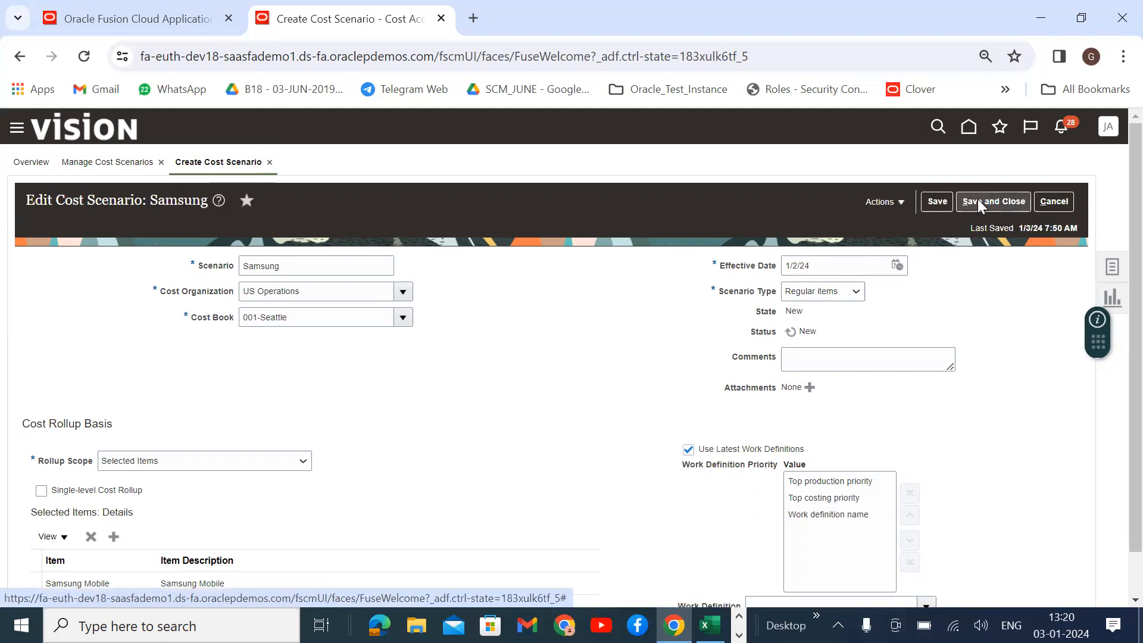
# Save and close the Samsung scenario, then open Manage Standard Costs from the tasks.
pyautogui.click(986, 200)
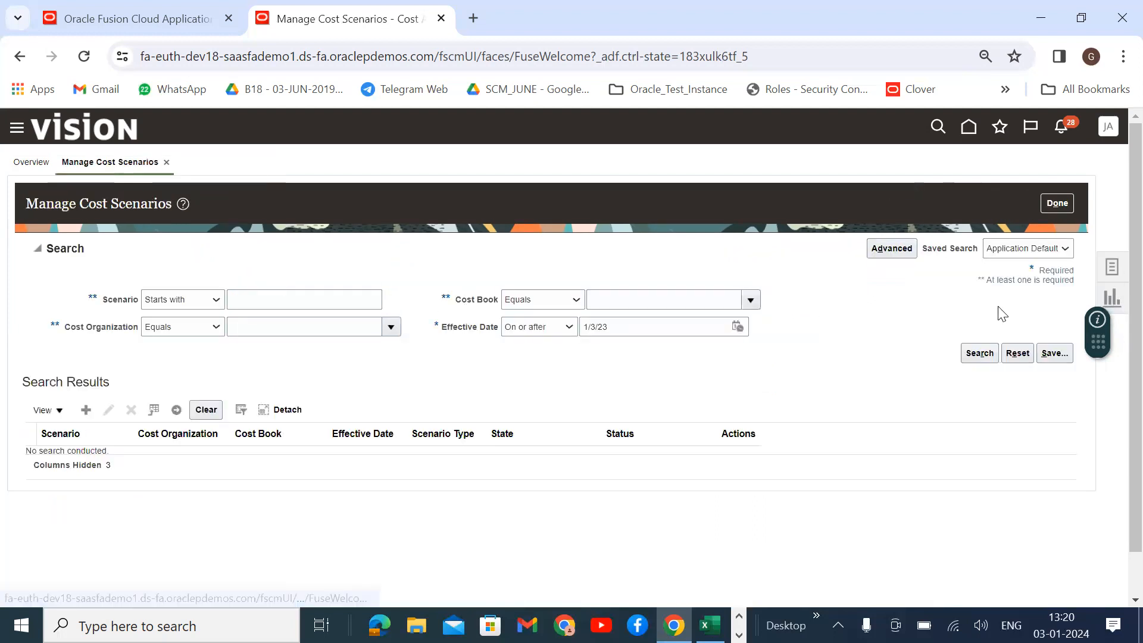
pyautogui.click(1111, 266)
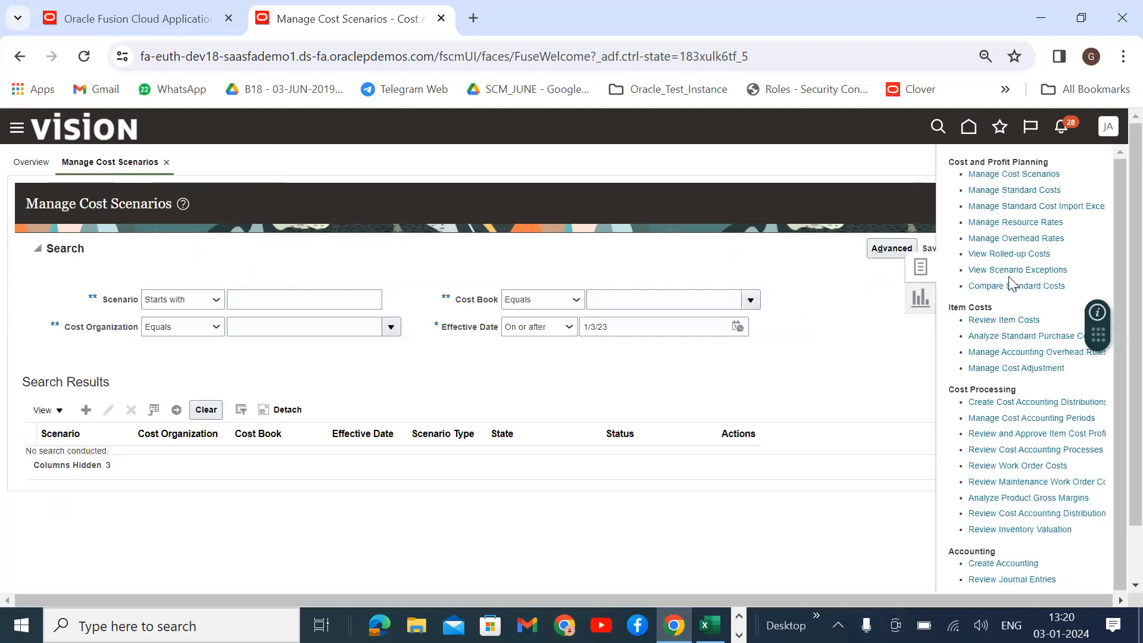
pyautogui.click(1029, 189)
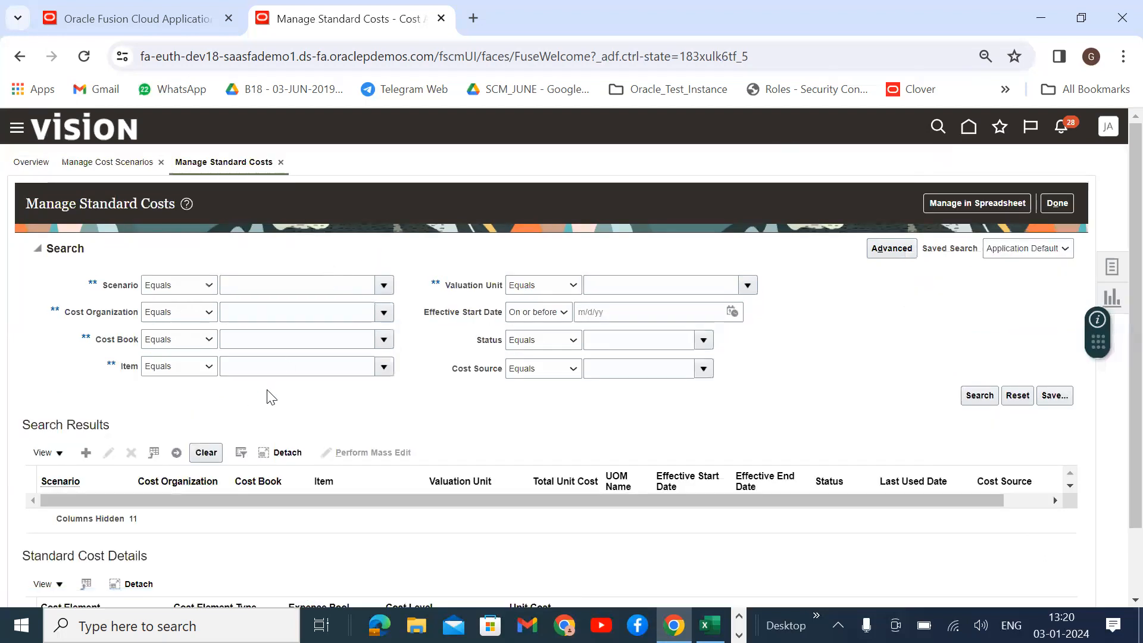
pyautogui.scroll(-2, 268, 395)
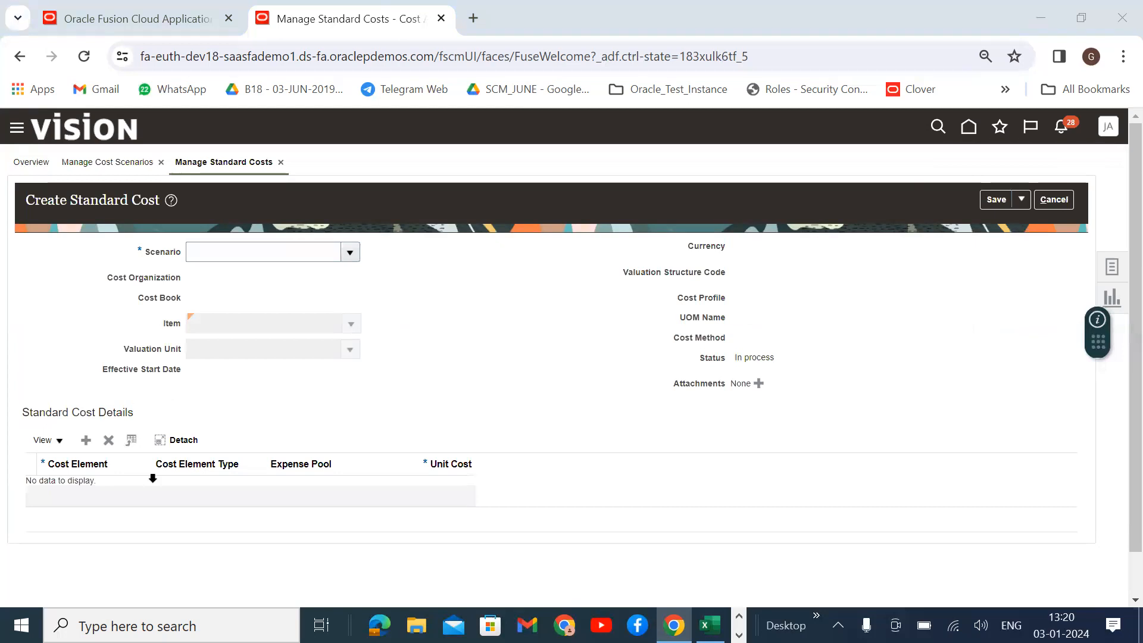
# Choose the Samsung scenario, then search for 'Samsung' and pick Samsung Mobile as the item.
pyautogui.click(350, 253)
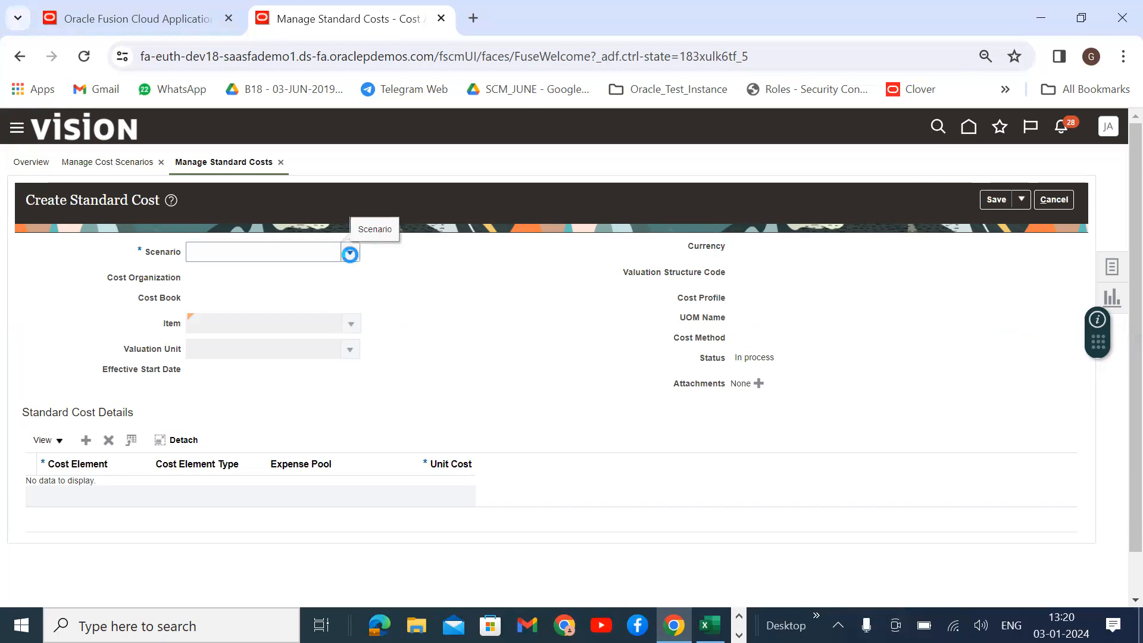
pyautogui.click(219, 366)
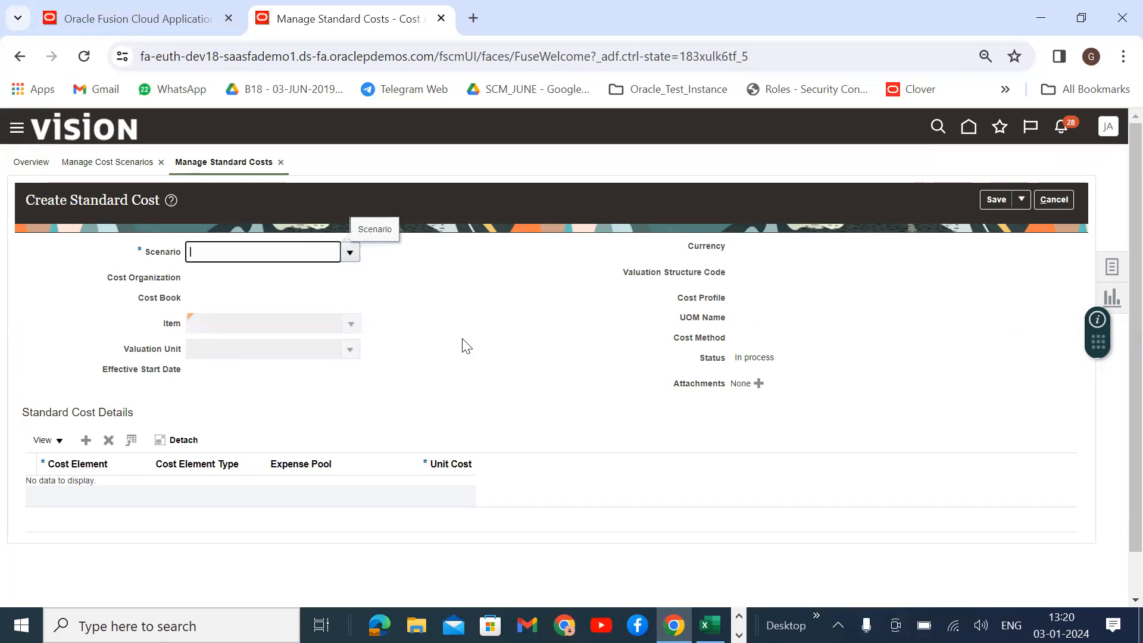
pyautogui.moveTo(233, 250); pyautogui.dragTo(190, 255)
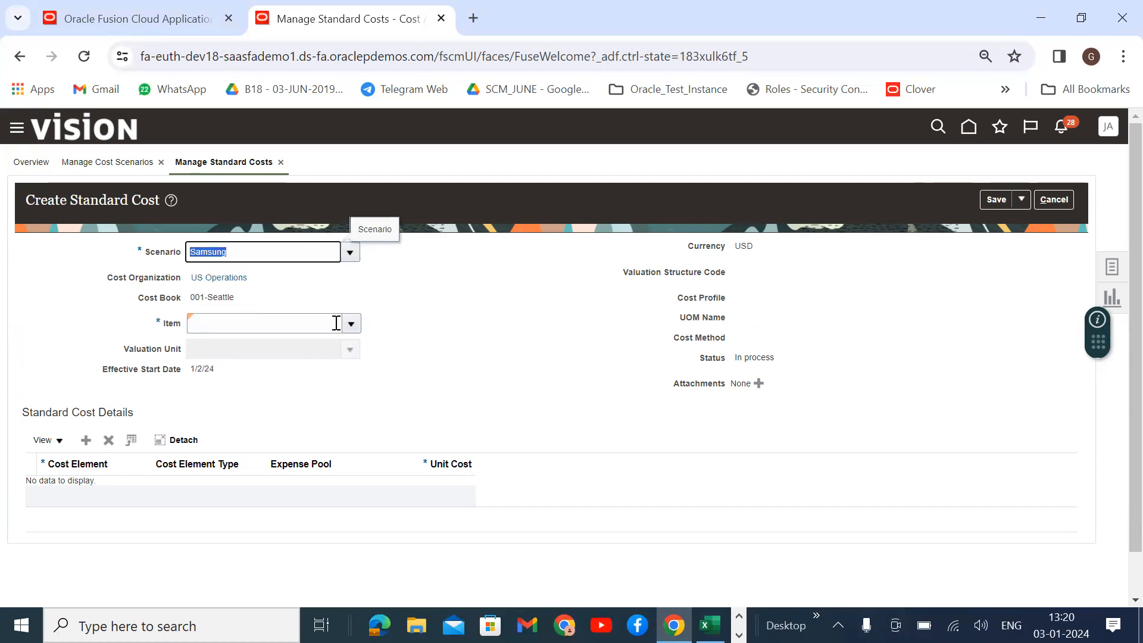
pyautogui.click(354, 327)
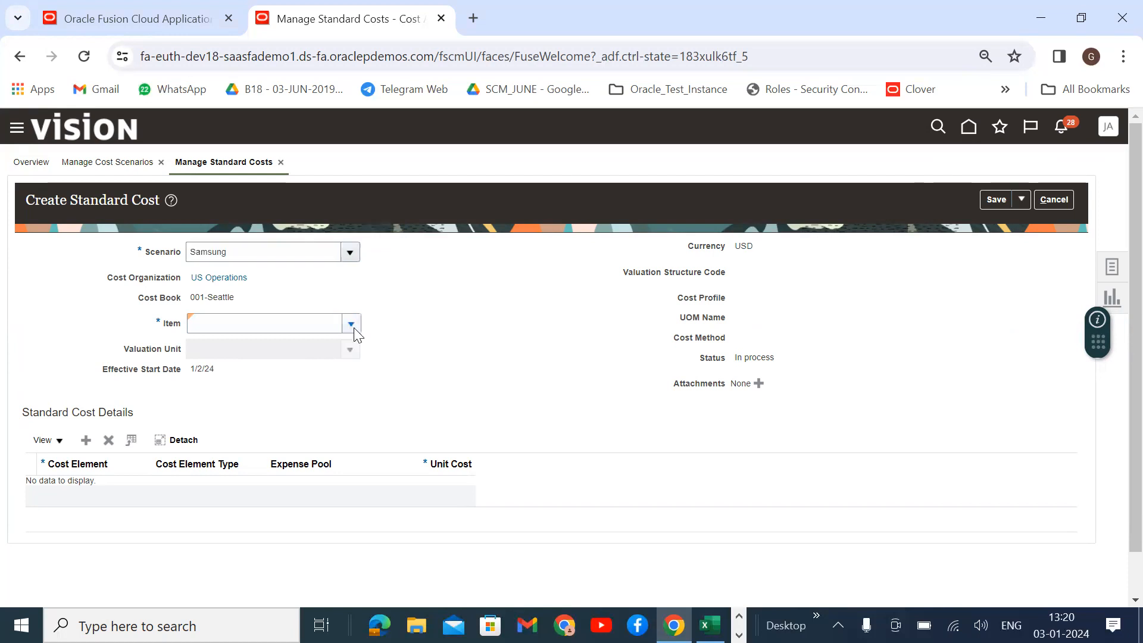
pyautogui.click(206, 561)
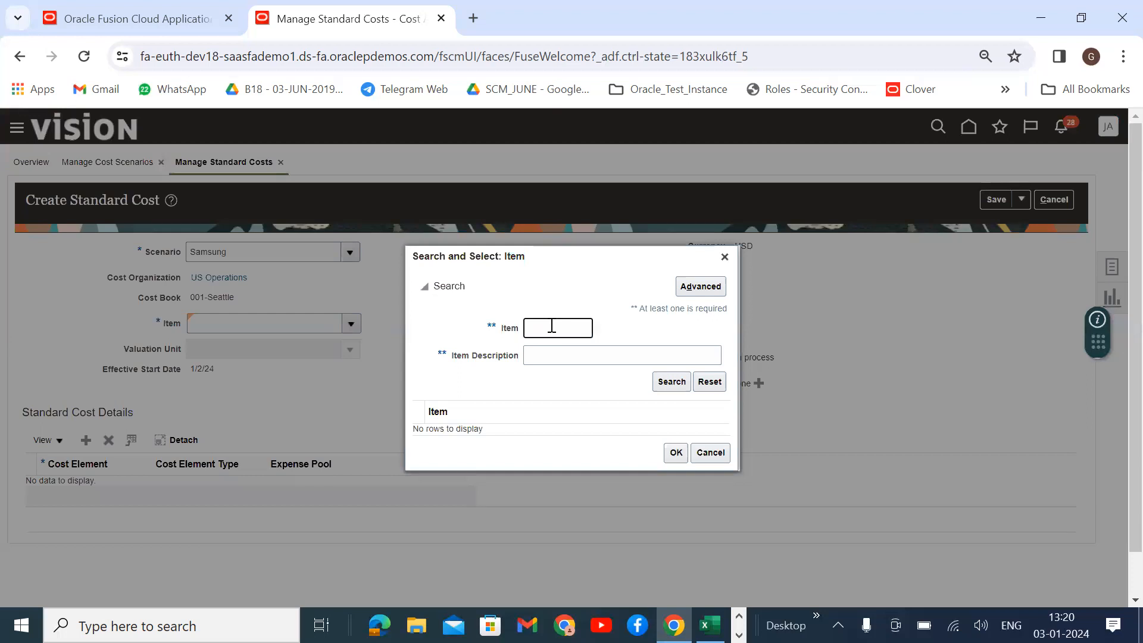
pyautogui.click(551, 327)
pyautogui.write('Samsung')
pyautogui.press('Return')
pyautogui.click(540, 427)
pyautogui.click(676, 455)
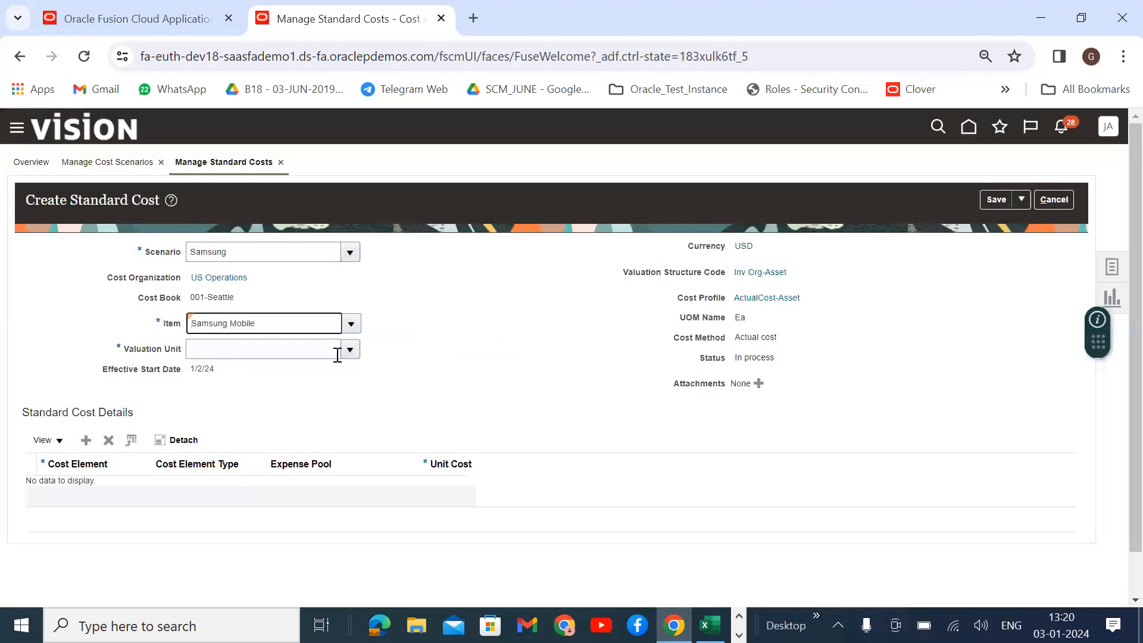
# Set the valuation unit to US-001-001.
pyautogui.click(348, 349)
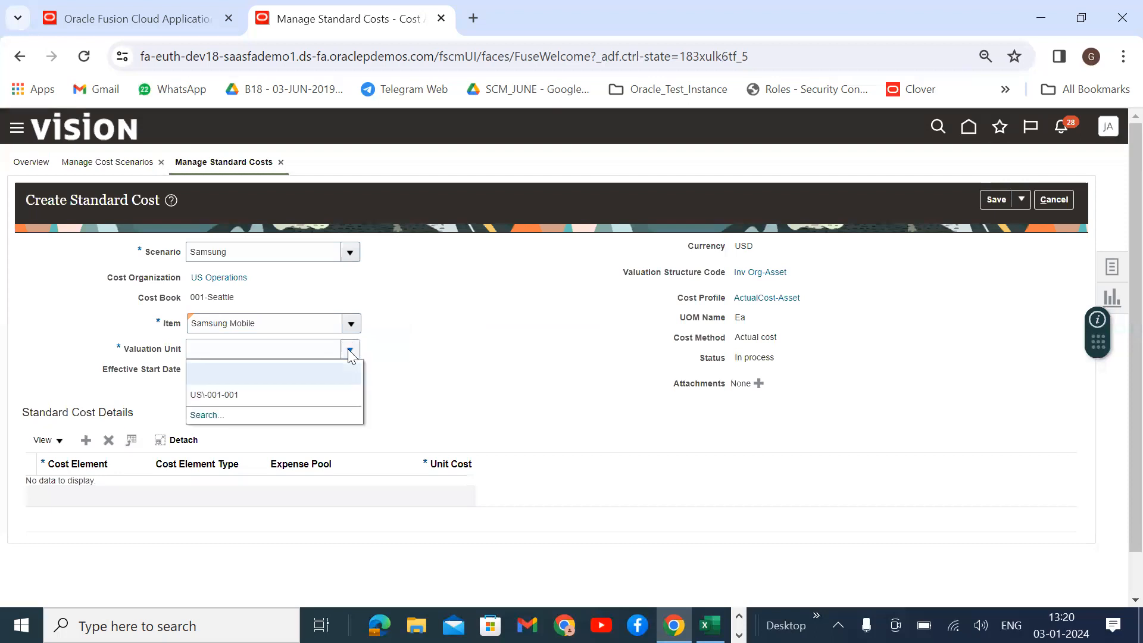
pyautogui.click(235, 411)
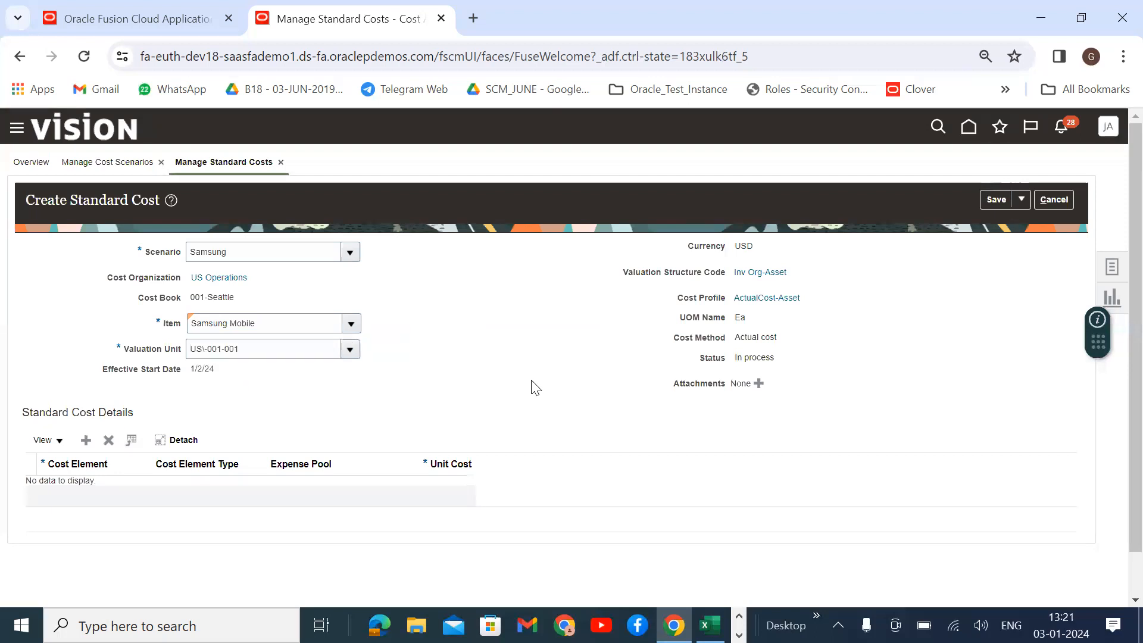
pyautogui.scroll(-1, 592, 375)
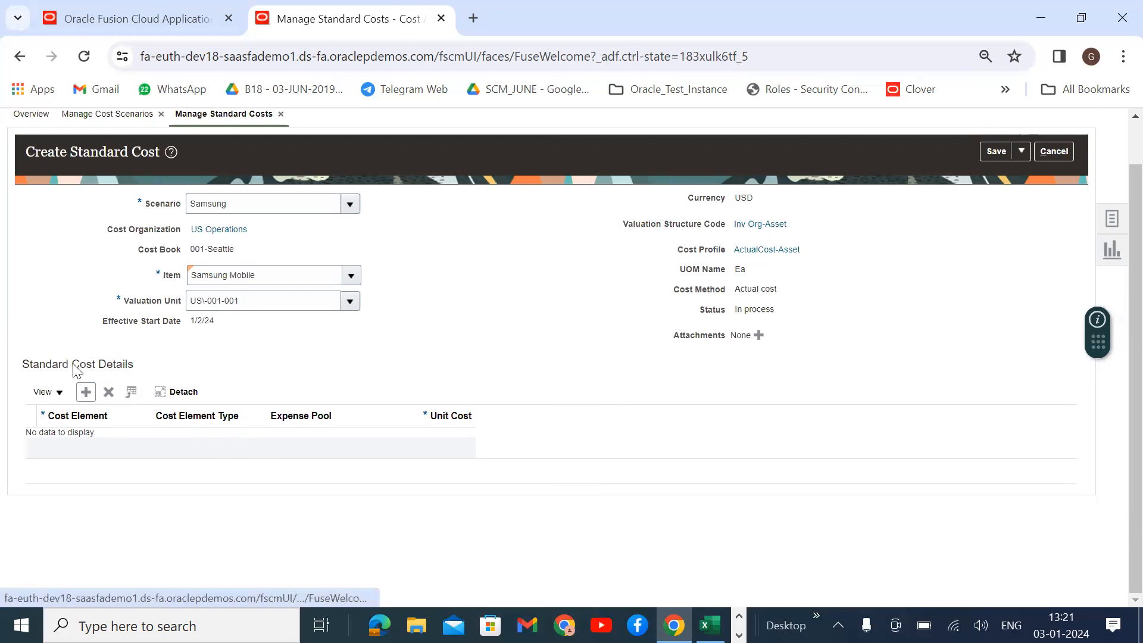
# Add a standard cost detail row using the Material cost element from Enterprise Set.
pyautogui.moveTo(102, 364); pyautogui.dragTo(24, 373)
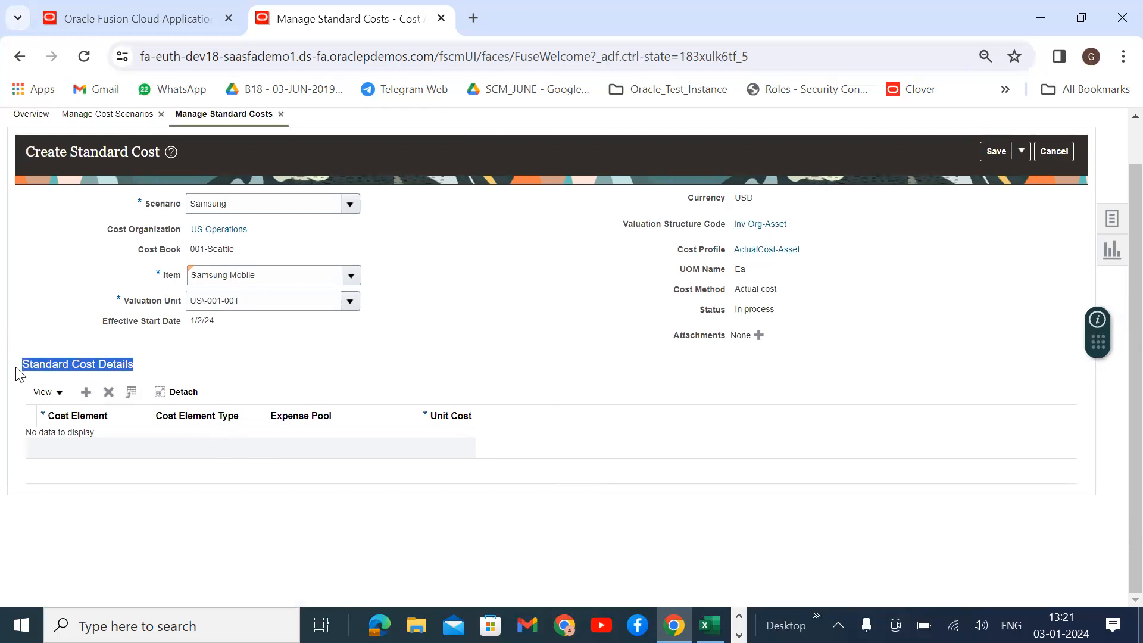
pyautogui.click(241, 363)
pyautogui.click(86, 393)
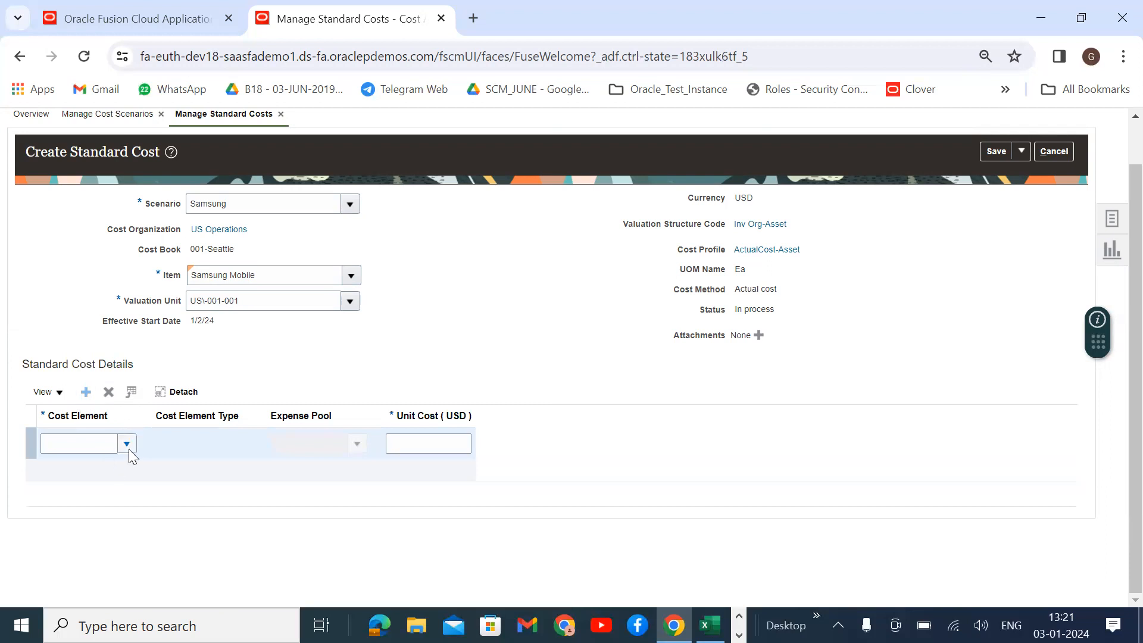
pyautogui.click(129, 447)
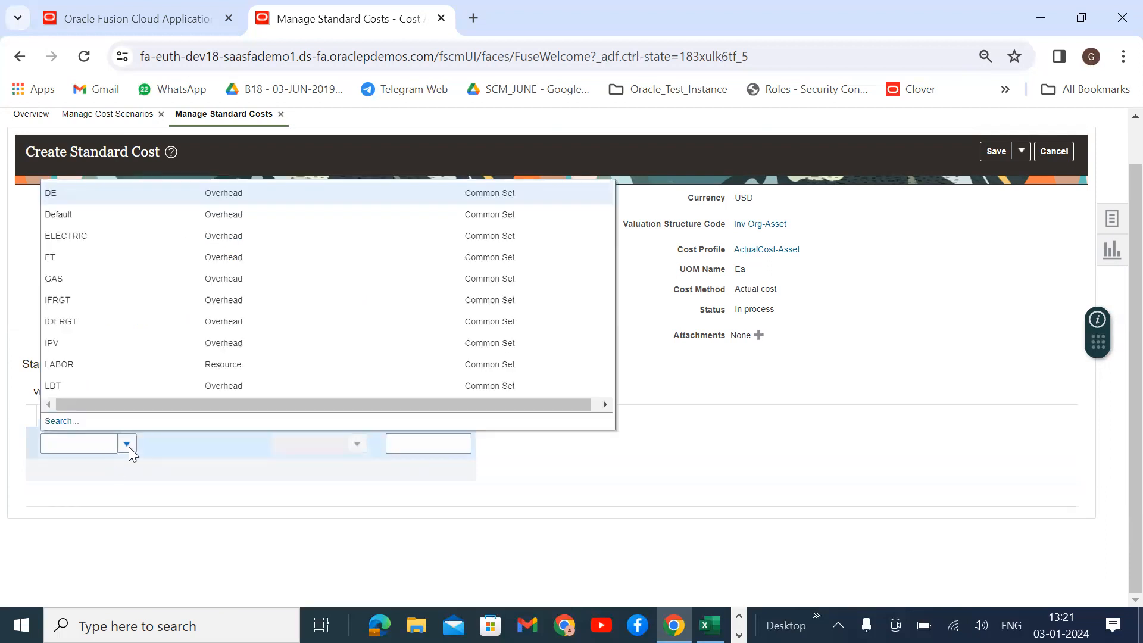
pyautogui.click(55, 422)
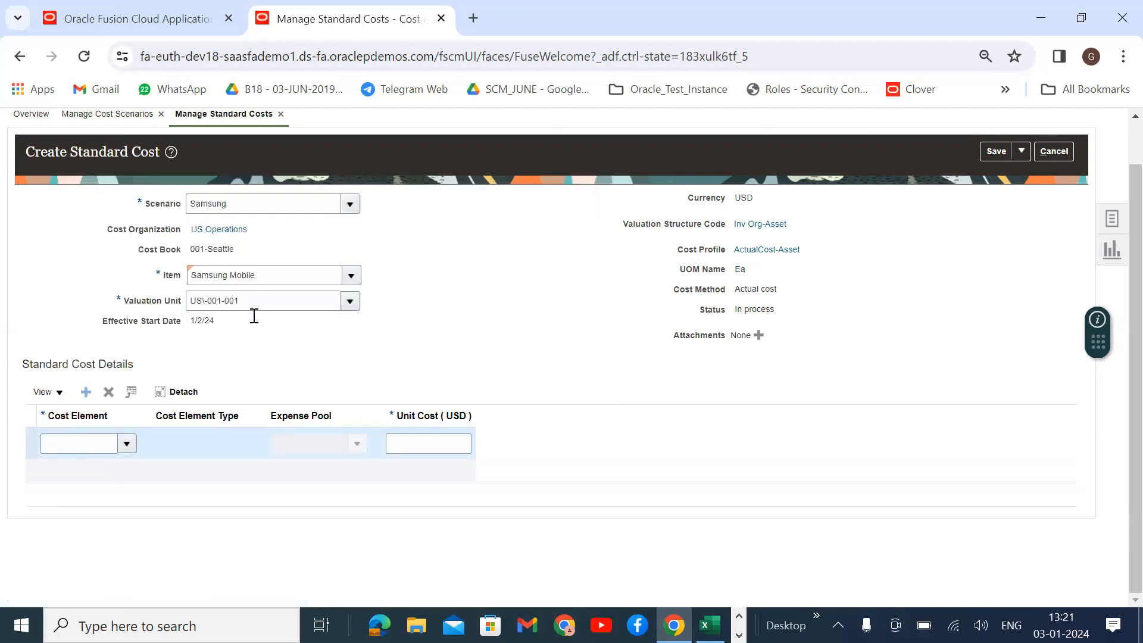
pyautogui.click(388, 337)
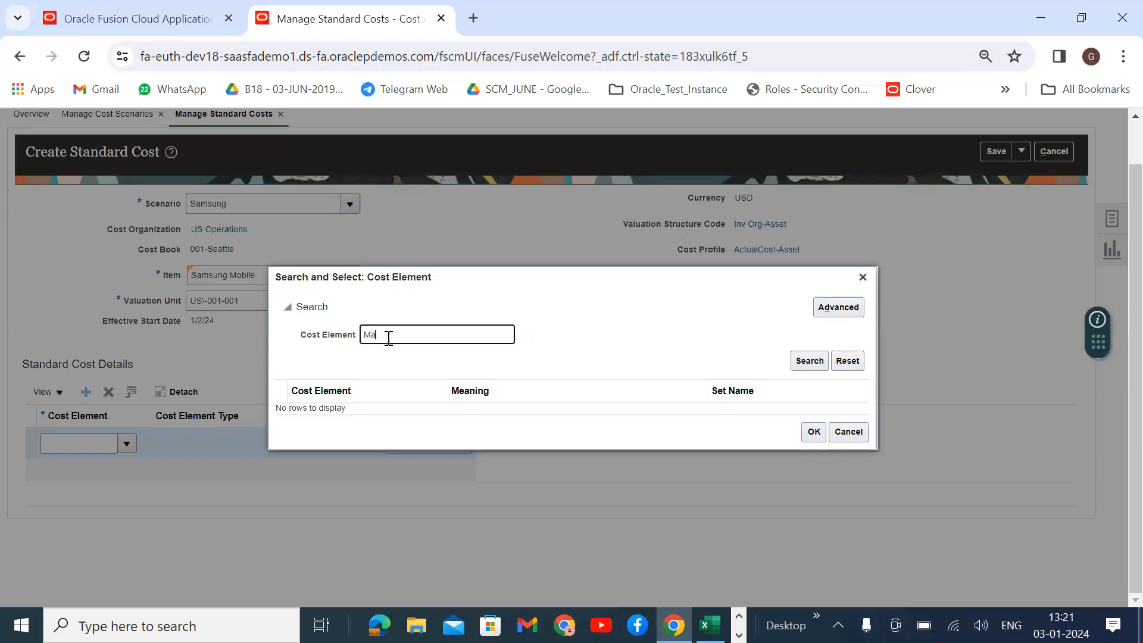
pyautogui.press('Return')
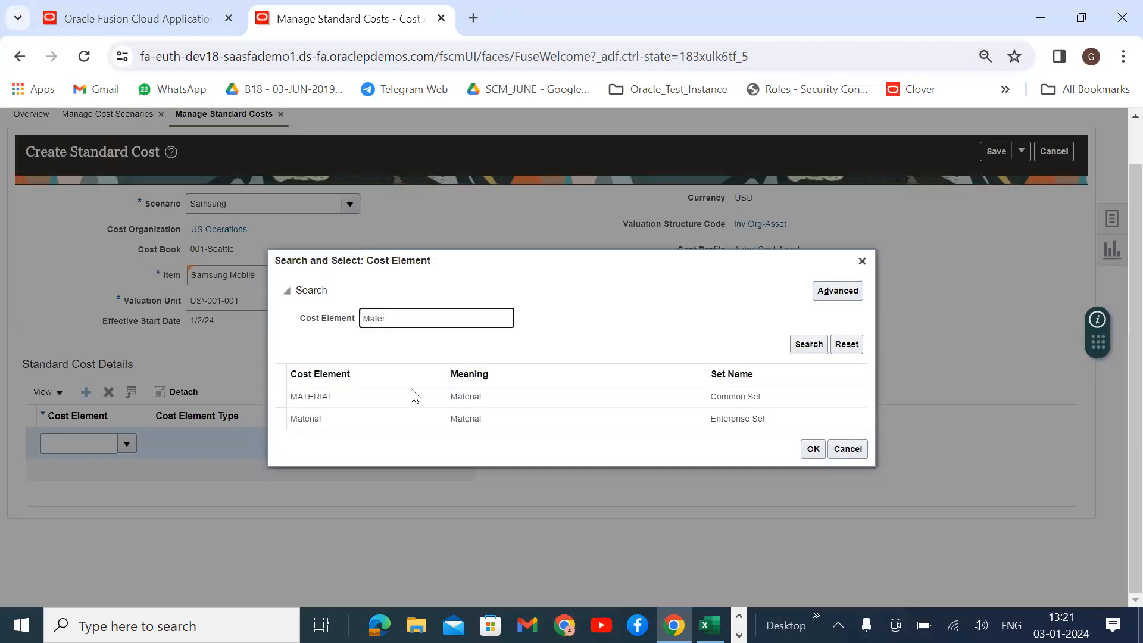
pyautogui.click(417, 412)
pyautogui.click(813, 449)
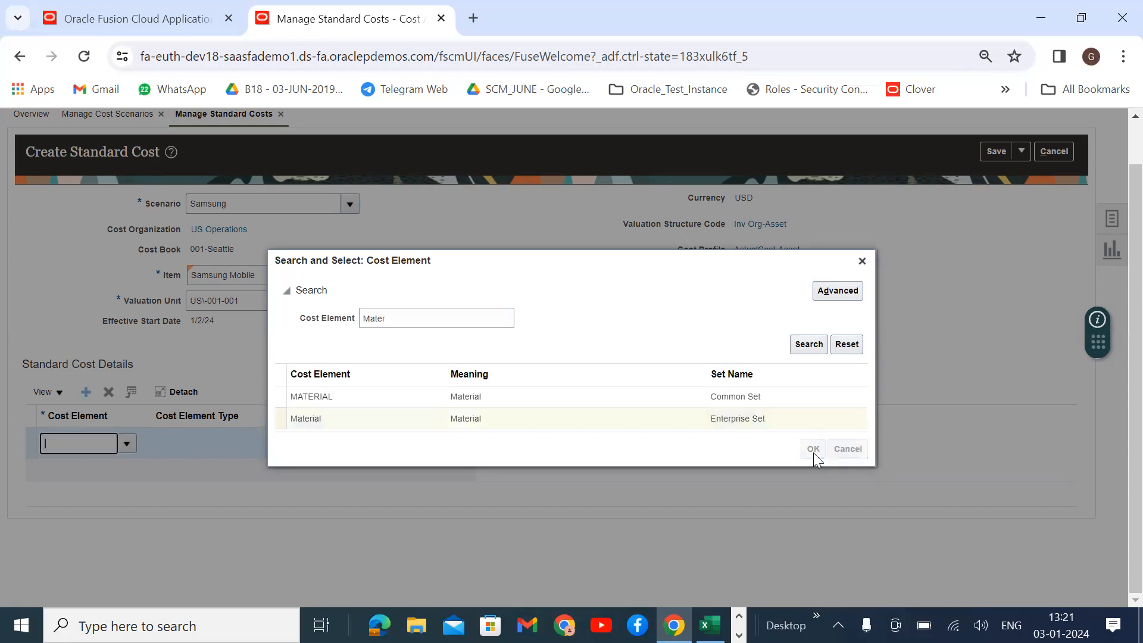
# Enter a 99 unit cost for the Material line and add another blank cost row.
pyautogui.click(406, 445)
pyautogui.write('1')
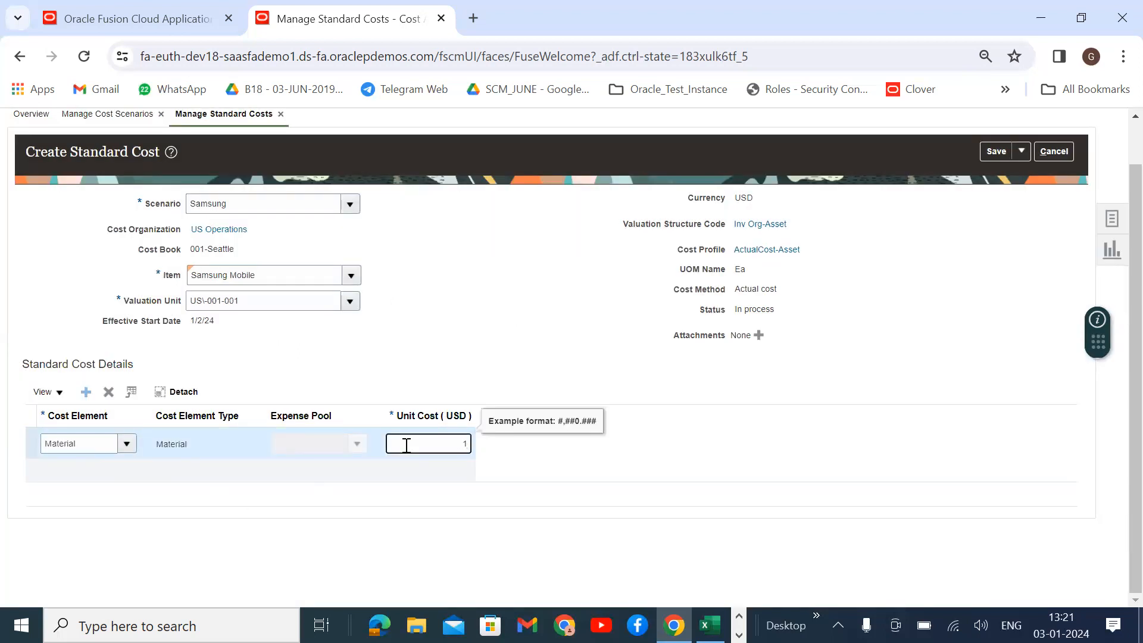
pyautogui.write('99')
pyautogui.click(463, 499)
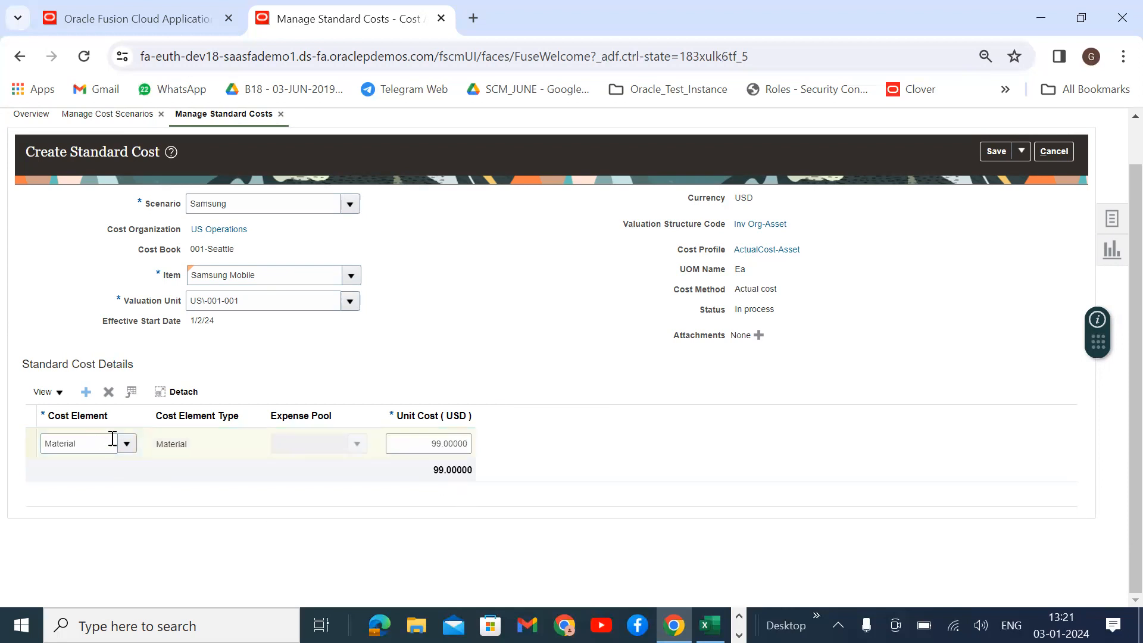
pyautogui.click(86, 393)
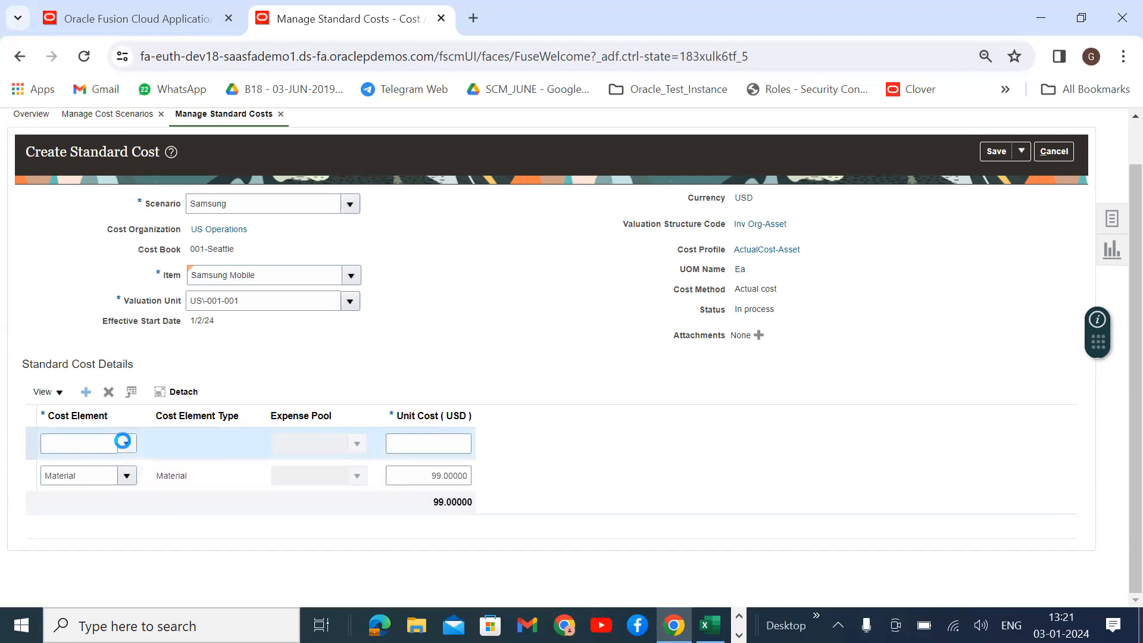
# Search cost elements for Labor, then for 'Maki', and close the search without choosing.
pyautogui.click(126, 444)
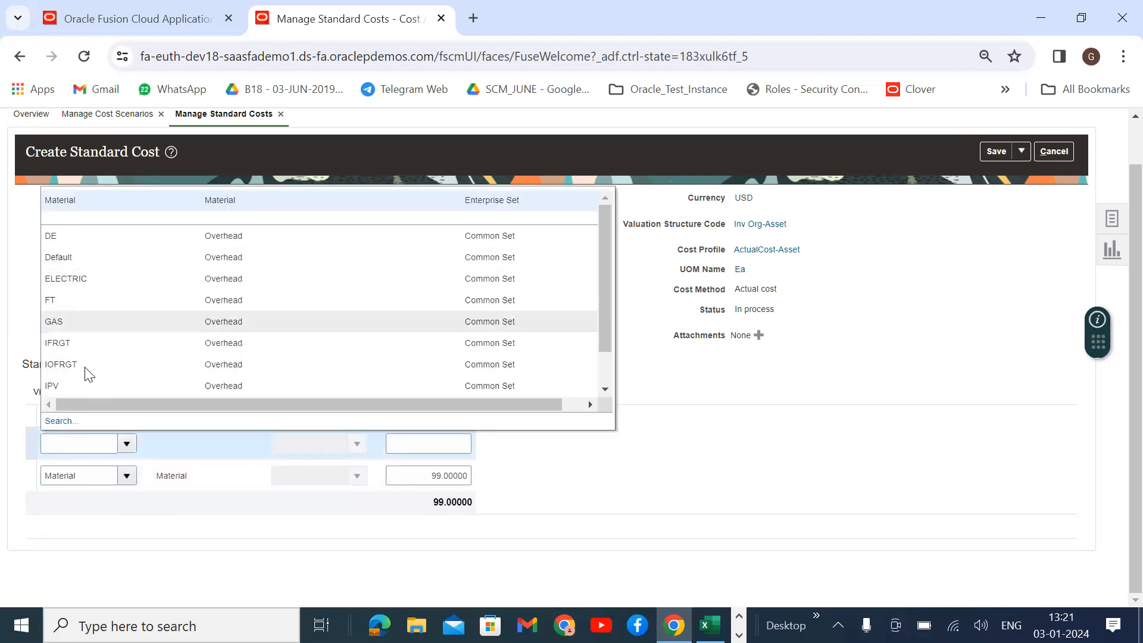
pyautogui.click(59, 421)
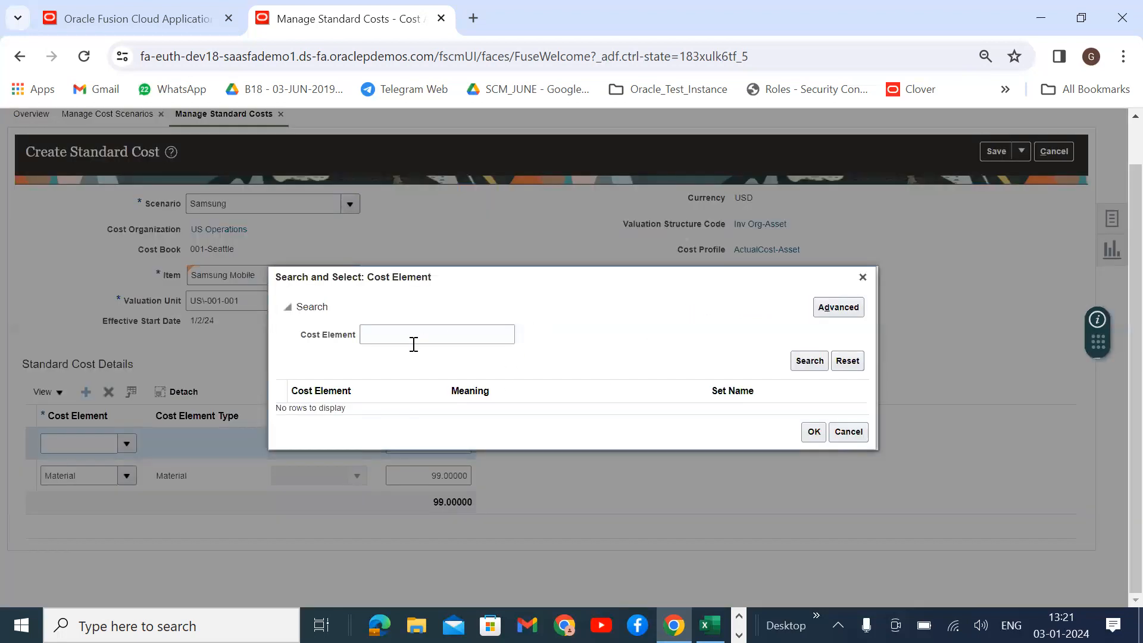
pyautogui.click(414, 344)
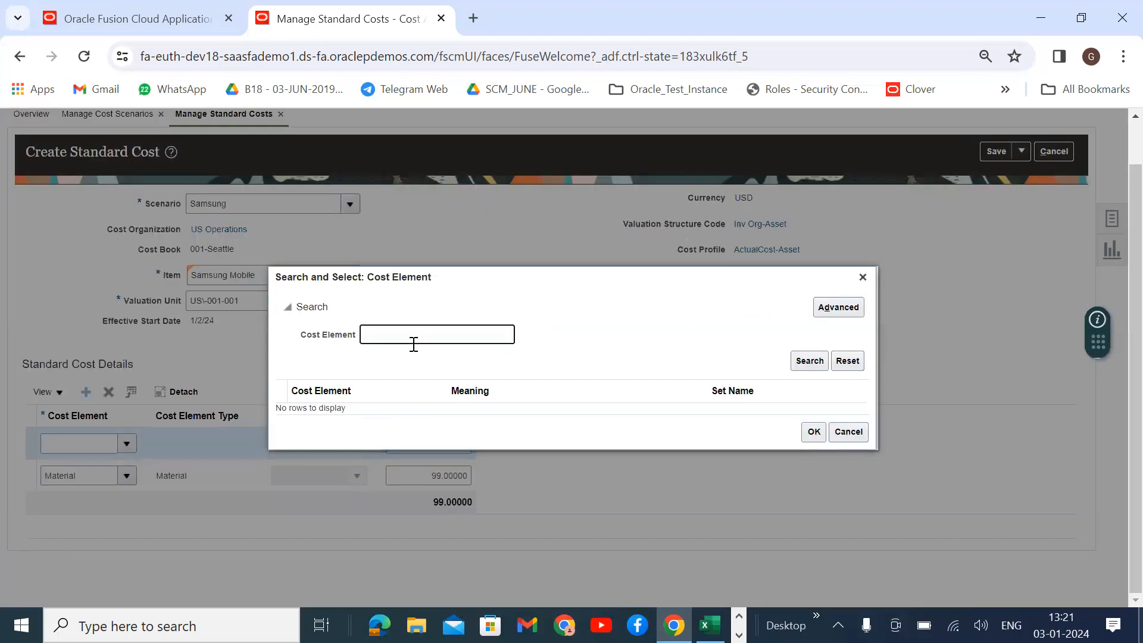
pyautogui.press('Return')
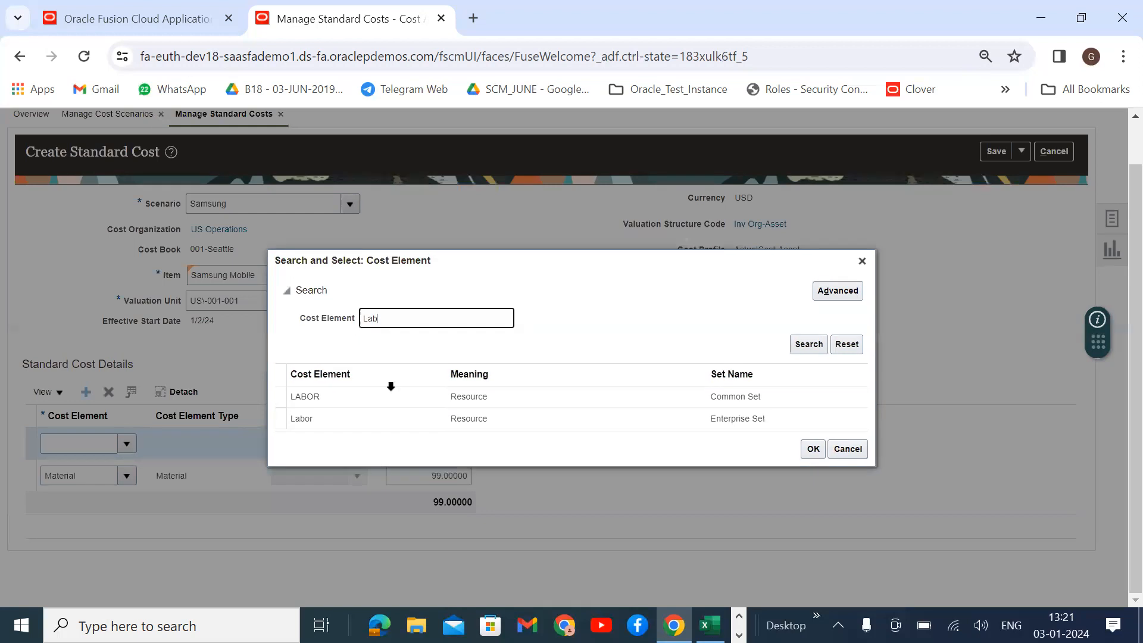
pyautogui.click(394, 416)
pyautogui.moveTo(396, 319); pyautogui.dragTo(353, 321)
pyautogui.write('Maki')
pyautogui.press('Return')
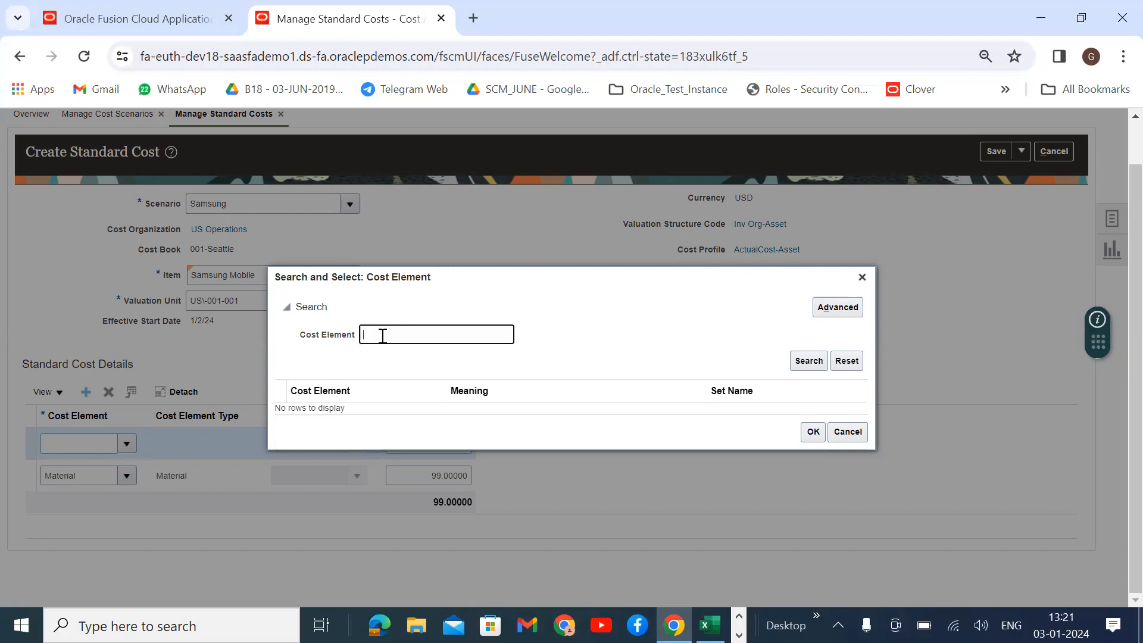
pyautogui.click(862, 277)
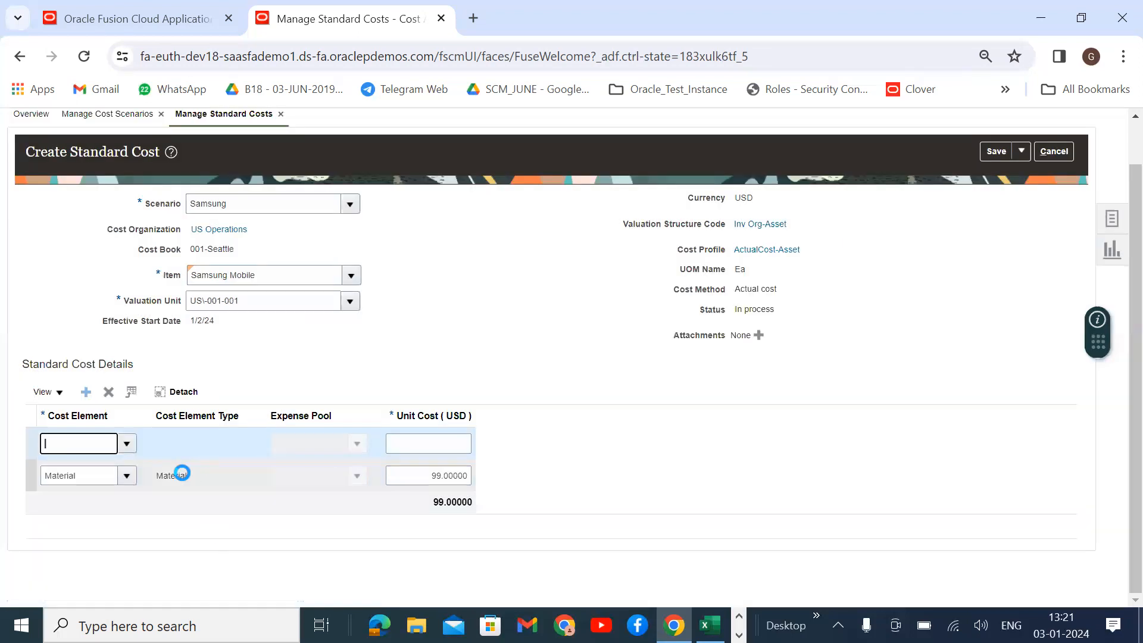
# Try to delete the empty cost row, dismissing the missing-value errors.
pyautogui.click(108, 391)
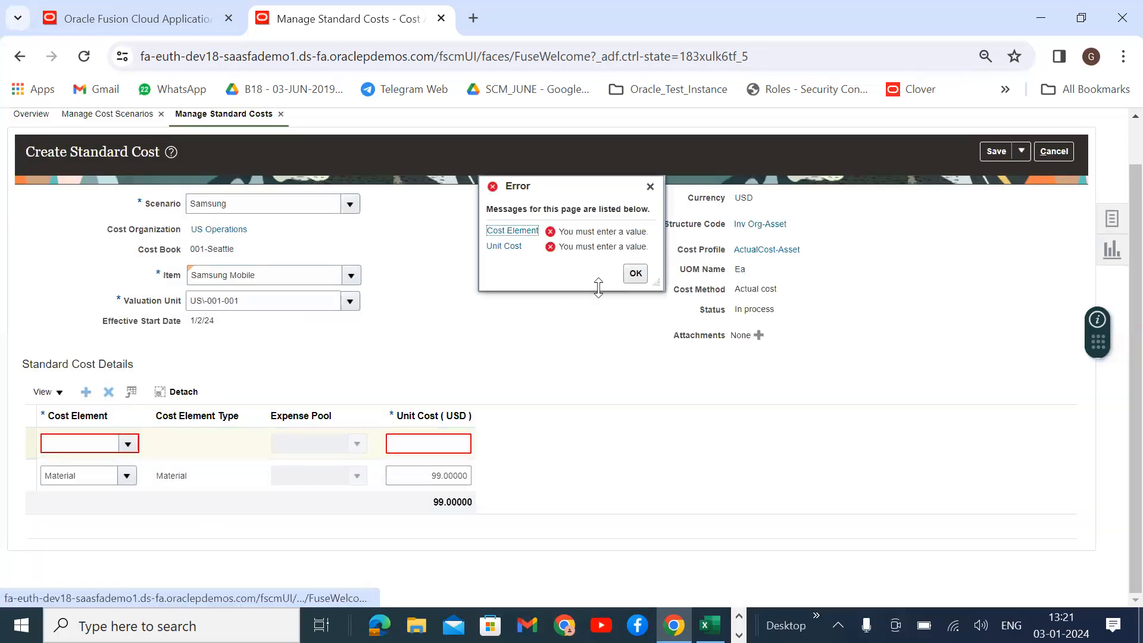
pyautogui.click(636, 274)
pyautogui.click(110, 396)
pyautogui.click(635, 274)
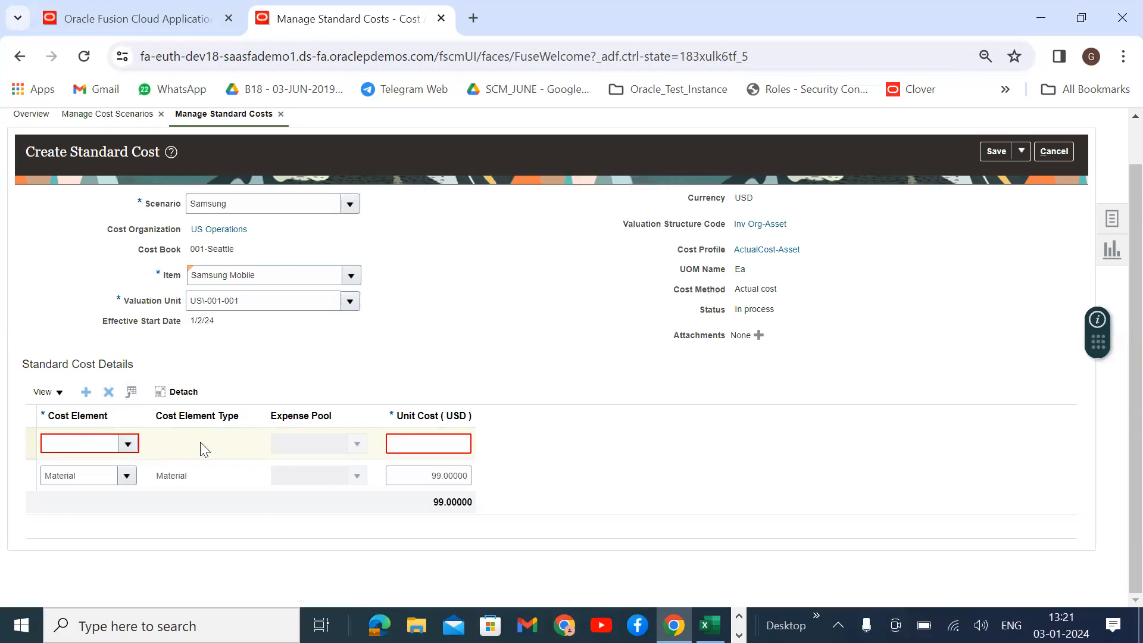
pyautogui.click(149, 442)
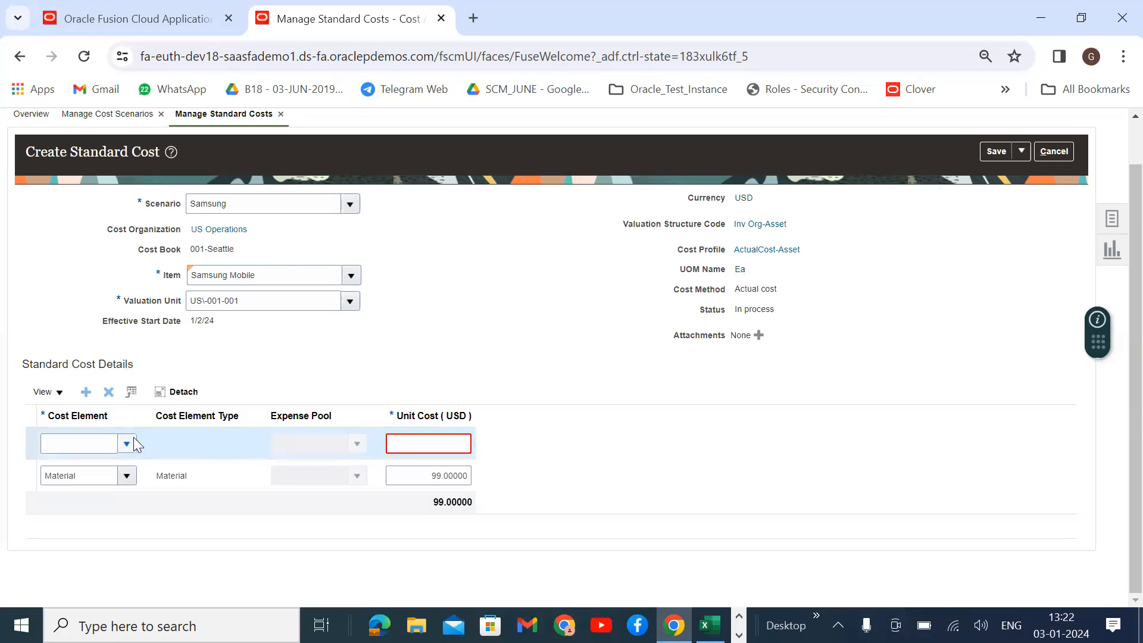
# Set the empty row to cost element IFRGT with expense pool CN_GAS and unit cost 6.
pyautogui.click(127, 443)
pyautogui.click(65, 342)
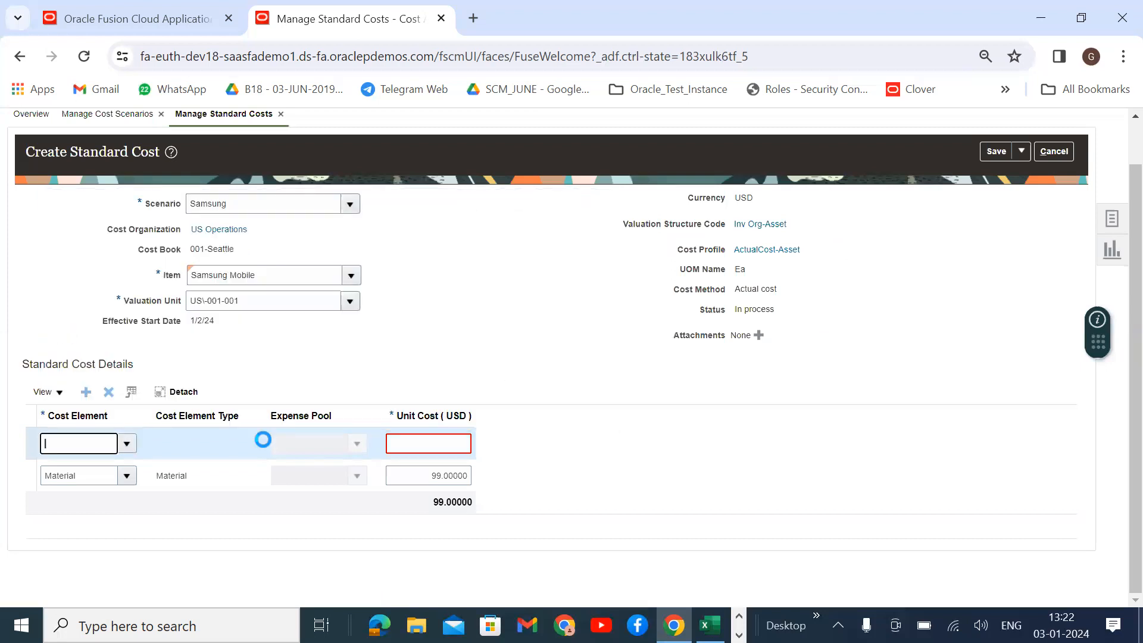
pyautogui.click(109, 392)
pyautogui.click(357, 444)
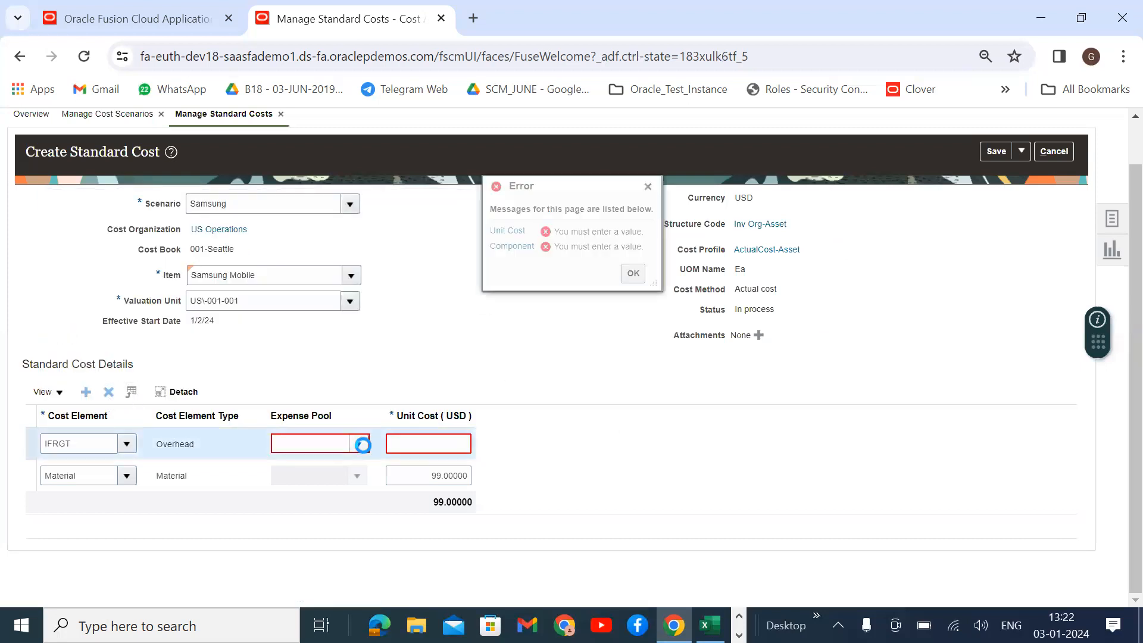
pyautogui.click(312, 297)
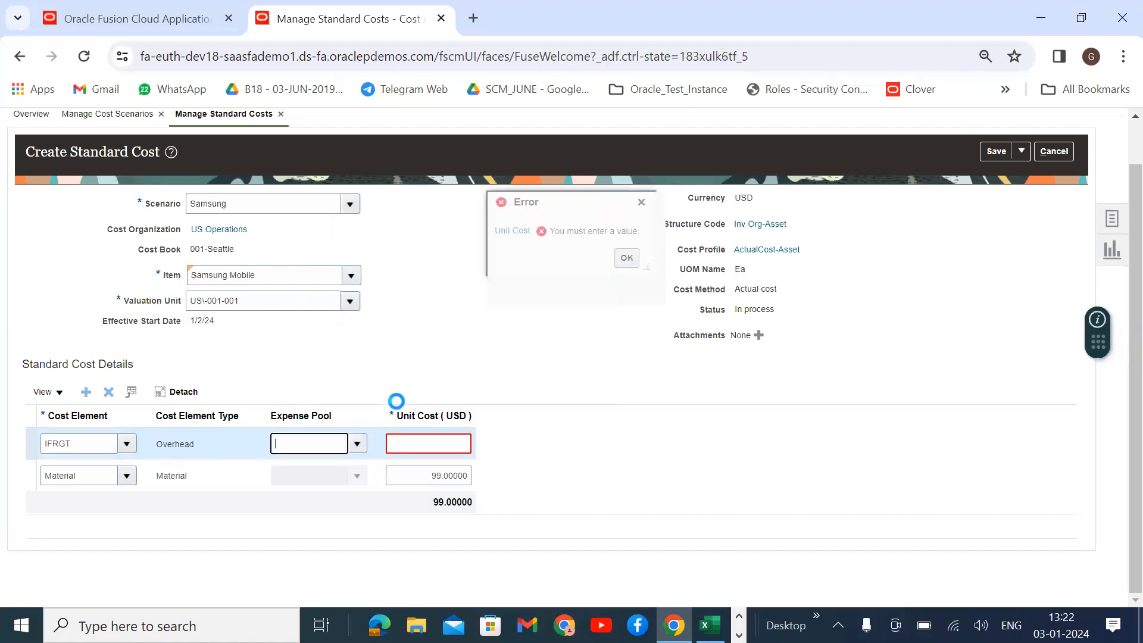
pyautogui.click(432, 444)
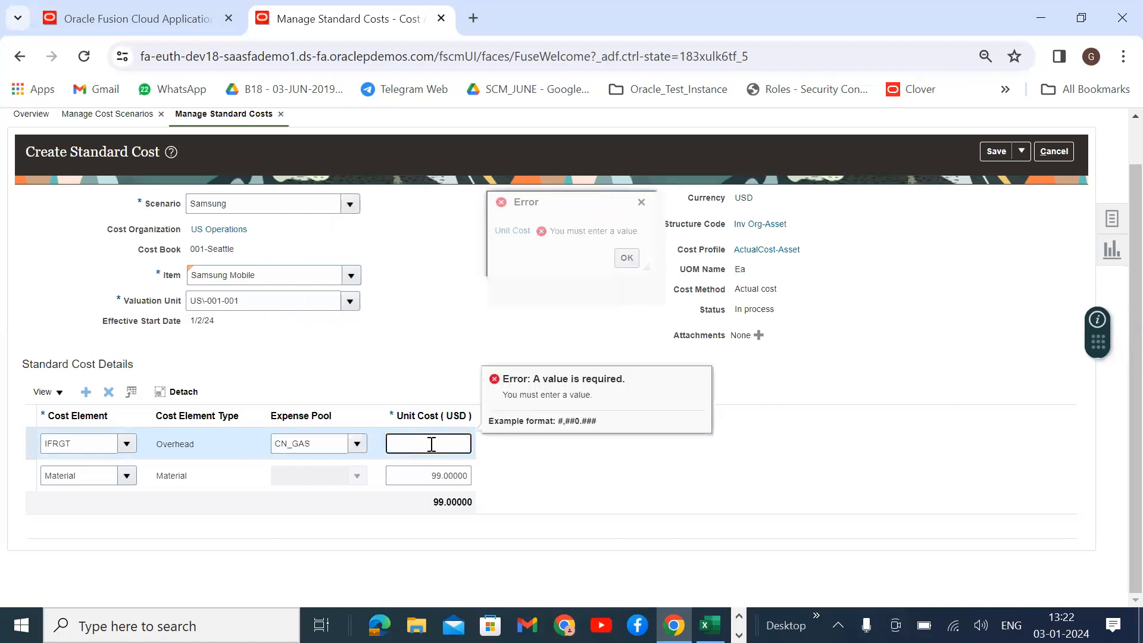
pyautogui.write('6')
pyautogui.press('Tab')
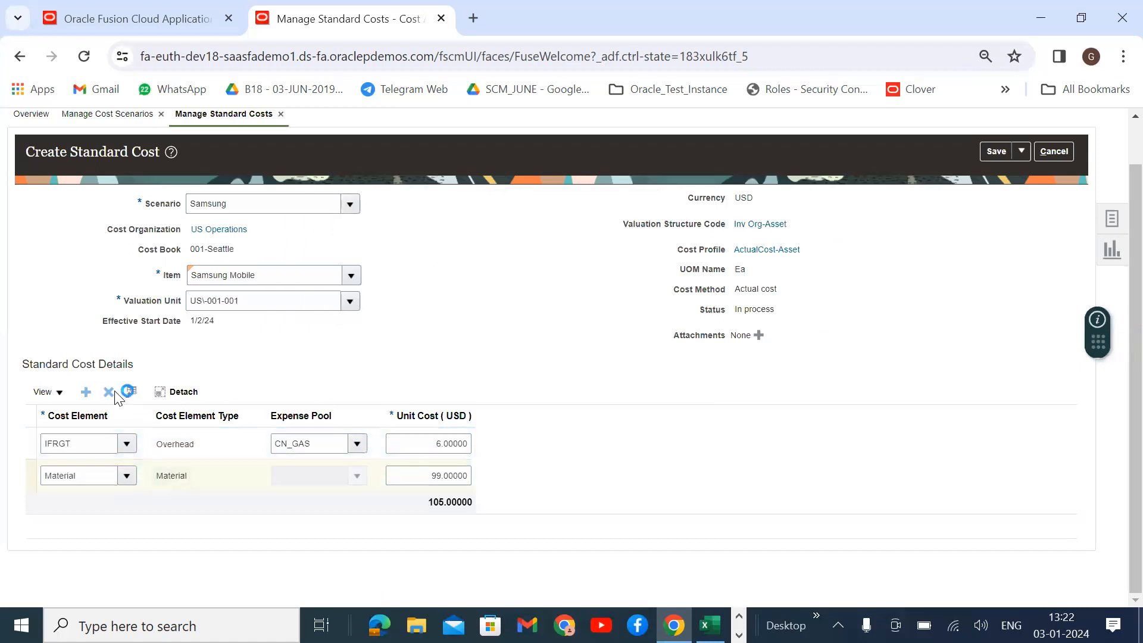
# Delete the Material line and change the remaining line to Material at 99 unit cost.
pyautogui.click(110, 393)
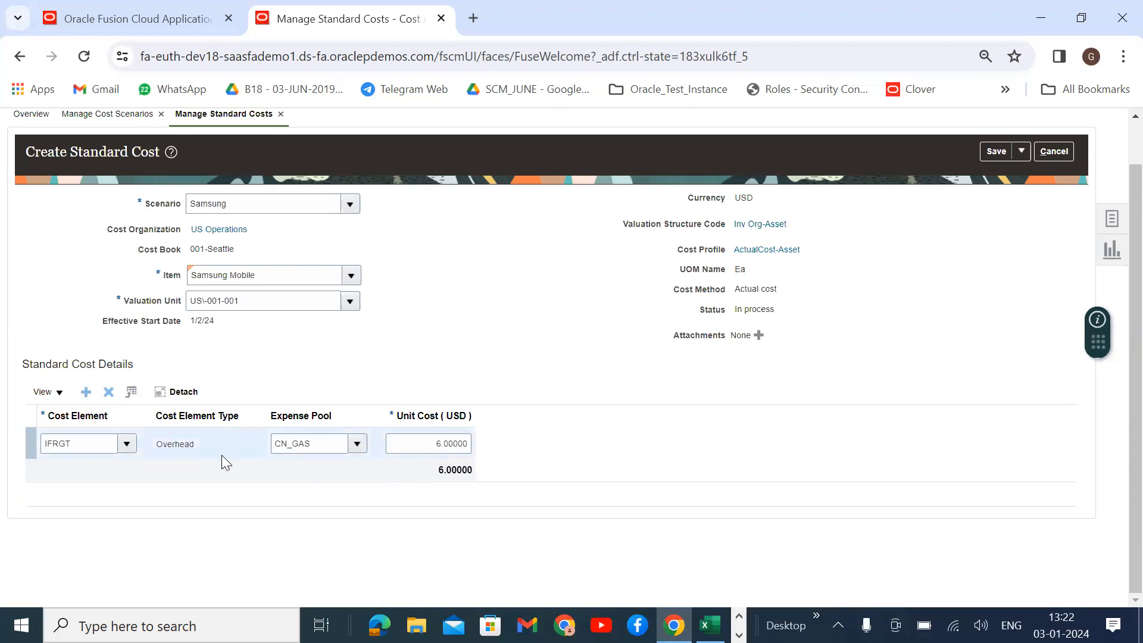
pyautogui.click(126, 442)
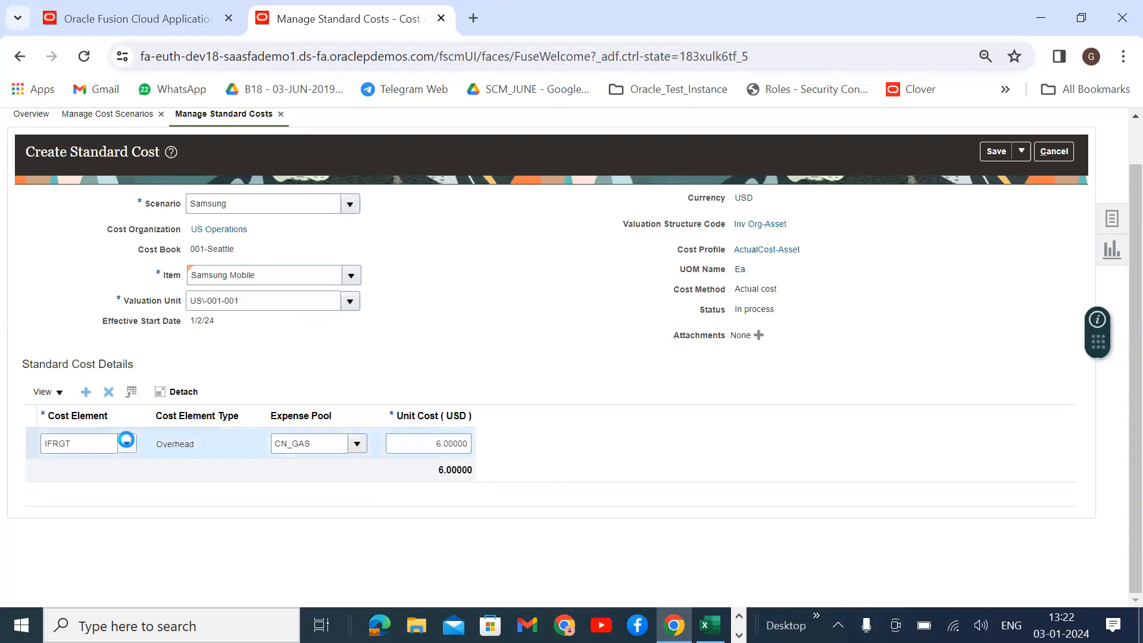
pyautogui.click(373, 451)
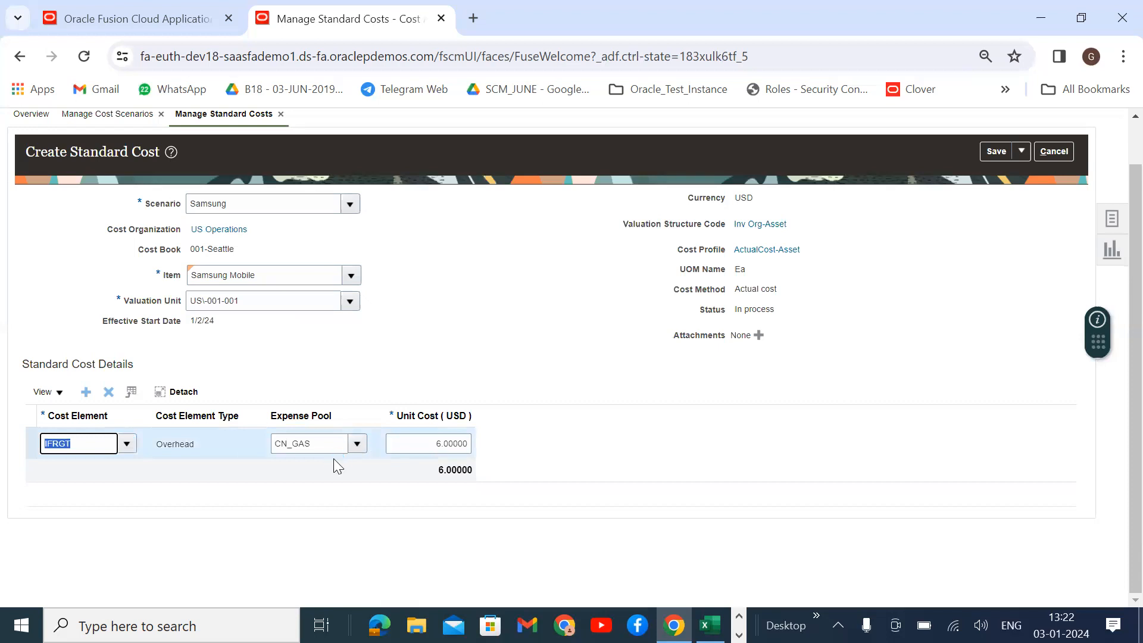
pyautogui.moveTo(471, 447); pyautogui.dragTo(350, 442)
pyautogui.press('BackSpace')
pyautogui.write('100')
pyautogui.press('BackSpace')
pyautogui.press('BackSpace')
pyautogui.write('99')
pyautogui.click(481, 515)
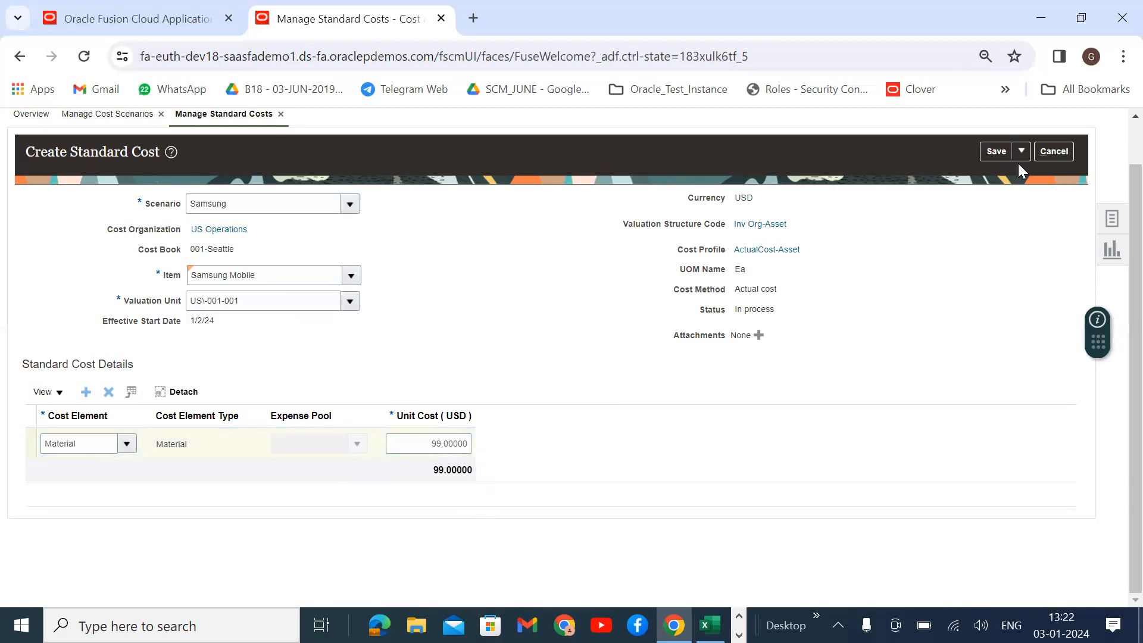
# Save and close the Samsung Mobile standard cost.
pyautogui.scroll(1, 1015, 204)
pyautogui.click(1019, 200)
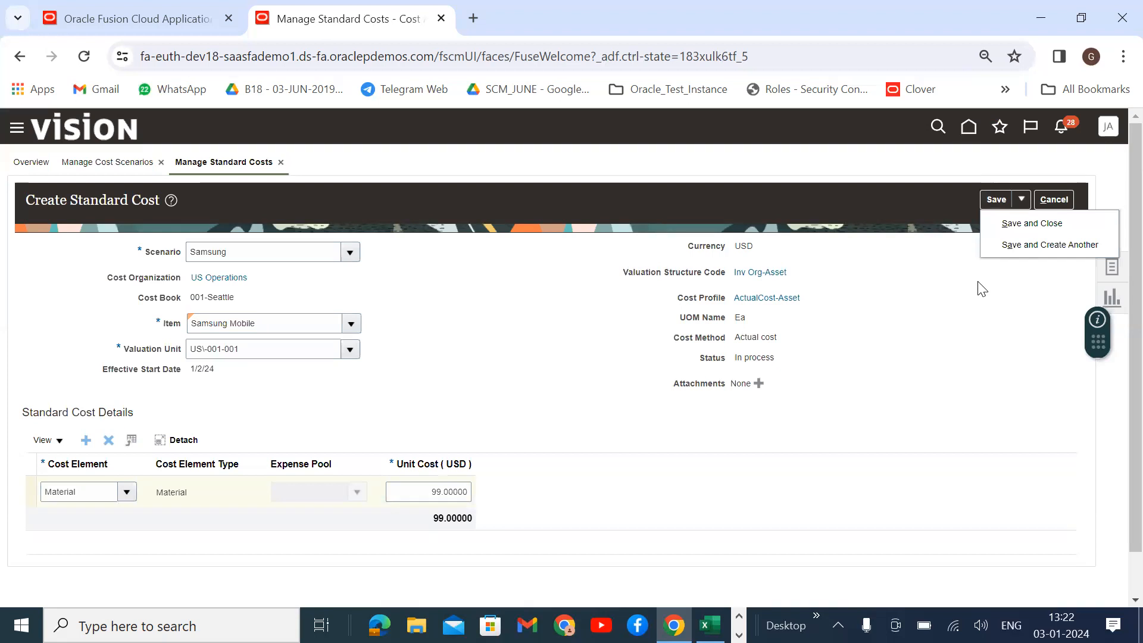
pyautogui.click(1030, 224)
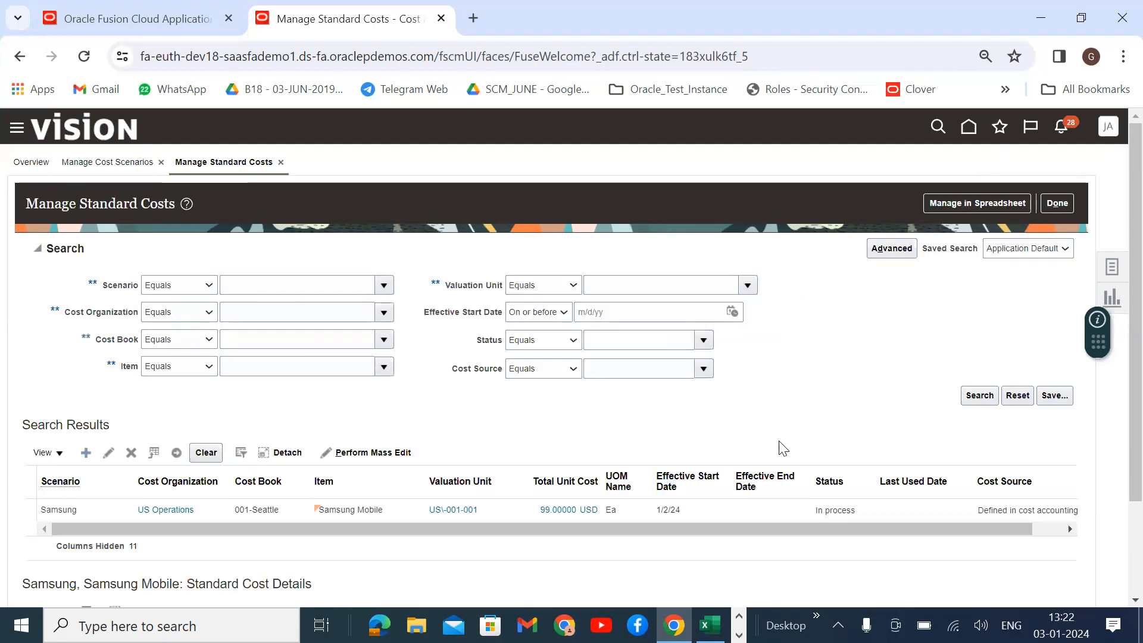
# Show the Samsung row's cost details, confirming the 99.00000 USD total unit cost.
pyautogui.scroll(-1, 589, 459)
pyautogui.click(727, 394)
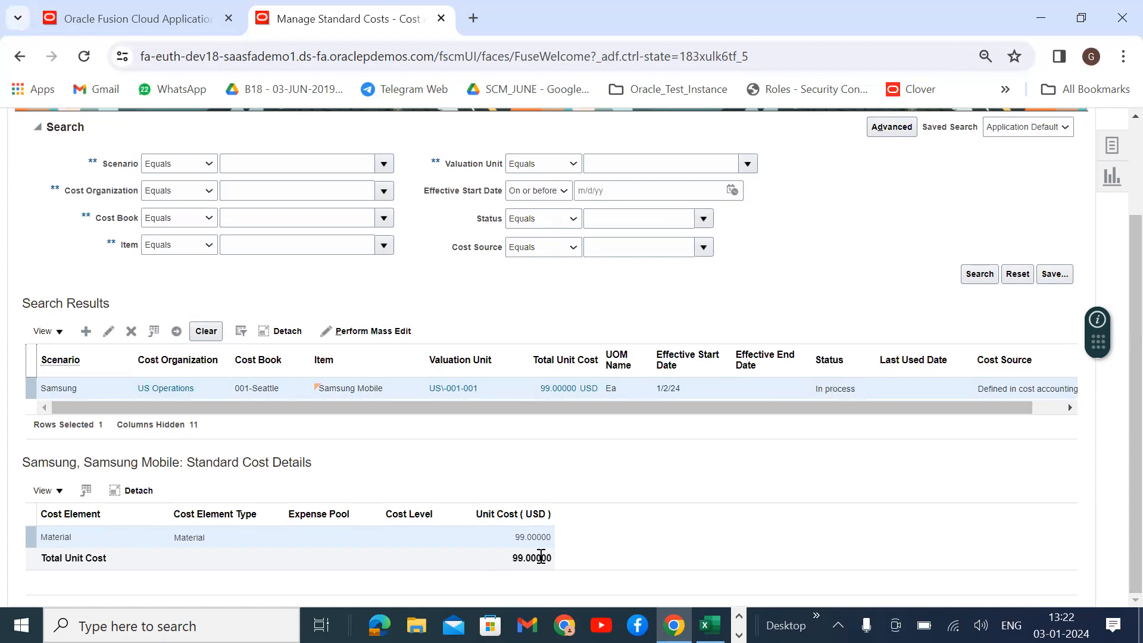
pyautogui.moveTo(552, 558); pyautogui.dragTo(507, 561)
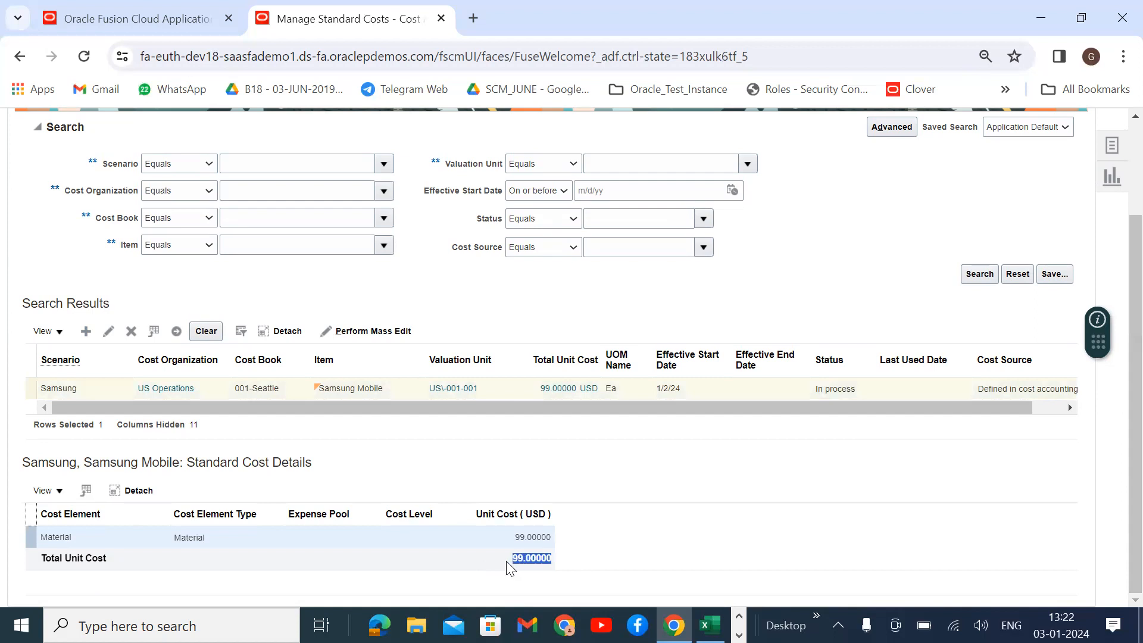
pyautogui.click(722, 449)
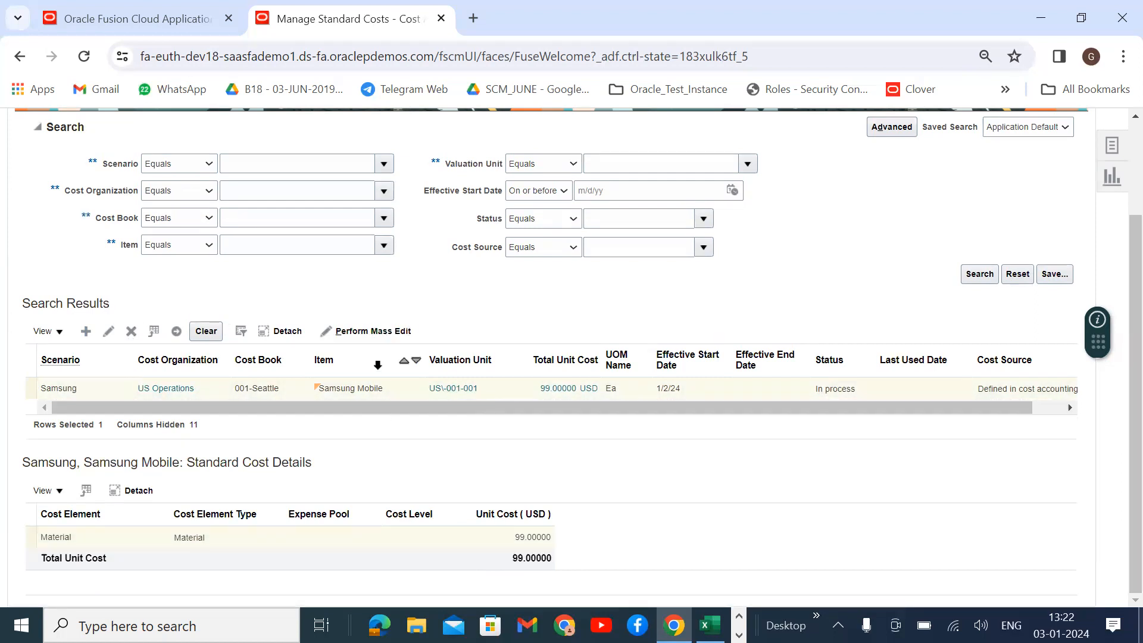
pyautogui.click(56, 333)
pyautogui.click(567, 472)
pyautogui.click(739, 389)
# Review the Material cost line and open the Tasks panel.
pyautogui.scroll(2, 1100, 244)
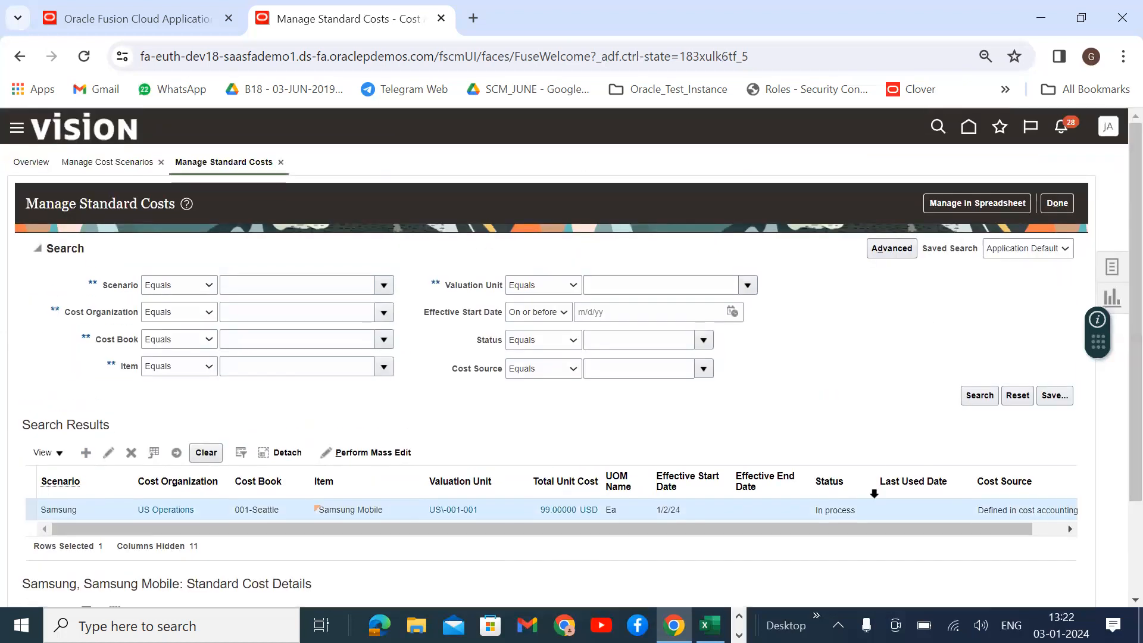
pyautogui.scroll(-2, 875, 470)
pyautogui.scroll(2, 1059, 273)
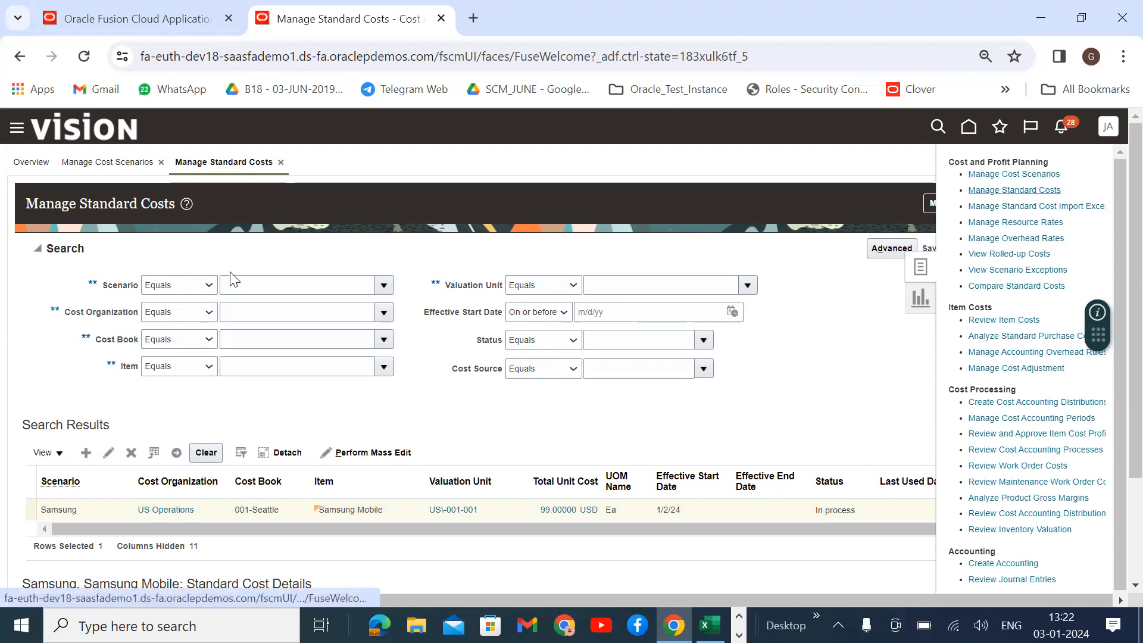
pyautogui.scroll(-2, 466, 388)
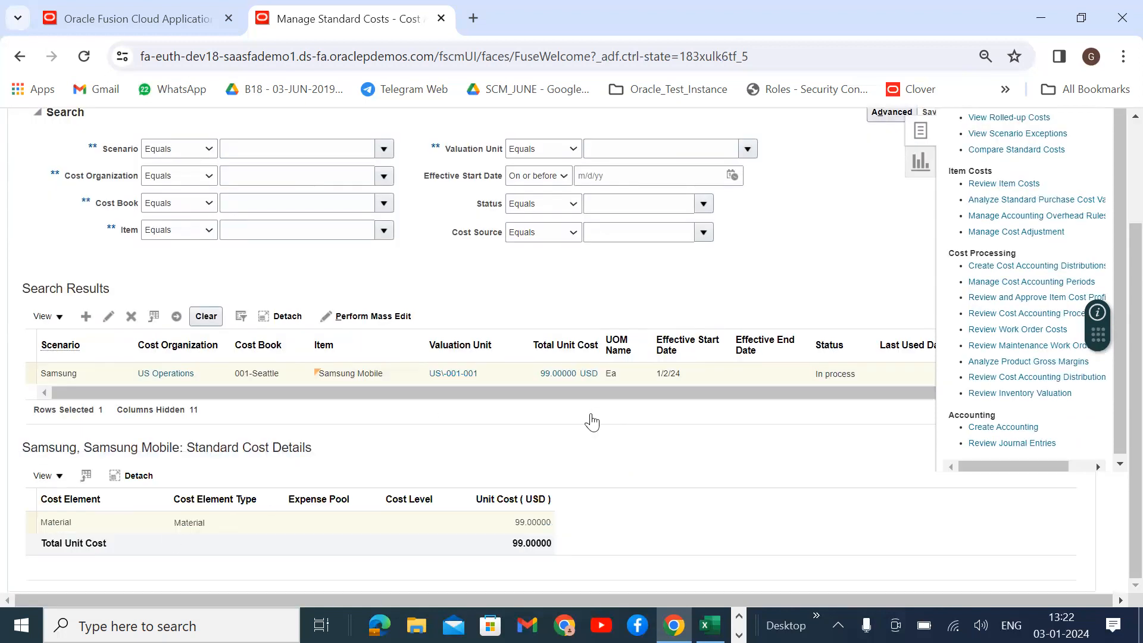
pyautogui.scroll(2, 592, 421)
pyautogui.moveTo(913, 523); pyautogui.dragTo(455, 551)
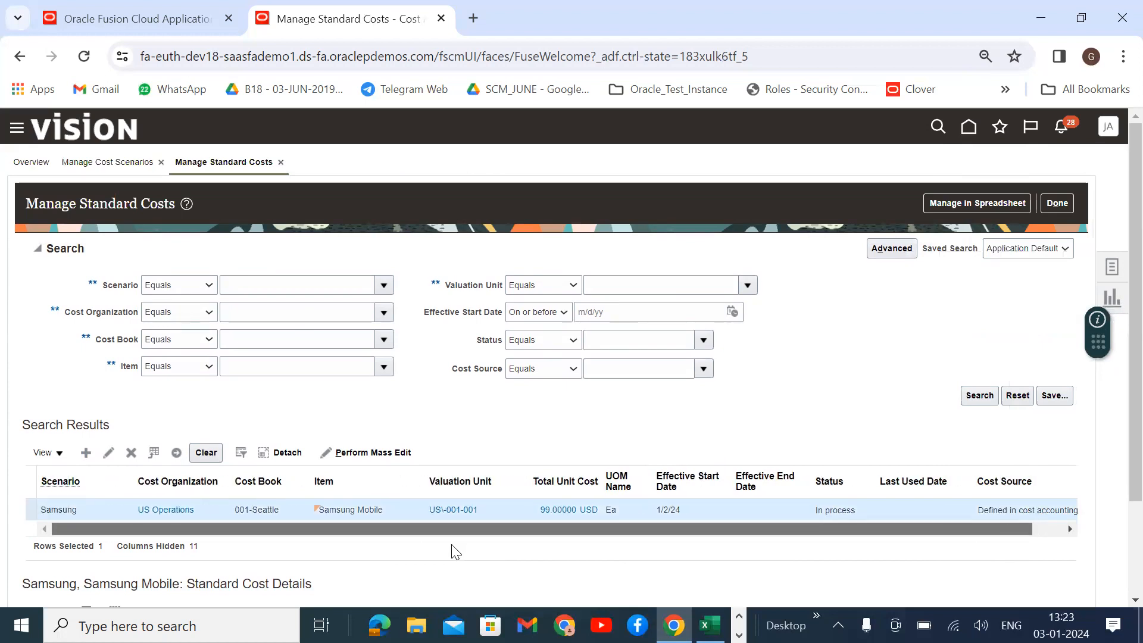
pyautogui.click(1111, 266)
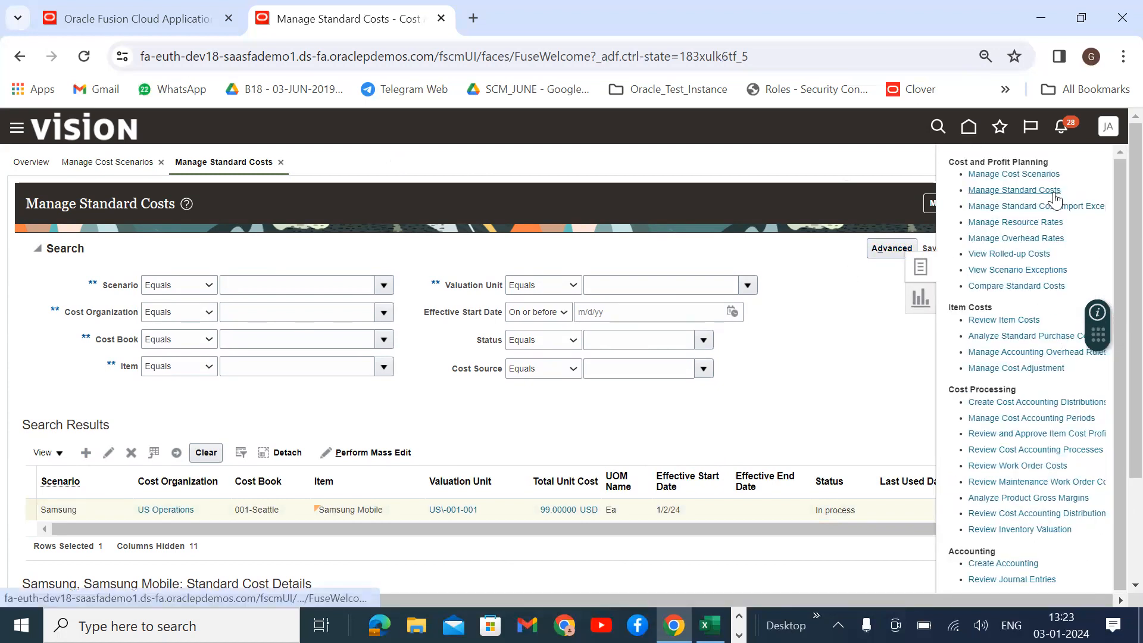
# Go to Manage Cost Scenarios and search for scenarios named 'Sams'.
pyautogui.click(1017, 173)
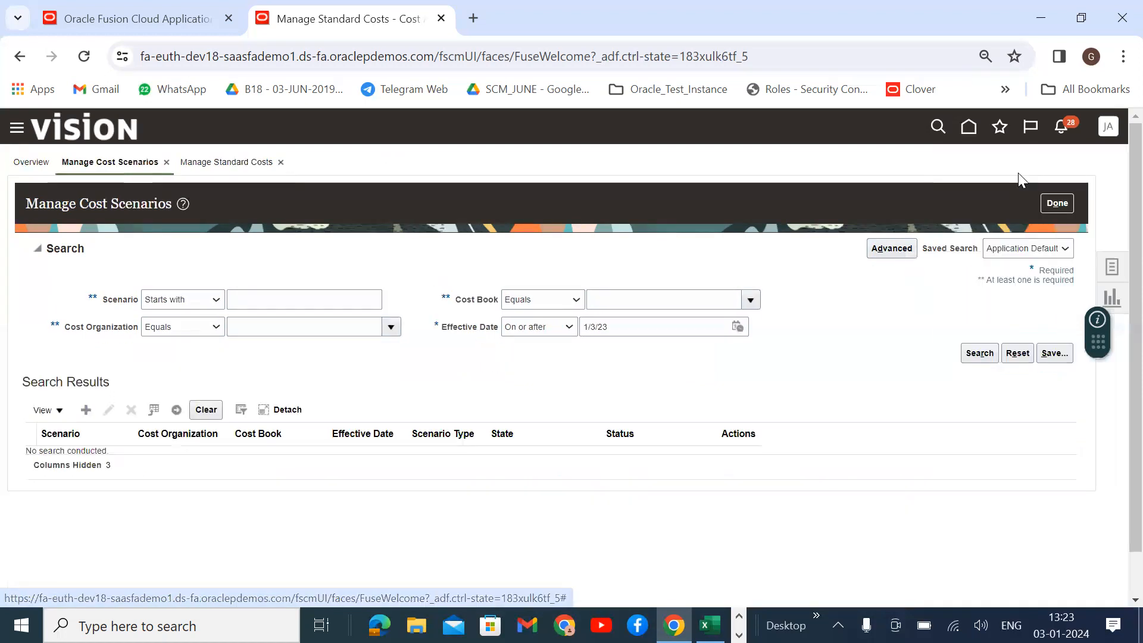
pyautogui.click(266, 305)
pyautogui.write('Sam')
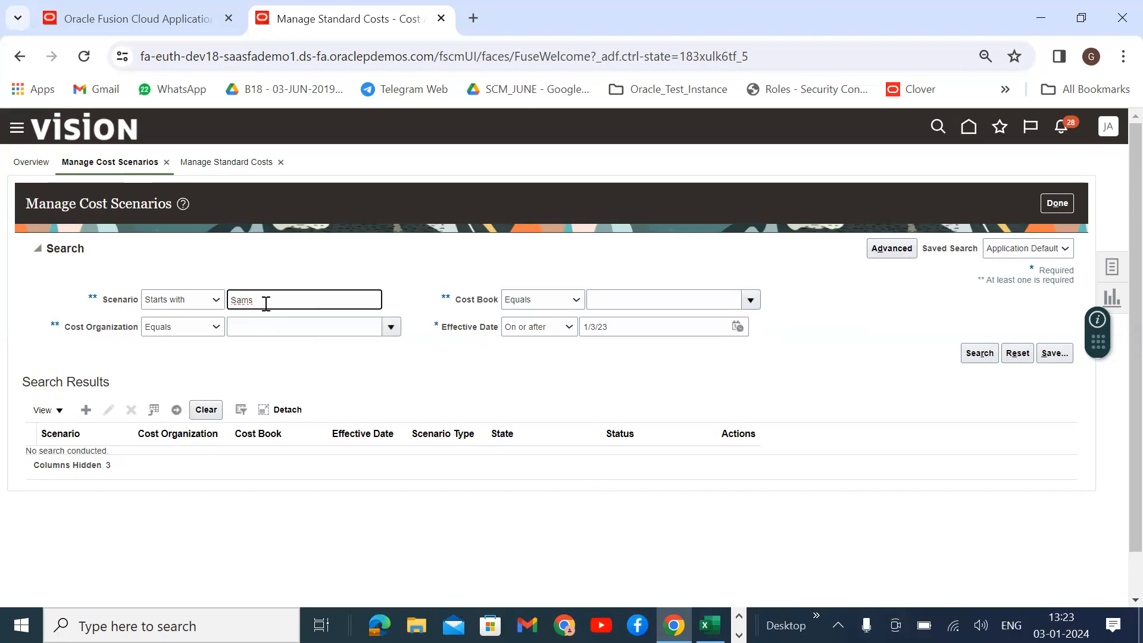
pyautogui.write('s')
pyautogui.press('Return')
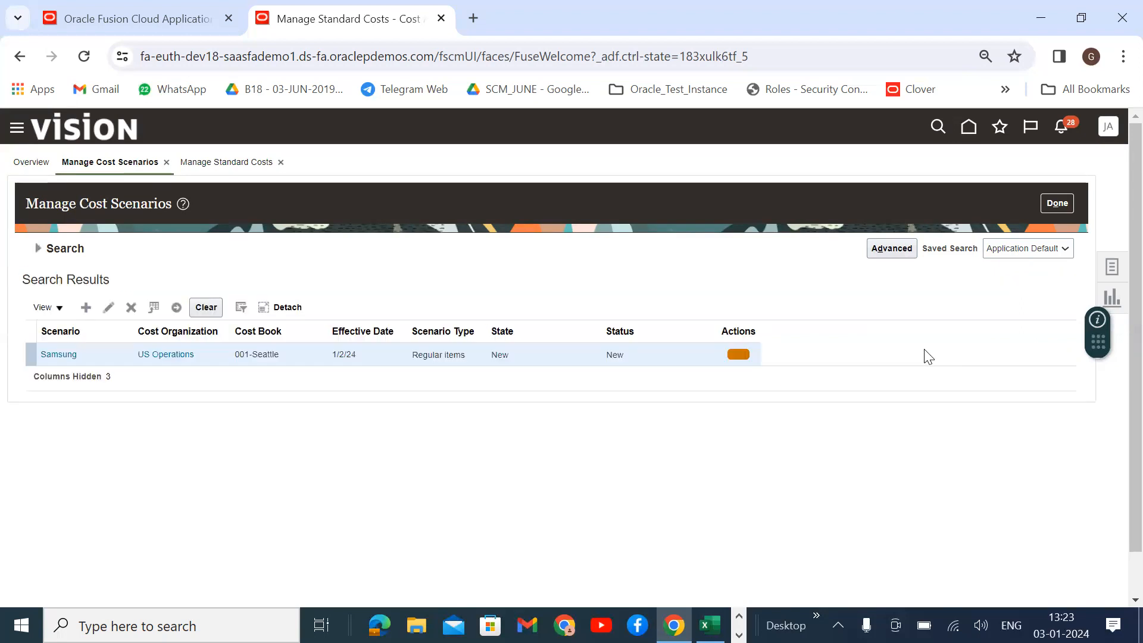
# Submit Update Standard Costs for the Samsung scenario and refresh the search results.
pyautogui.click(738, 354)
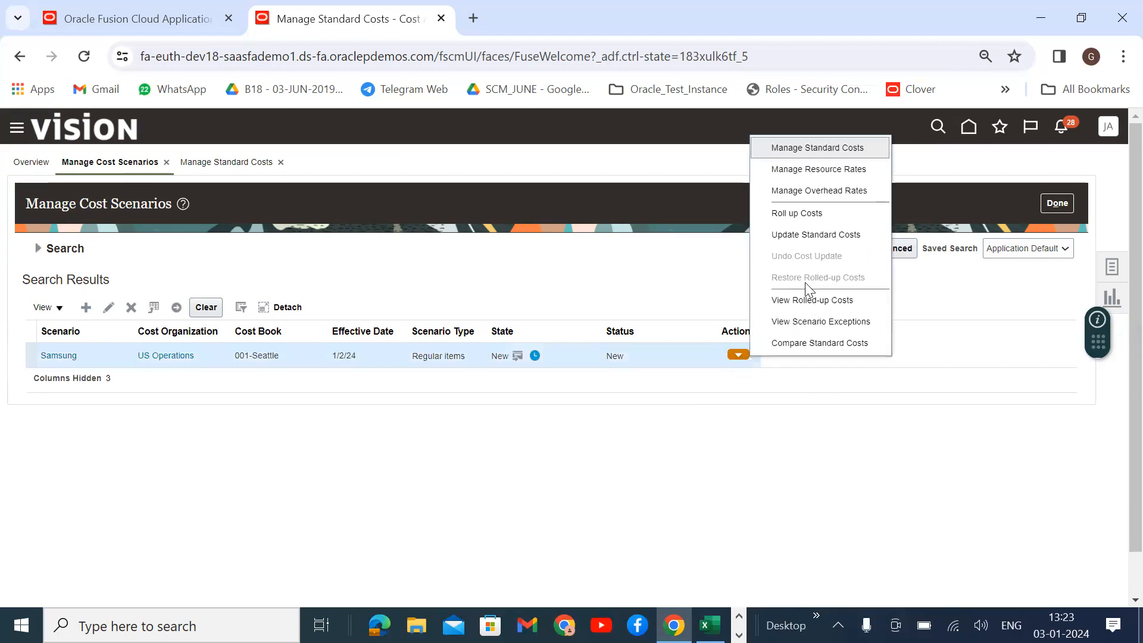
pyautogui.click(806, 236)
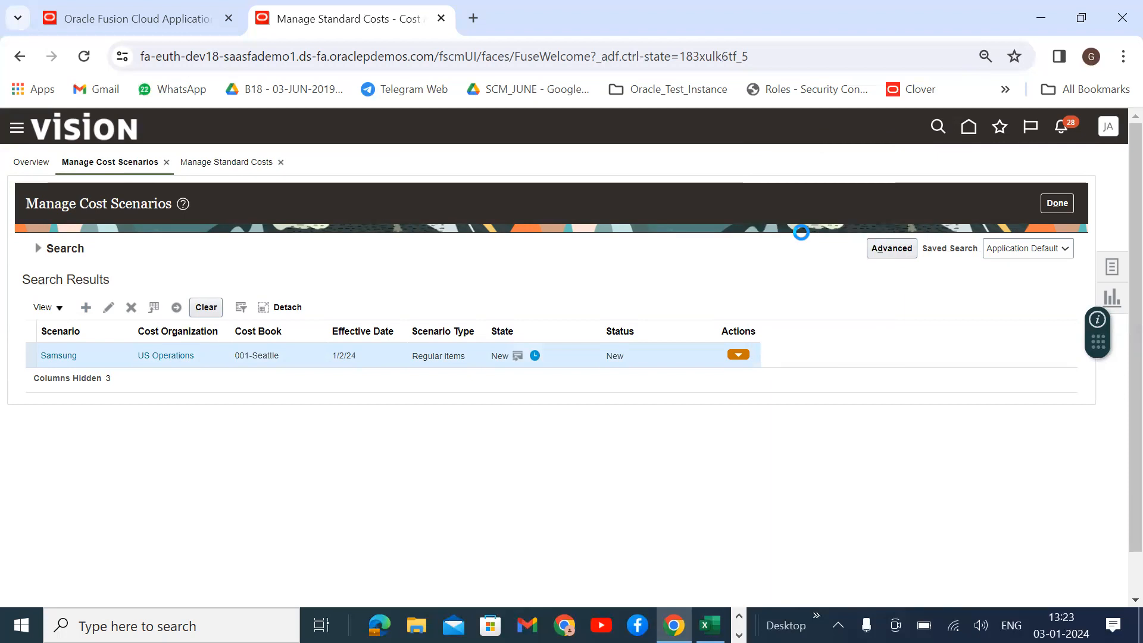
pyautogui.click(991, 212)
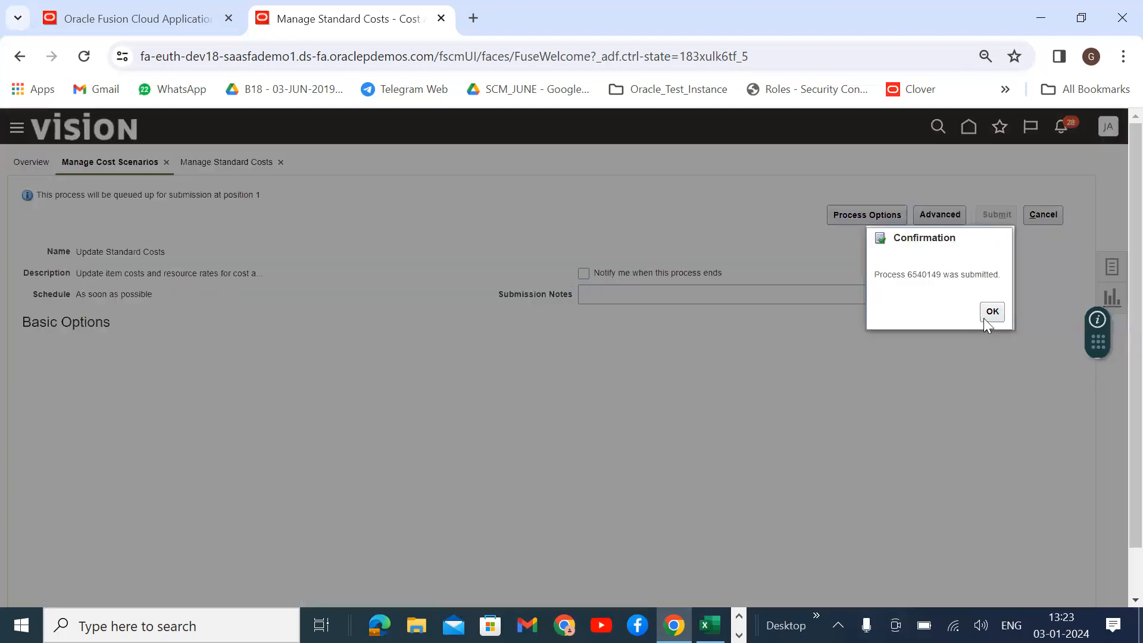
pyautogui.press('Return')
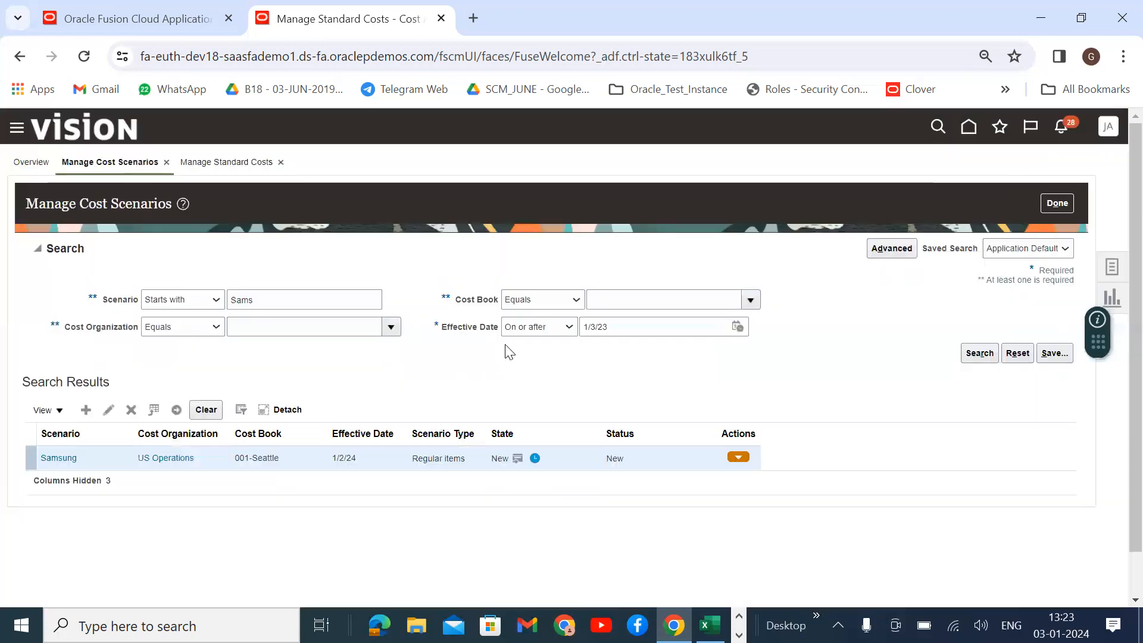
pyautogui.click(982, 355)
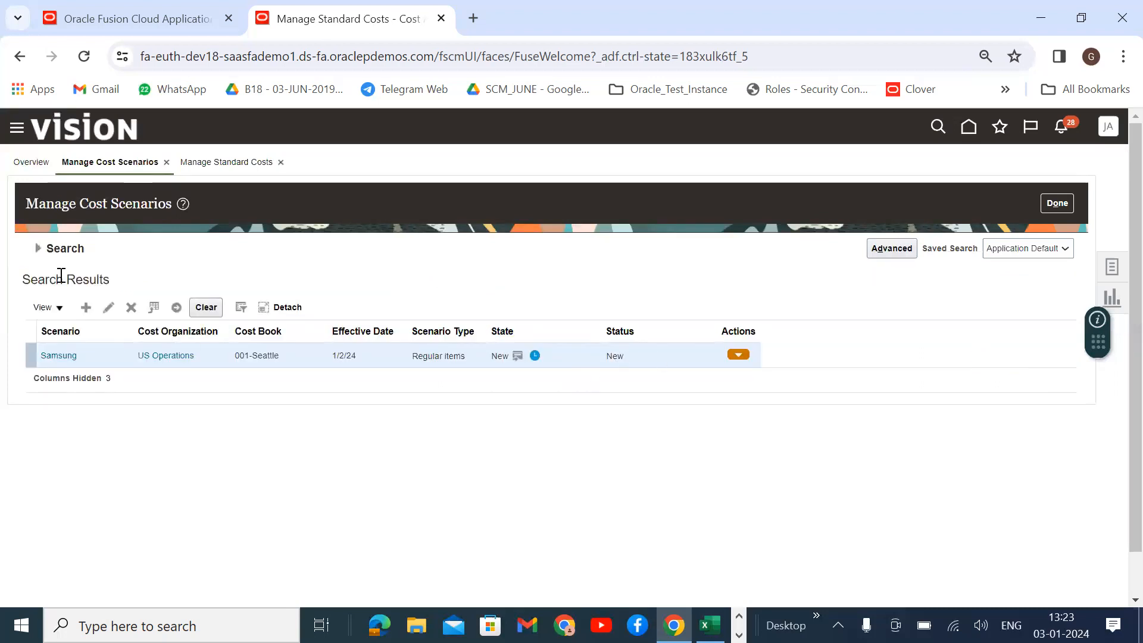
pyautogui.click(40, 249)
pyautogui.click(973, 355)
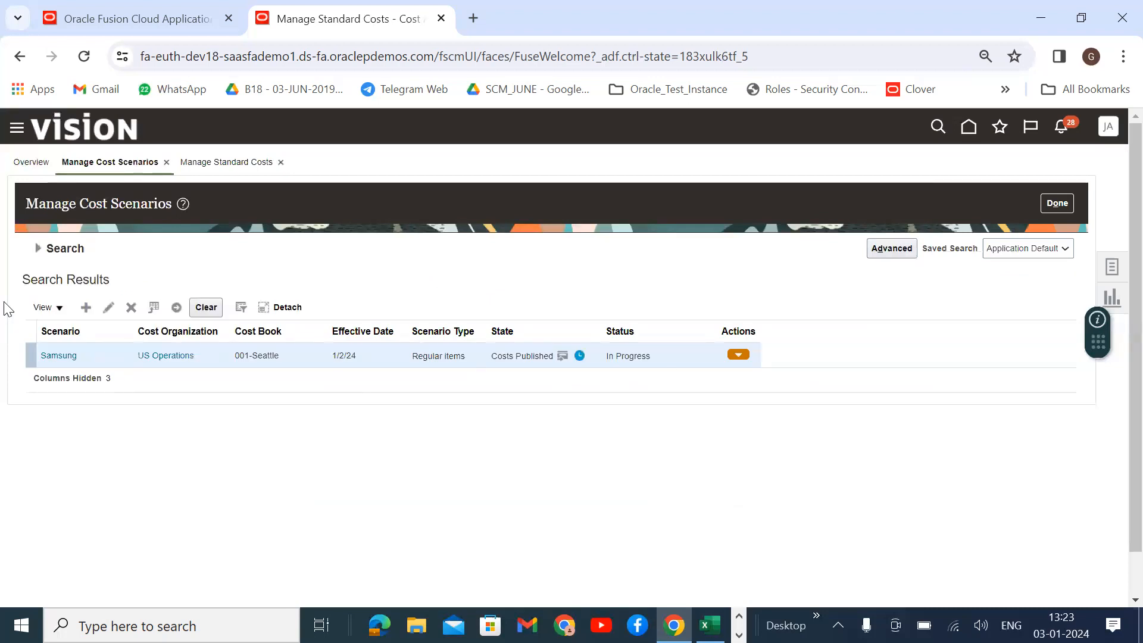
pyautogui.click(37, 249)
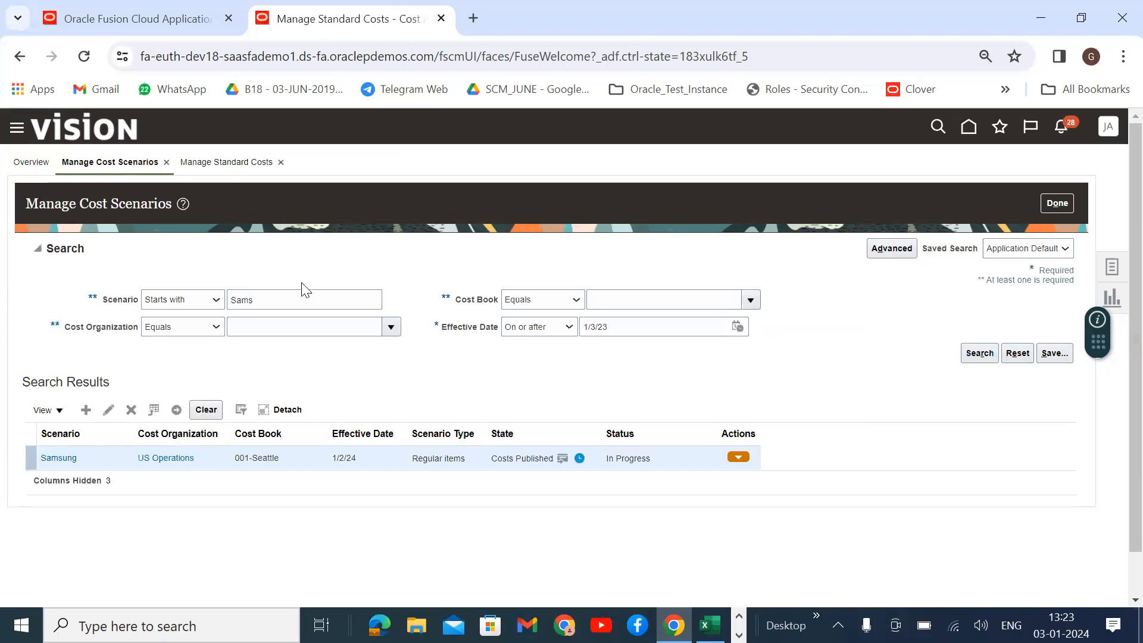
# Refresh the scenario search to confirm the update Completed Successfully.
pyautogui.click(978, 355)
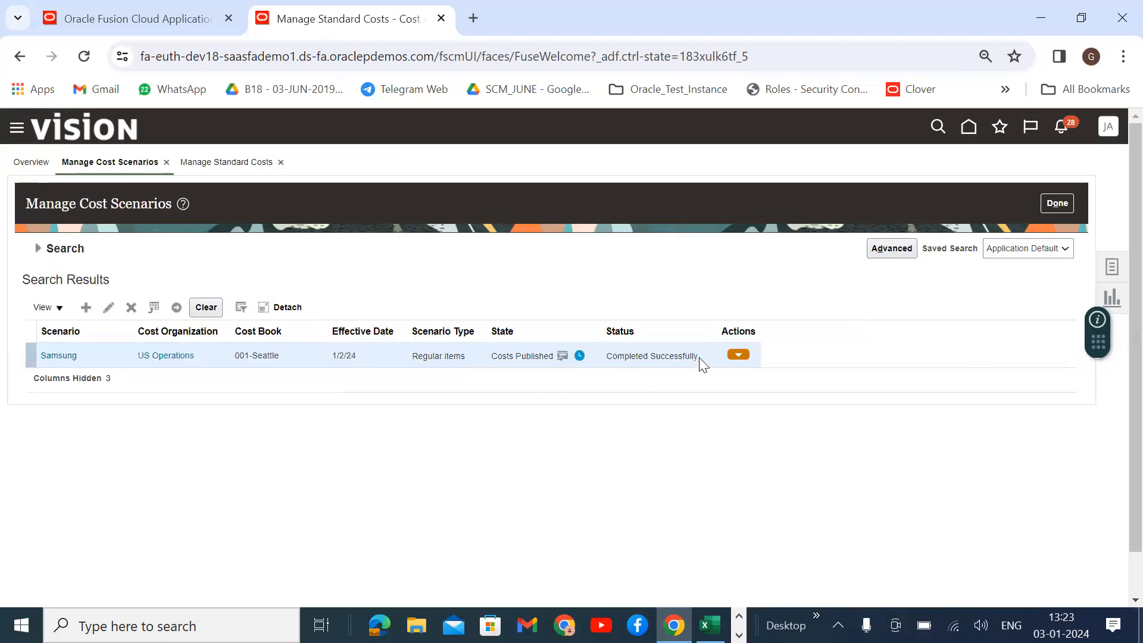
pyautogui.moveTo(699, 359); pyautogui.dragTo(608, 359)
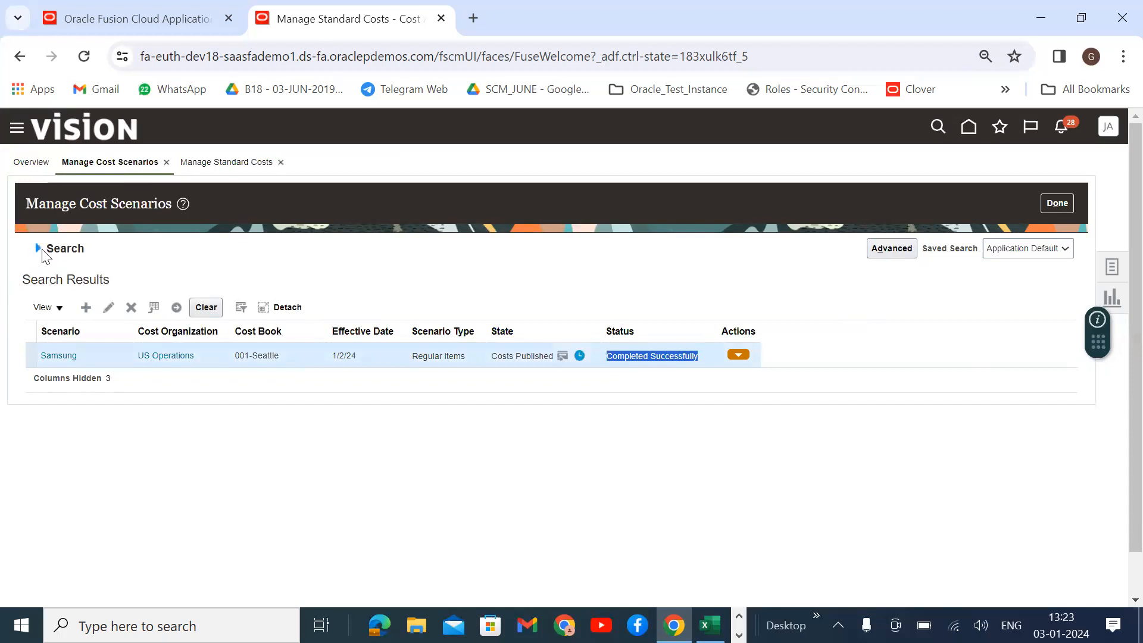
pyautogui.click(42, 249)
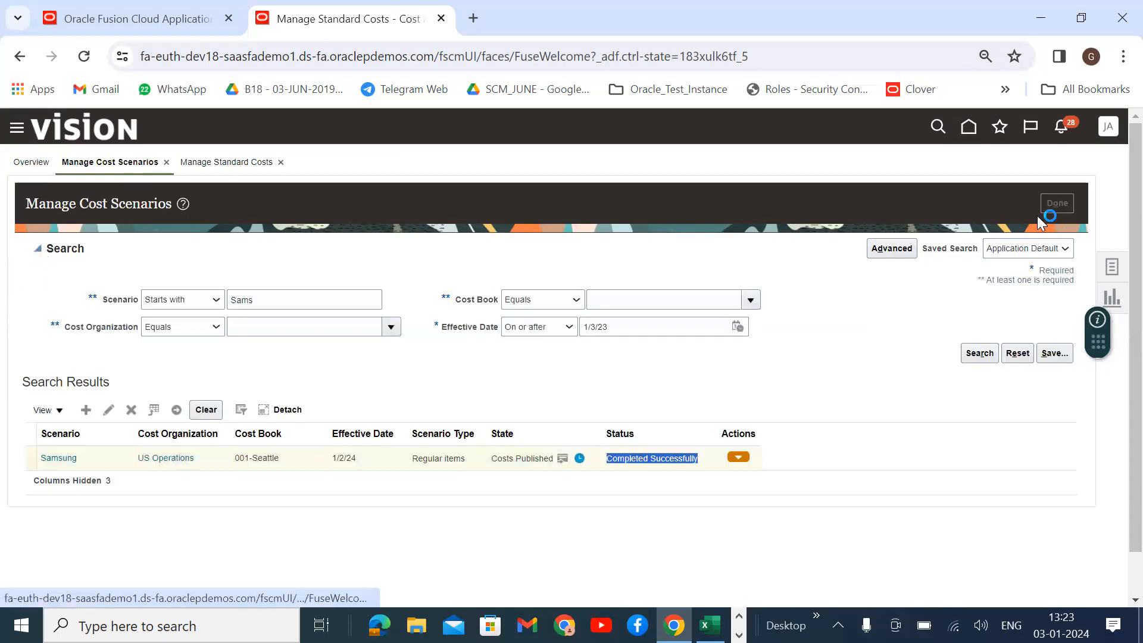
# Go to Review Item Costs from the Tasks panel.
pyautogui.click(1111, 266)
pyautogui.click(816, 400)
pyautogui.click(980, 395)
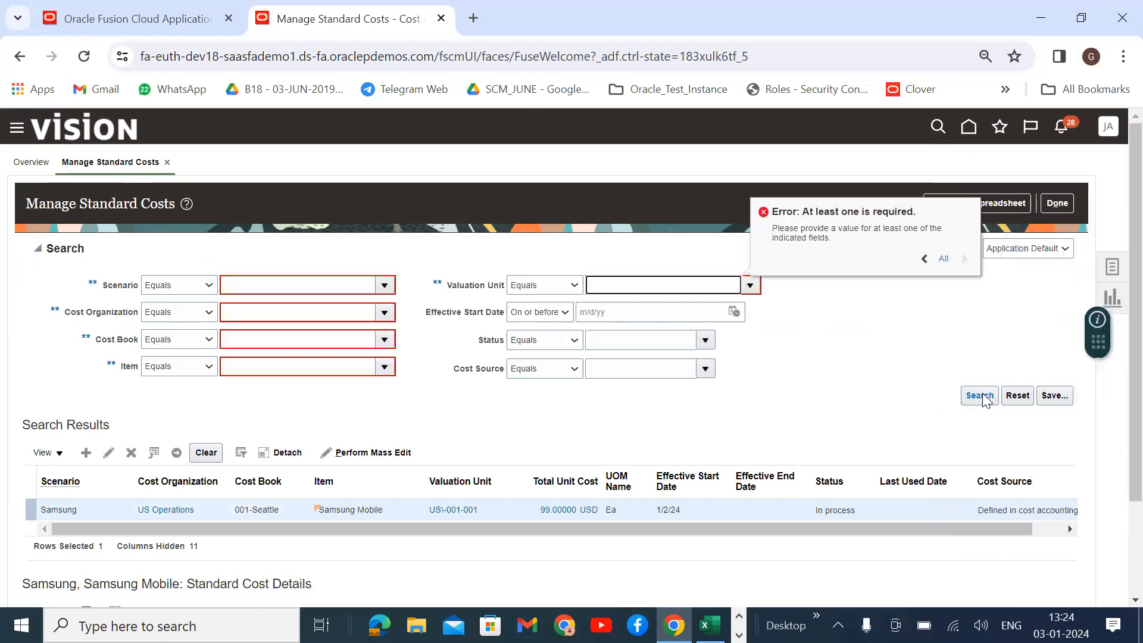
pyautogui.click(858, 362)
pyautogui.click(1116, 266)
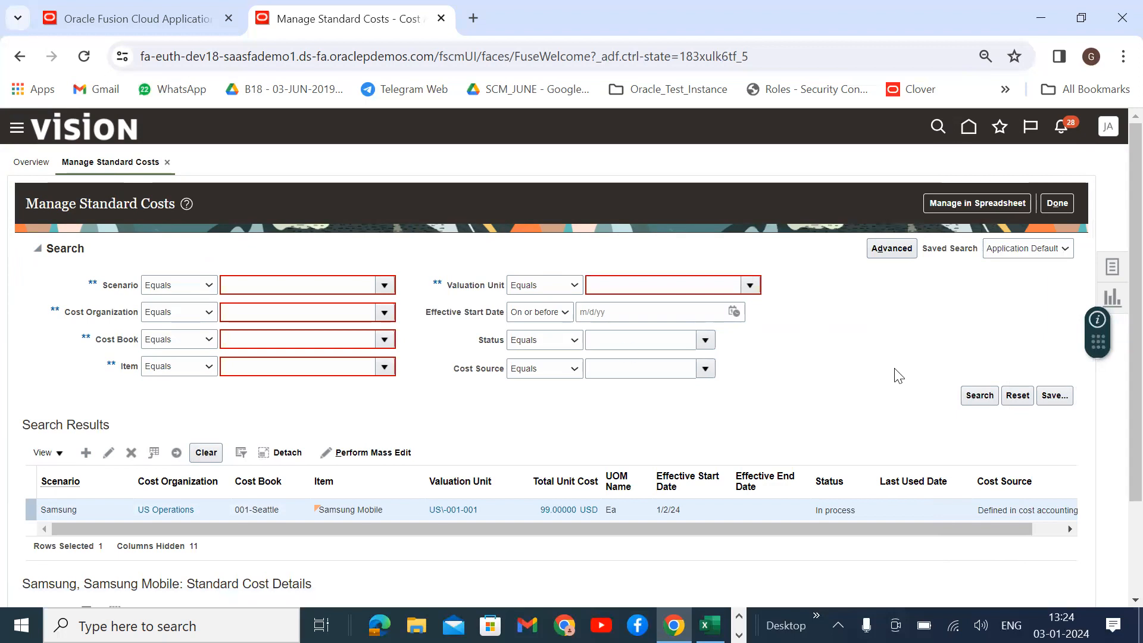
pyautogui.click(1013, 321)
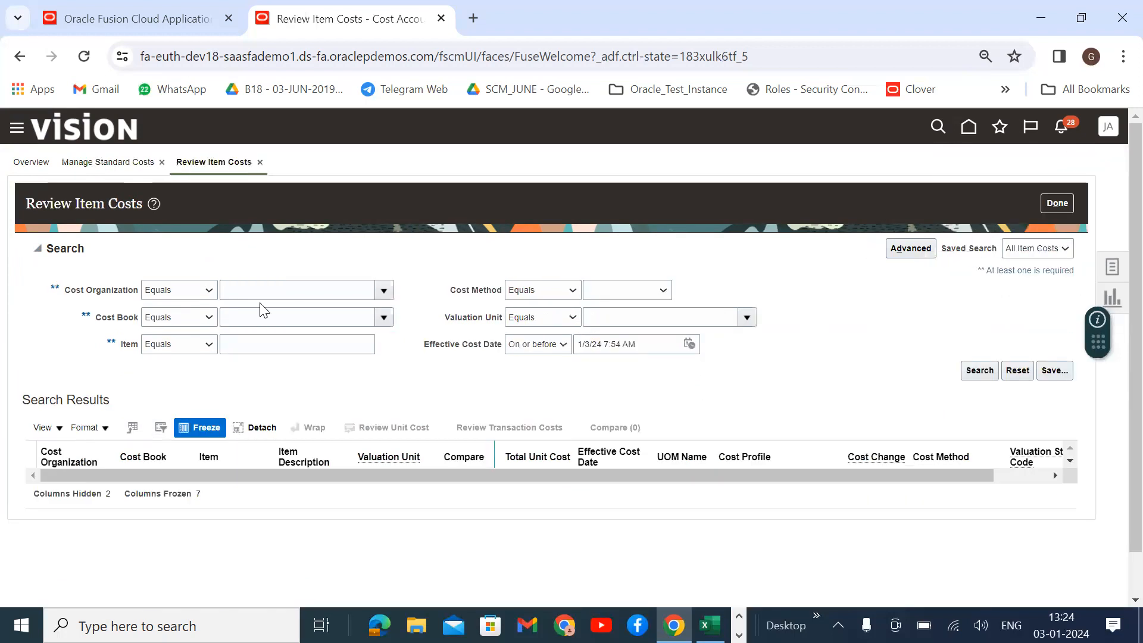
# Set the cost book to 001-Seattle and clear the Samsung item filter.
pyautogui.click(384, 292)
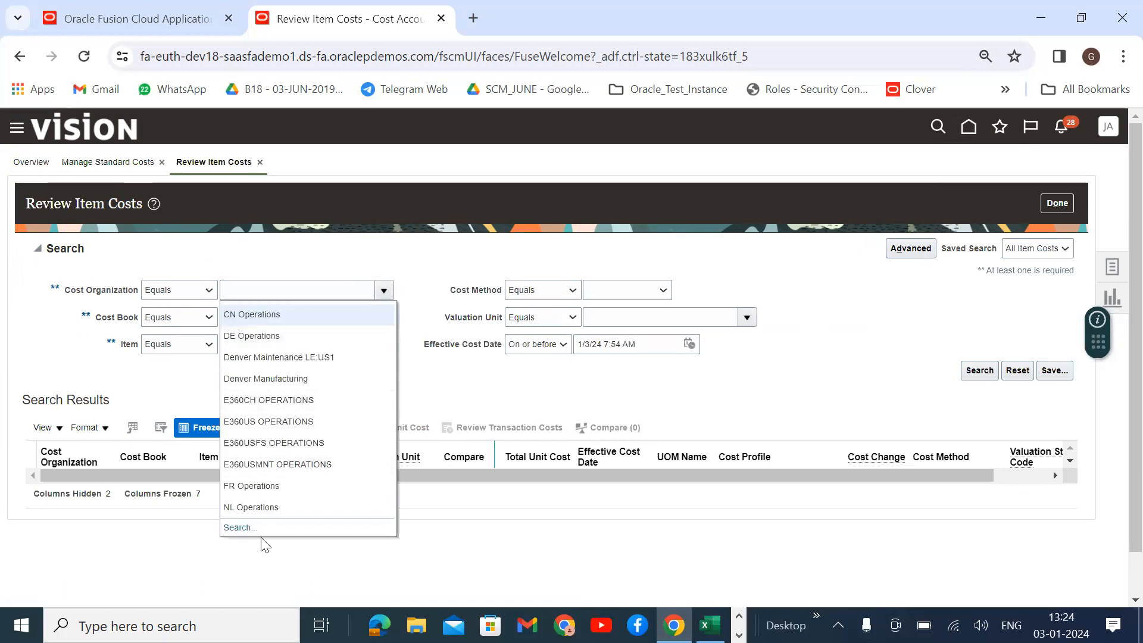
pyautogui.scroll(-2, 320, 466)
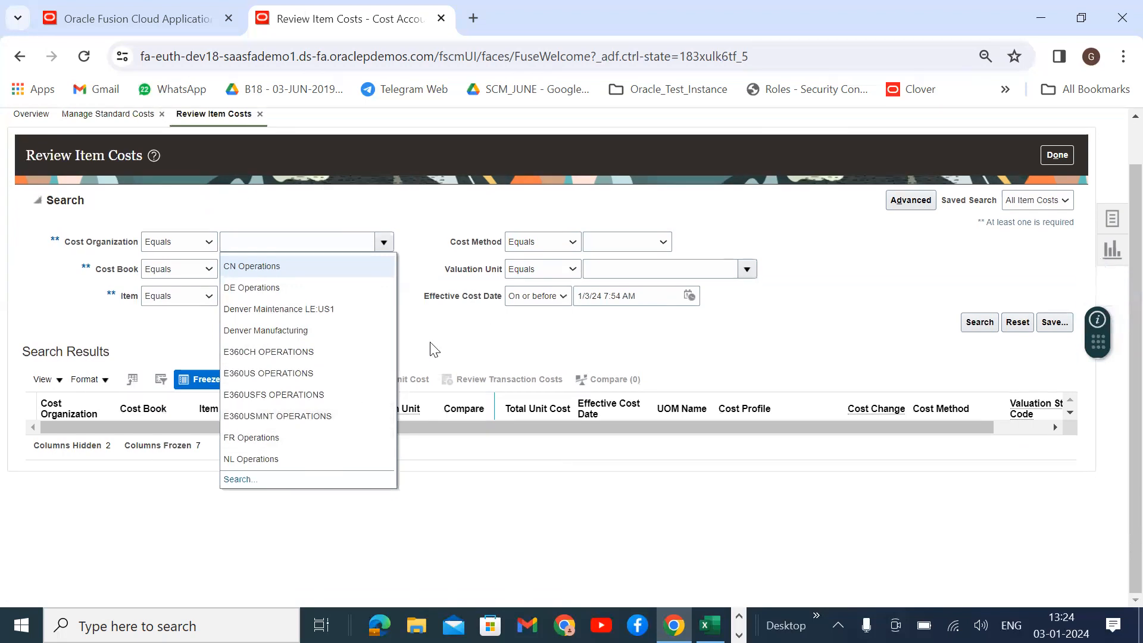
pyautogui.click(437, 341)
pyautogui.click(384, 269)
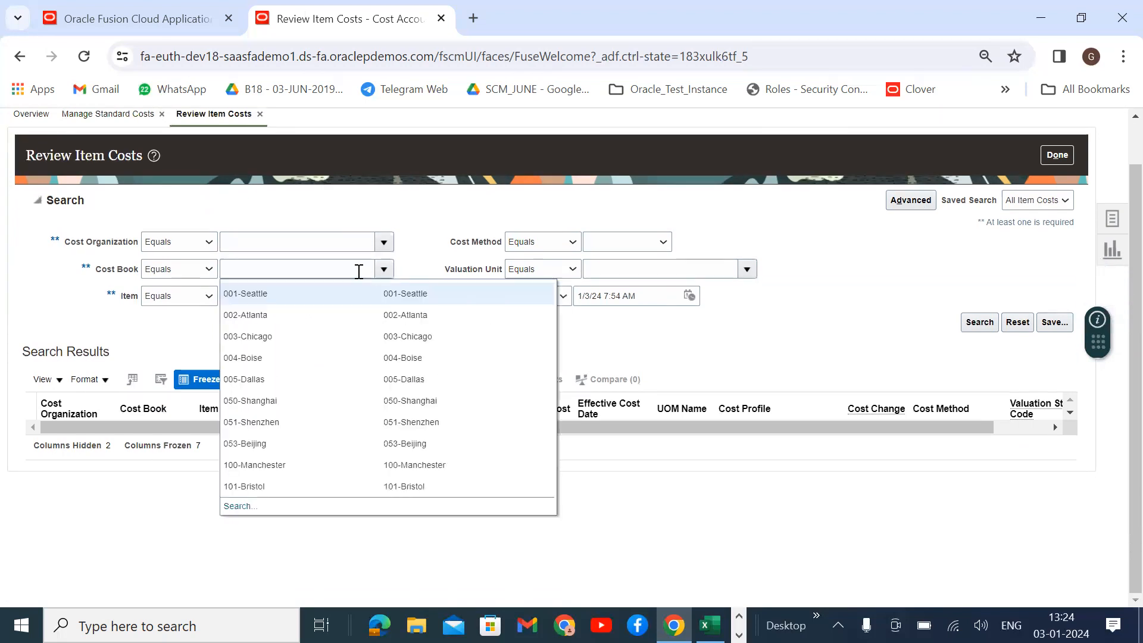
pyautogui.click(300, 292)
pyautogui.click(269, 300)
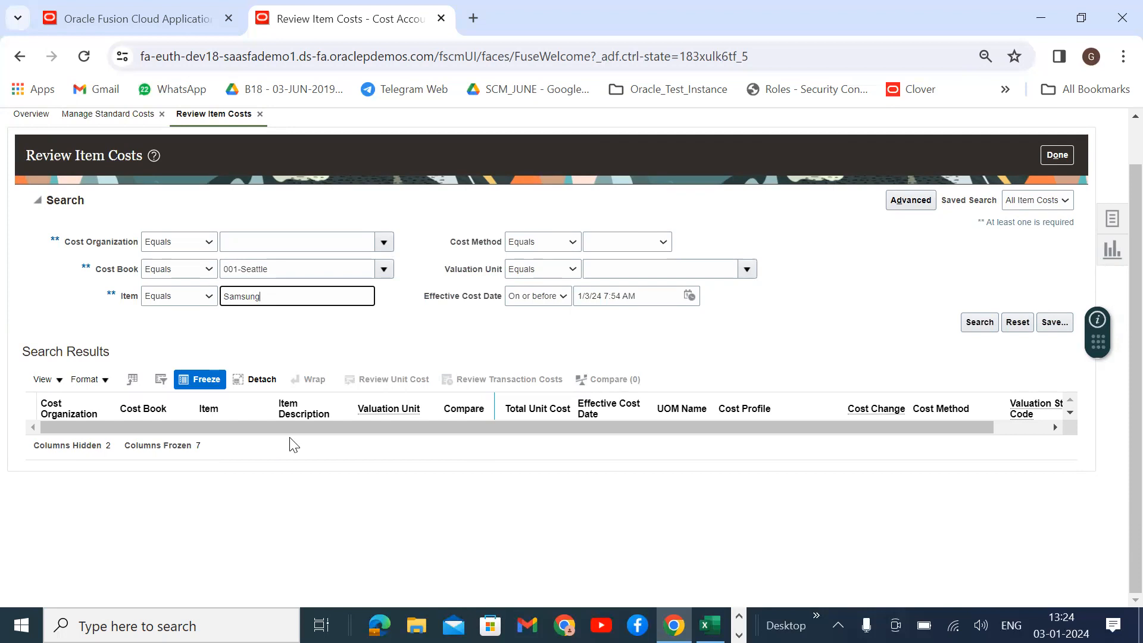
pyautogui.click(979, 322)
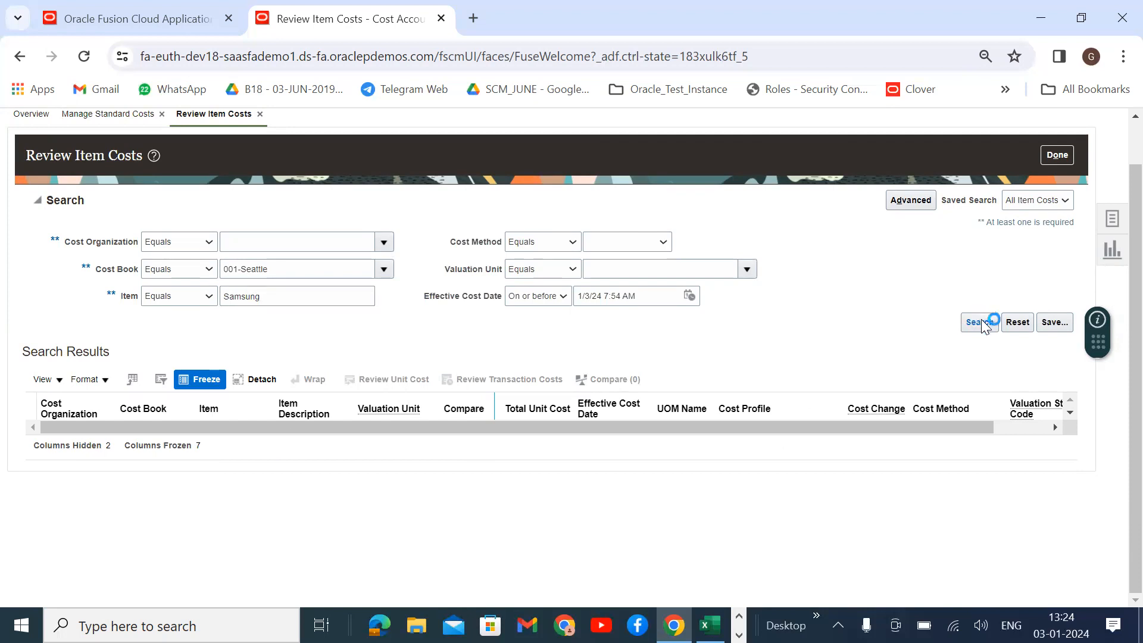
pyautogui.moveTo(293, 301); pyautogui.dragTo(199, 322)
pyautogui.press('BackSpace')
# Search for and choose US Operations as cost organization, then run the item cost search.
pyautogui.click(382, 250)
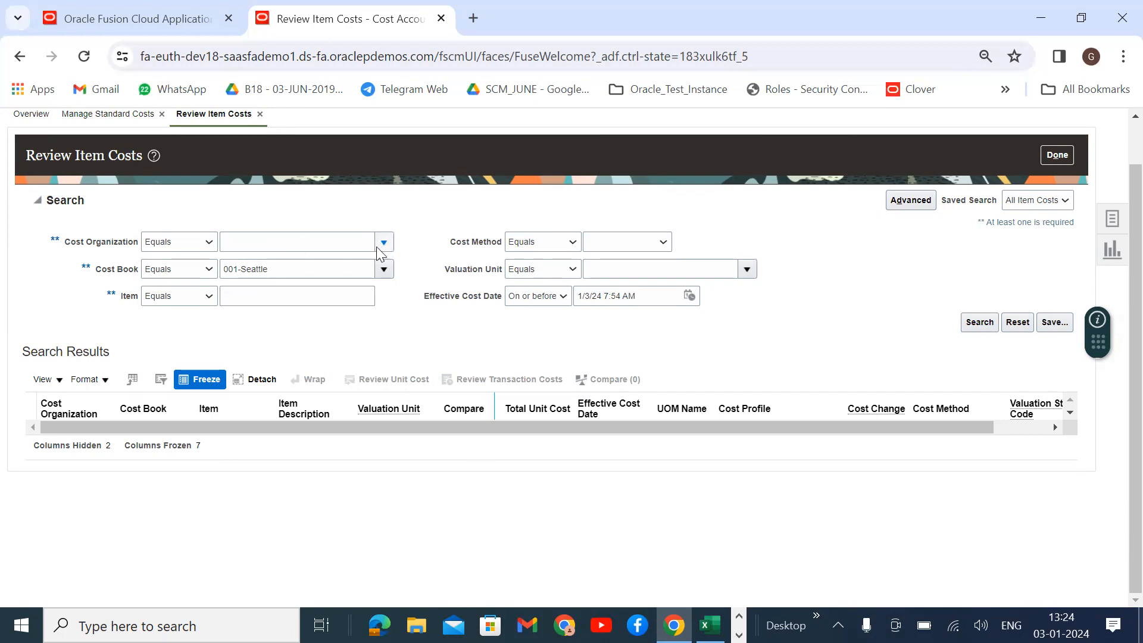
pyautogui.click(212, 483)
pyautogui.click(383, 241)
pyautogui.click(238, 480)
pyautogui.click(563, 334)
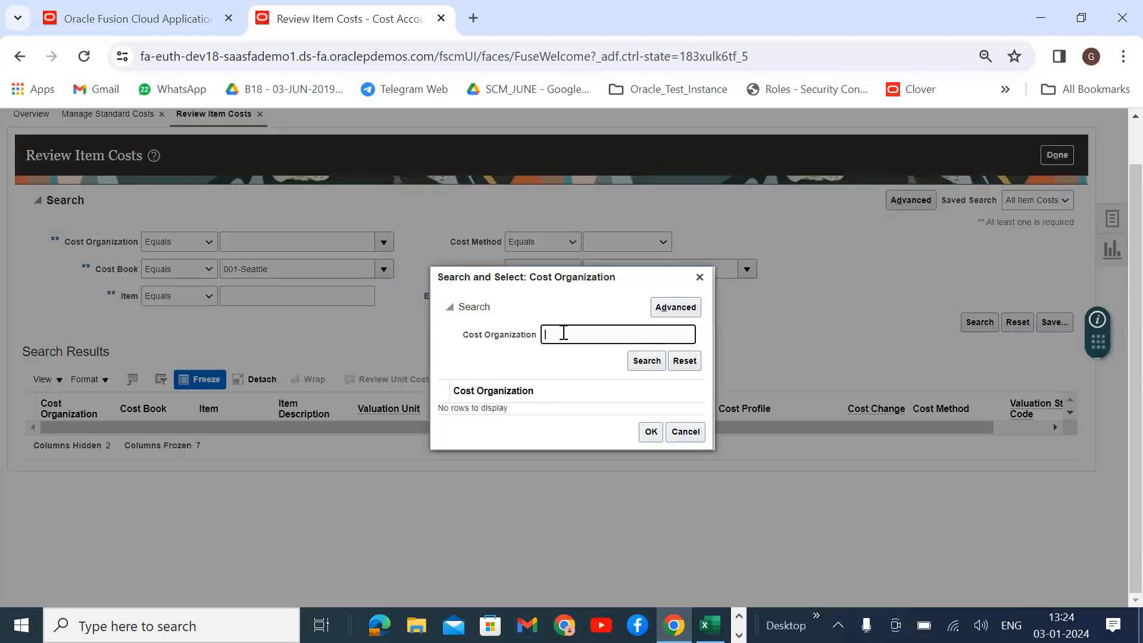
pyautogui.write('US')
pyautogui.click(652, 362)
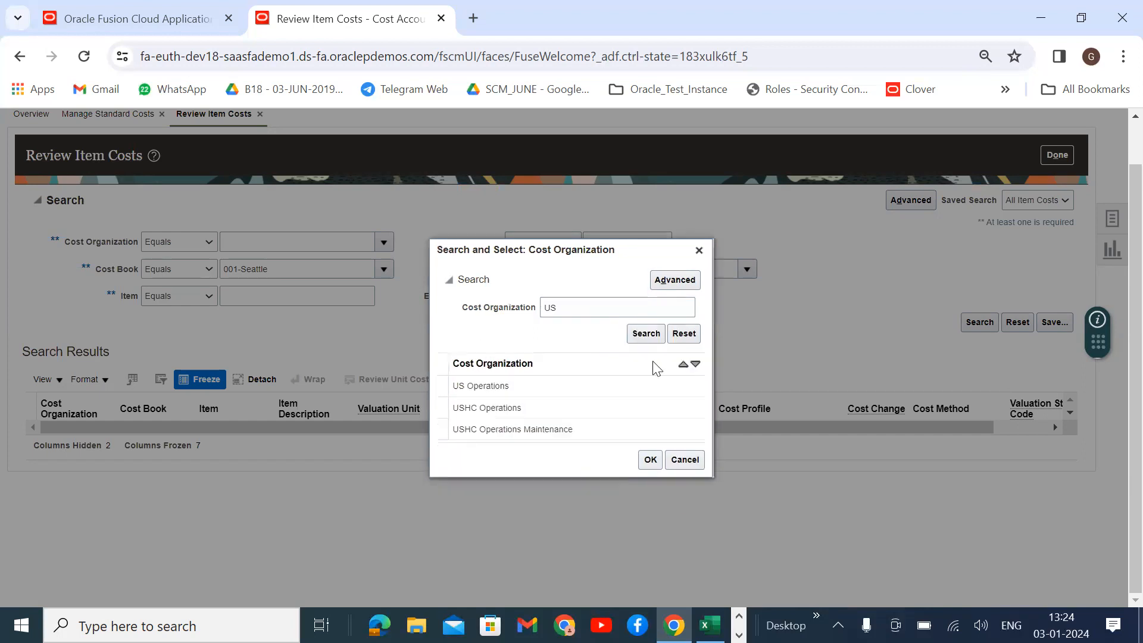
pyautogui.click(650, 460)
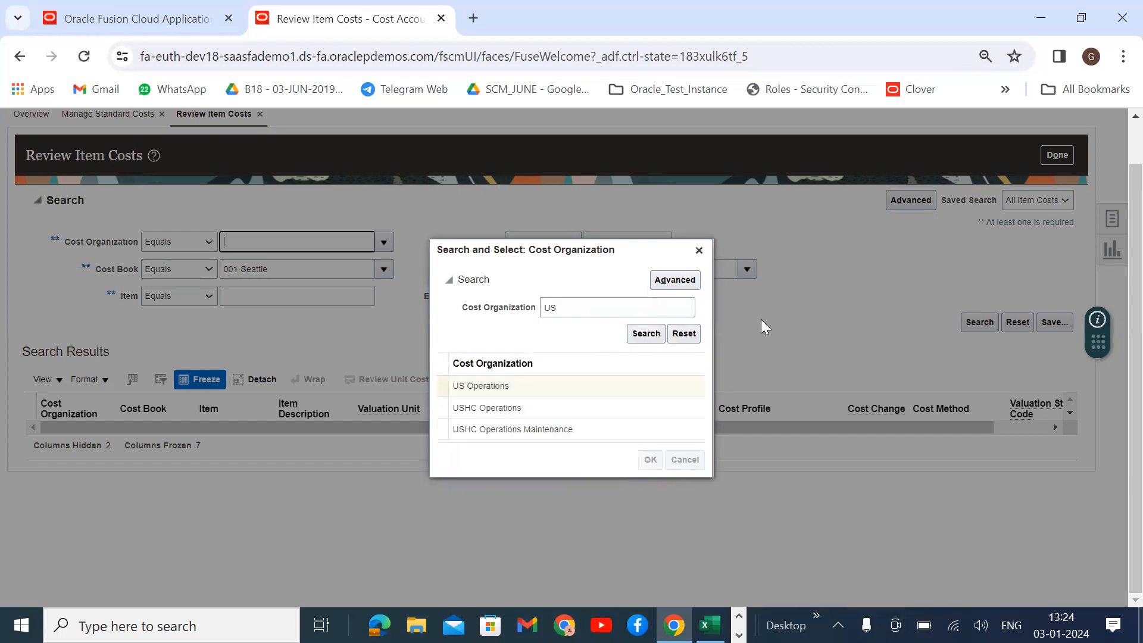
pyautogui.click(979, 322)
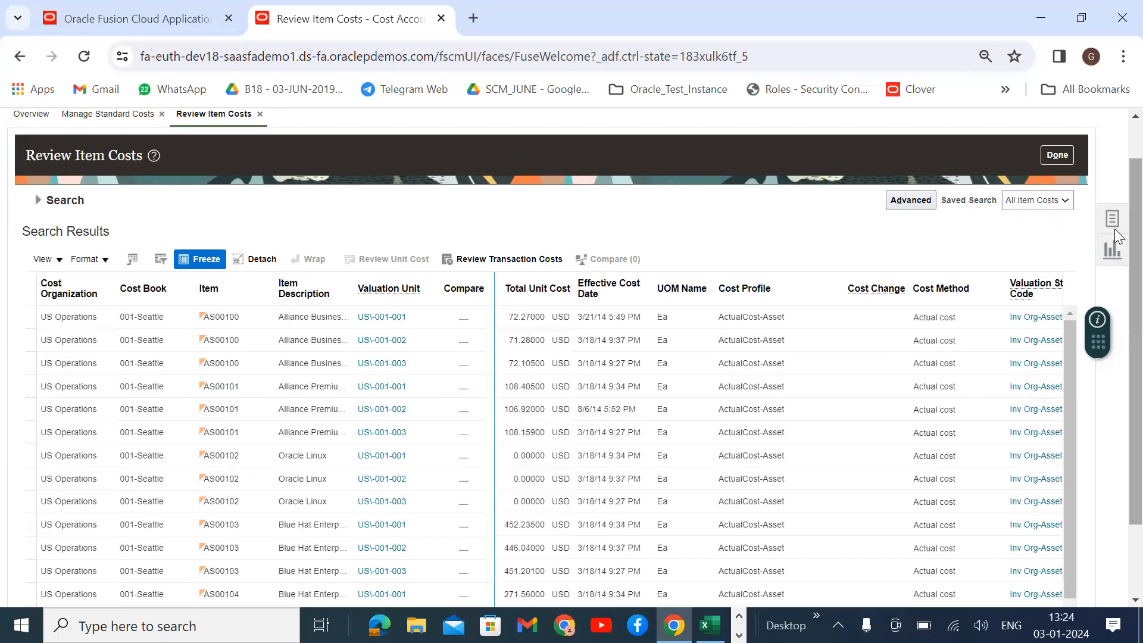
# Scroll the US Operations results, re-expand the search criteria, and return from home to Review Item Costs.
pyautogui.scroll(-2, 1116, 381)
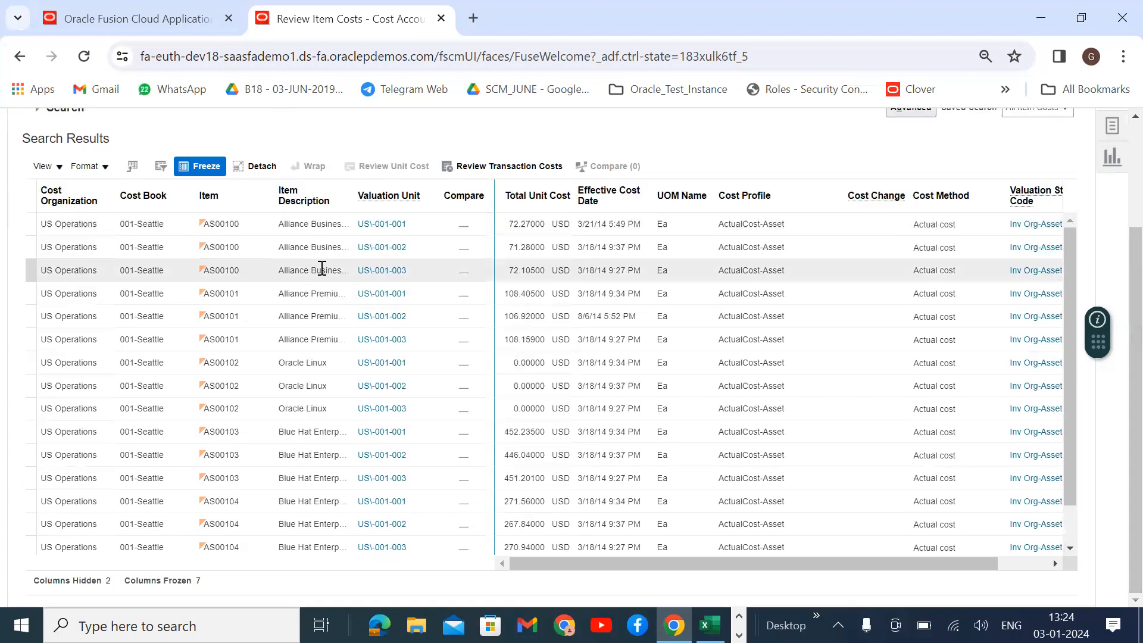
pyautogui.scroll(2, 319, 266)
pyautogui.scroll(-2, 919, 326)
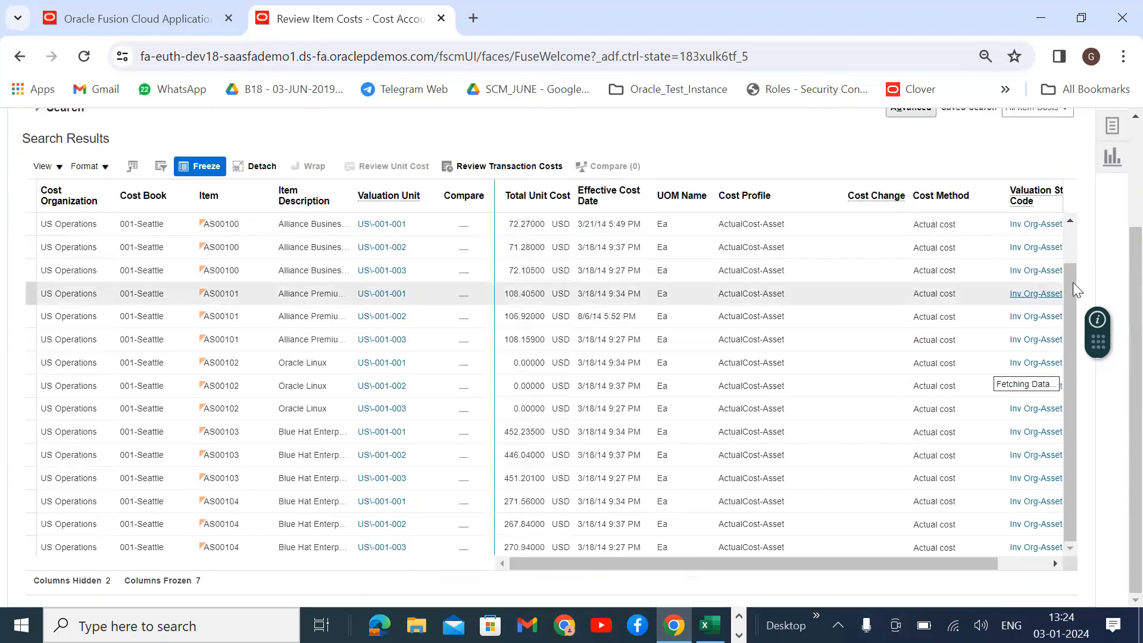
pyautogui.scroll(-1, 1075, 277)
pyautogui.moveTo(1074, 271); pyautogui.dragTo(1065, 250)
pyautogui.scroll(3, 116, 323)
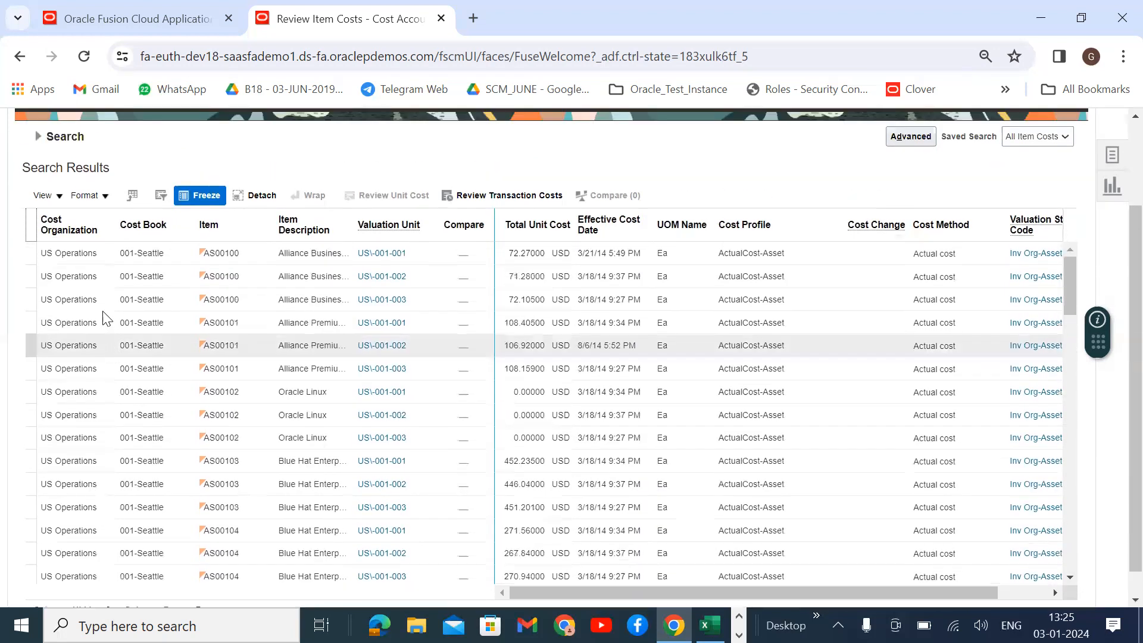
pyautogui.click(38, 248)
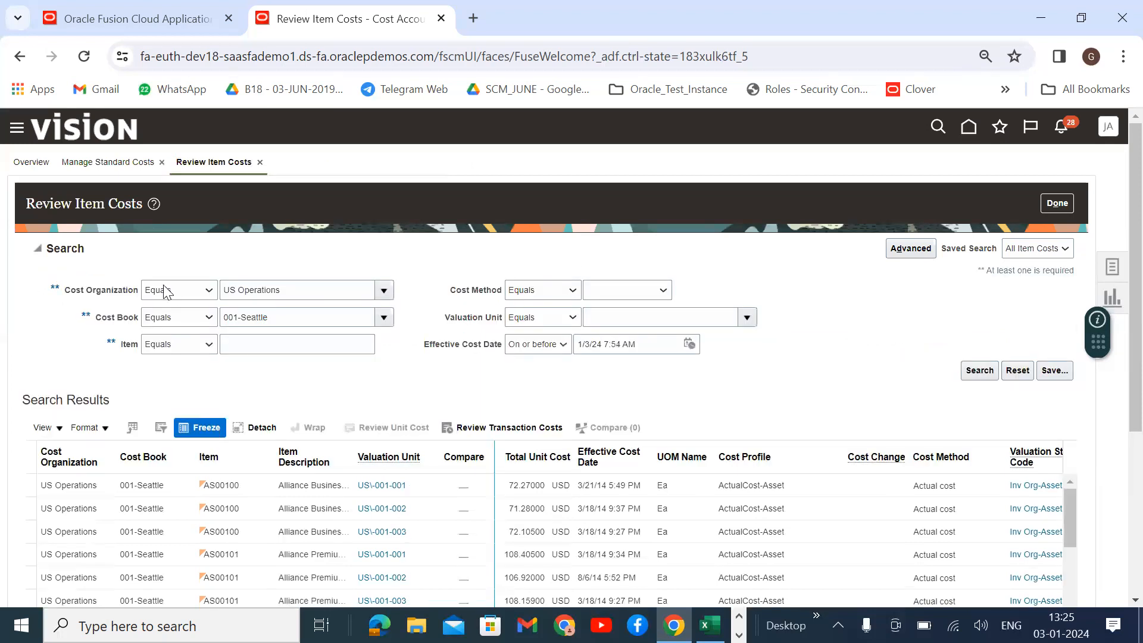
pyautogui.click(156, 17)
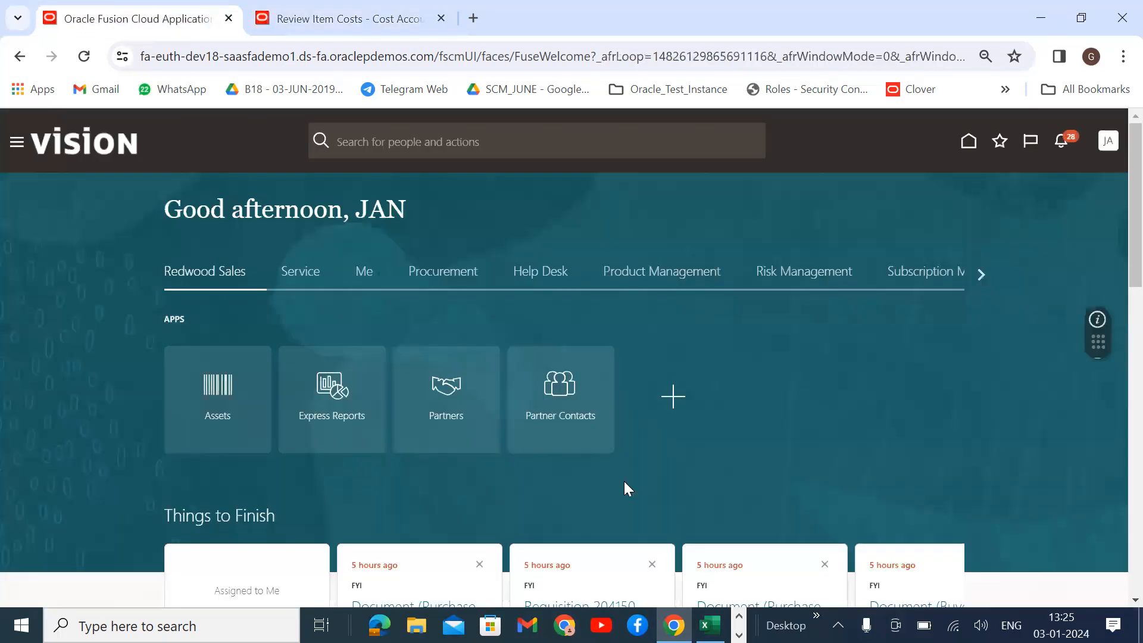
pyautogui.click(316, 17)
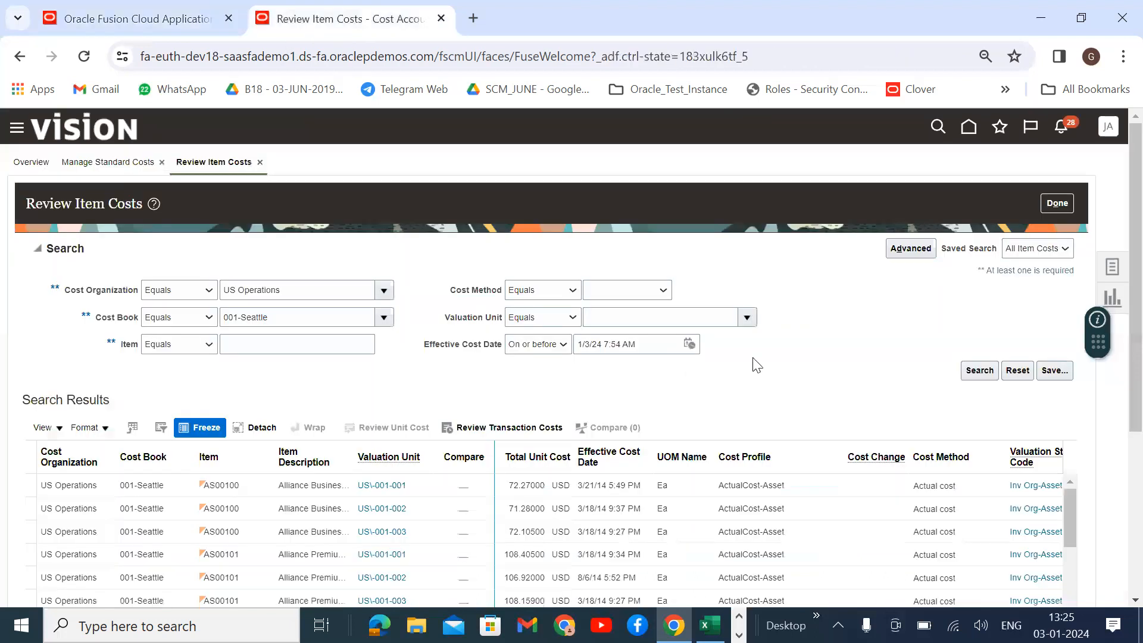
# Search items starting with 'Samsung' and review Samsung Mobile's unit cost of 99.00000 USD.
pyautogui.scroll(-3, 342, 341)
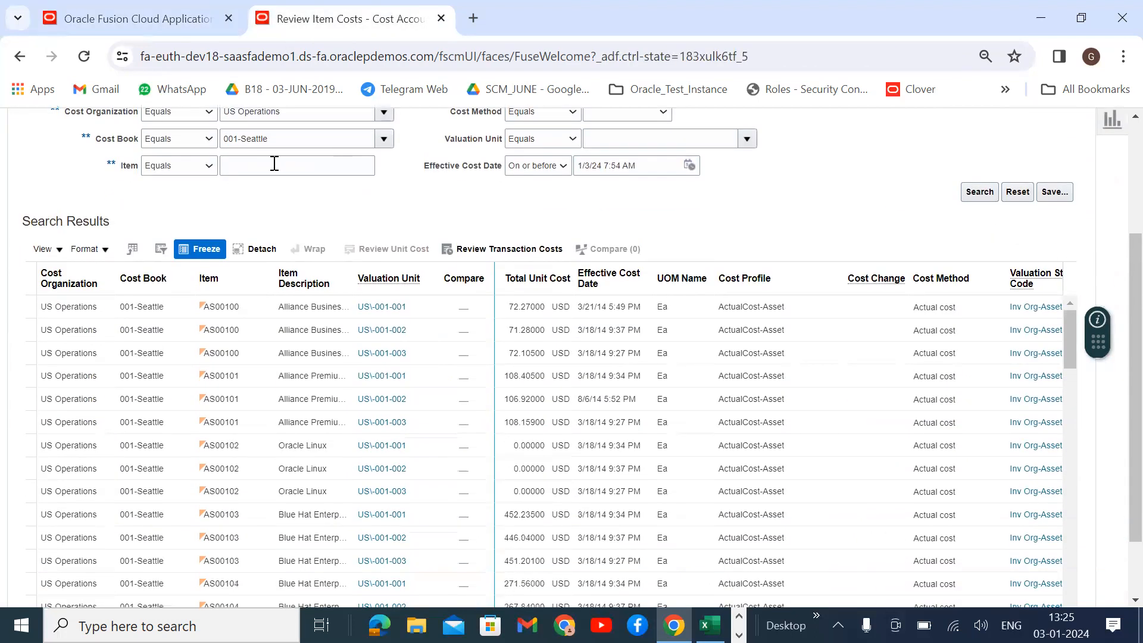
pyautogui.click(185, 169)
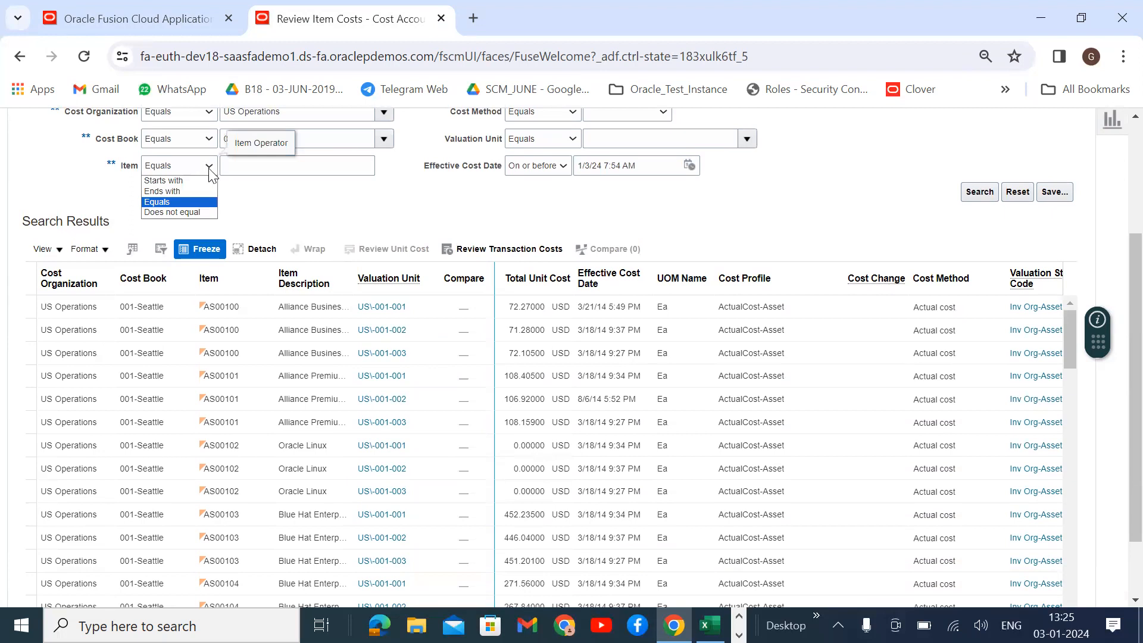
pyautogui.click(310, 209)
pyautogui.click(184, 170)
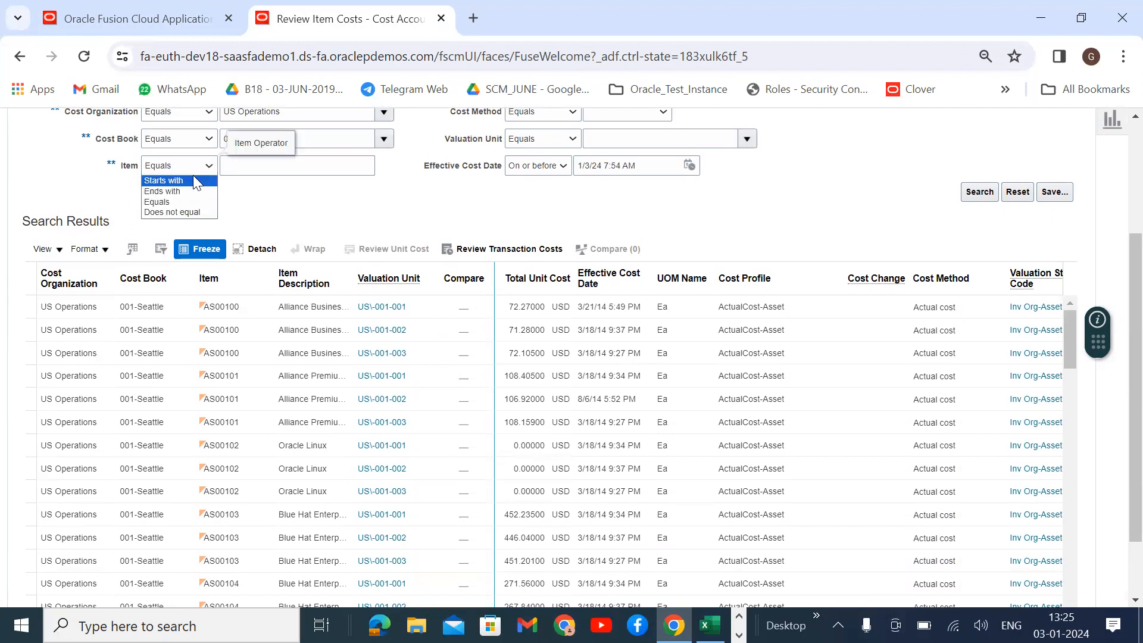
pyautogui.click(193, 179)
pyautogui.click(279, 161)
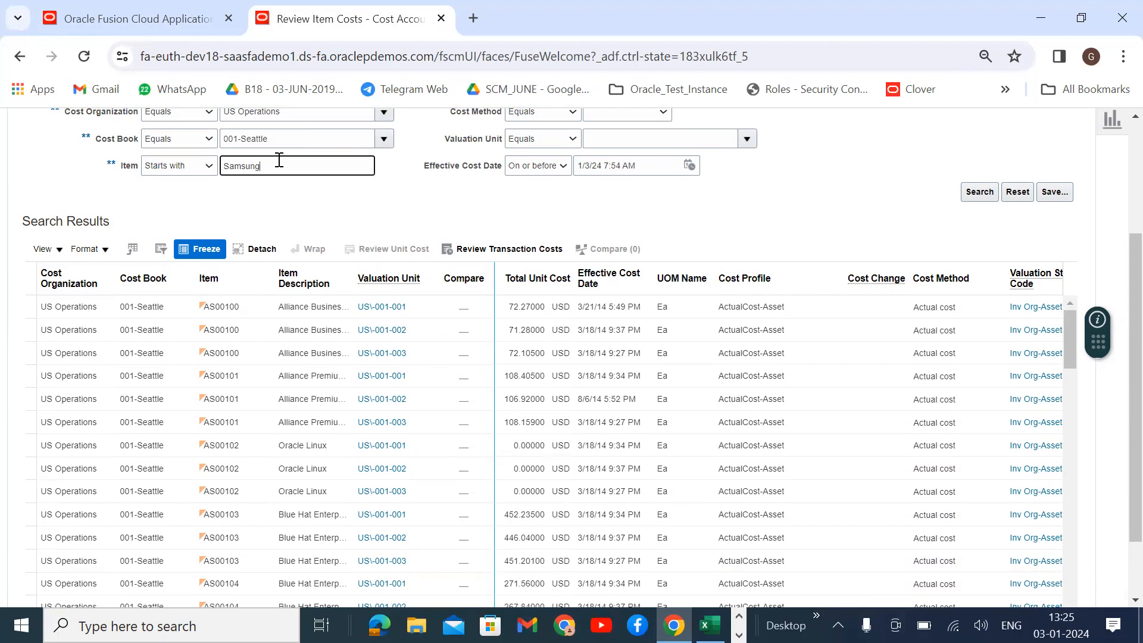
pyautogui.click(979, 191)
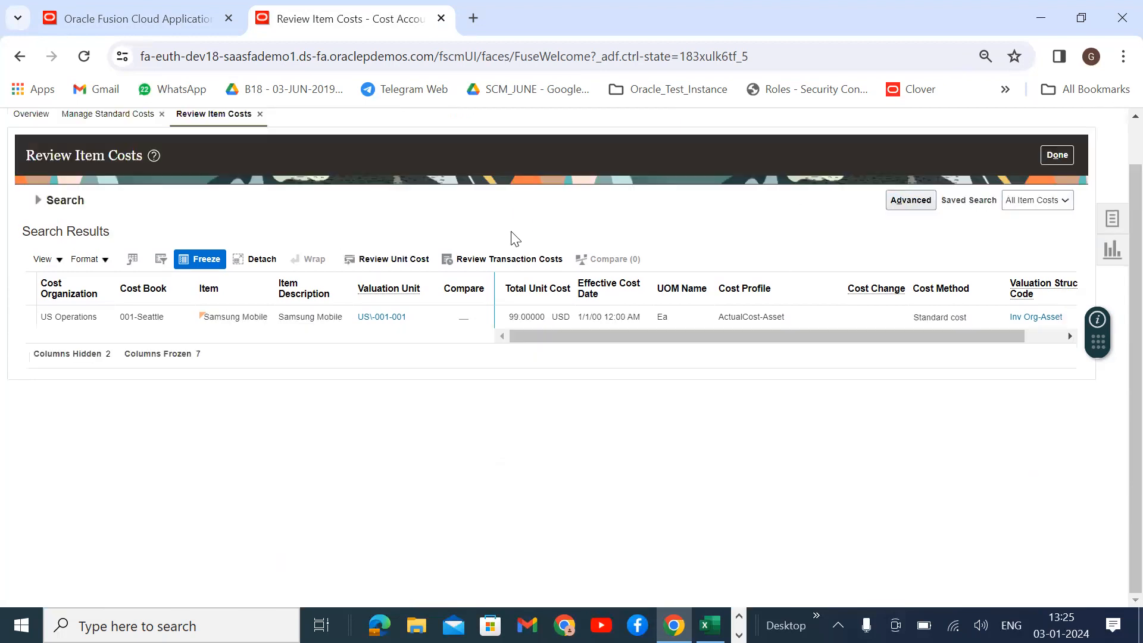
pyautogui.click(719, 316)
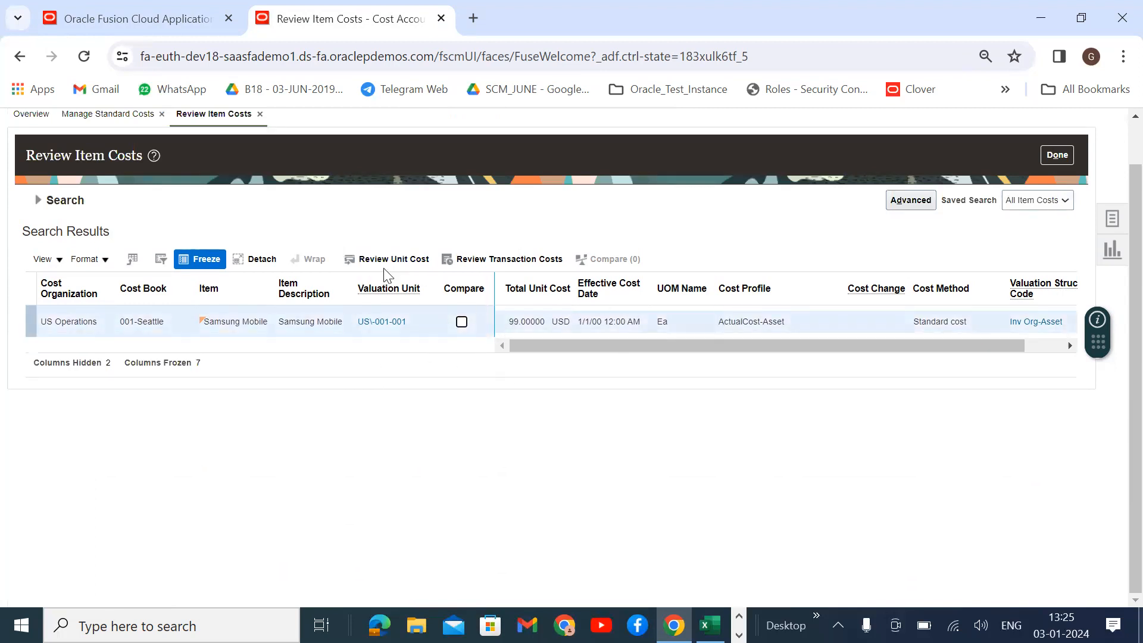
pyautogui.click(366, 254)
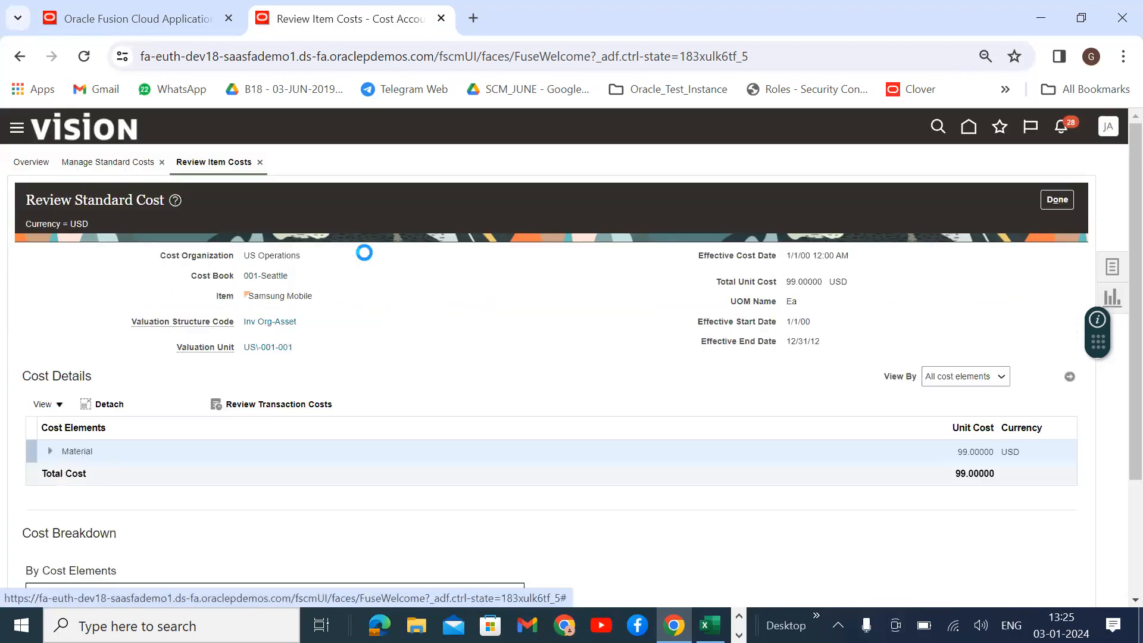
# Check the 99.00000 total unit cost in Samsung Mobile's standard cost details.
pyautogui.scroll(-3, 498, 365)
pyautogui.moveTo(1012, 314); pyautogui.dragTo(938, 316)
pyautogui.click(916, 448)
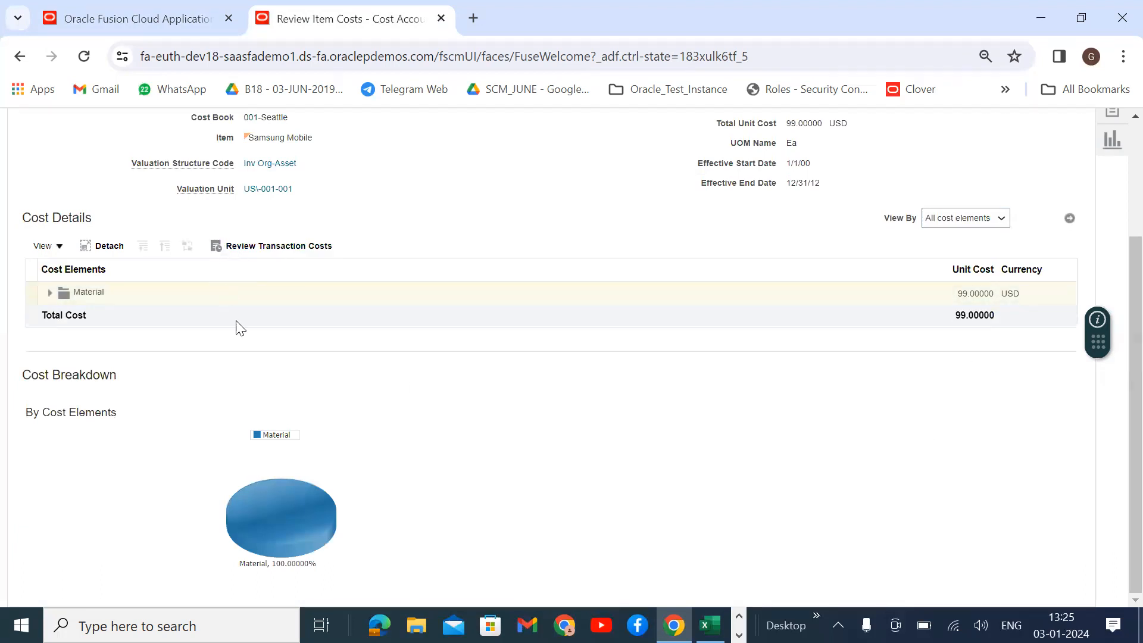
# View Samsung Mobile's transaction costs, then go back through standard cost details to the item cost results.
pyautogui.click(248, 248)
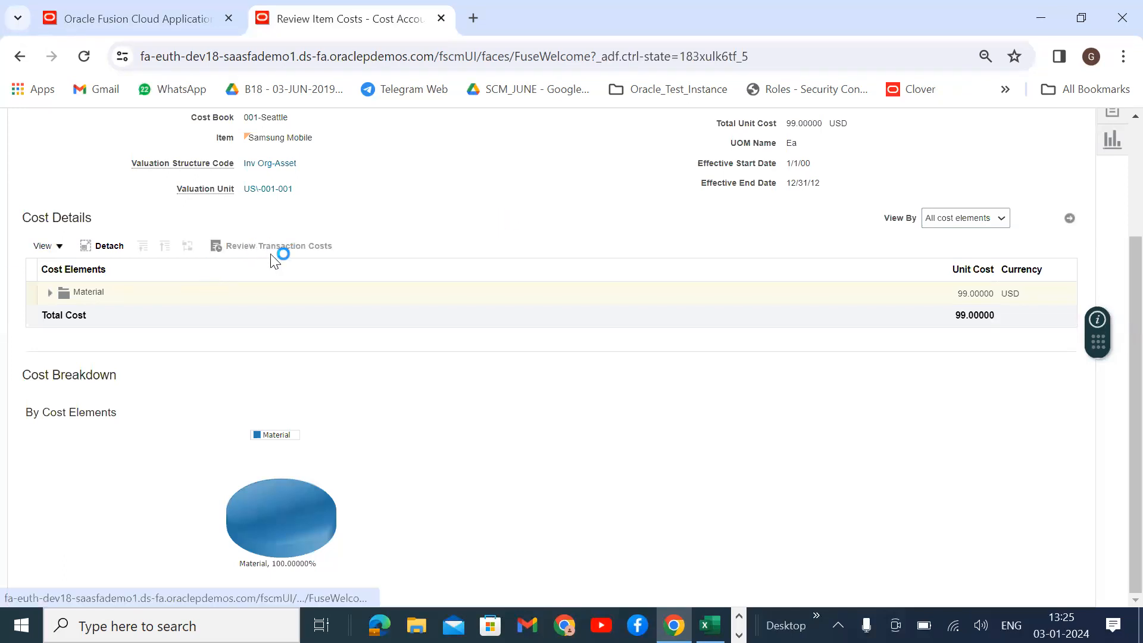
pyautogui.scroll(-3, 368, 347)
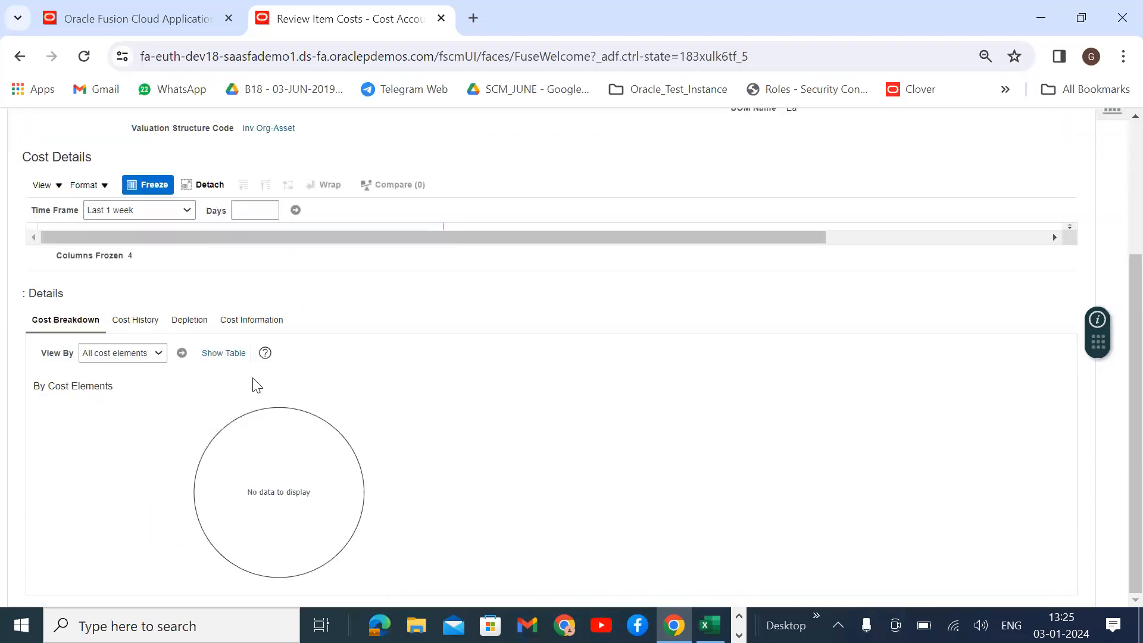
pyautogui.scroll(4, 357, 497)
pyautogui.click(1054, 208)
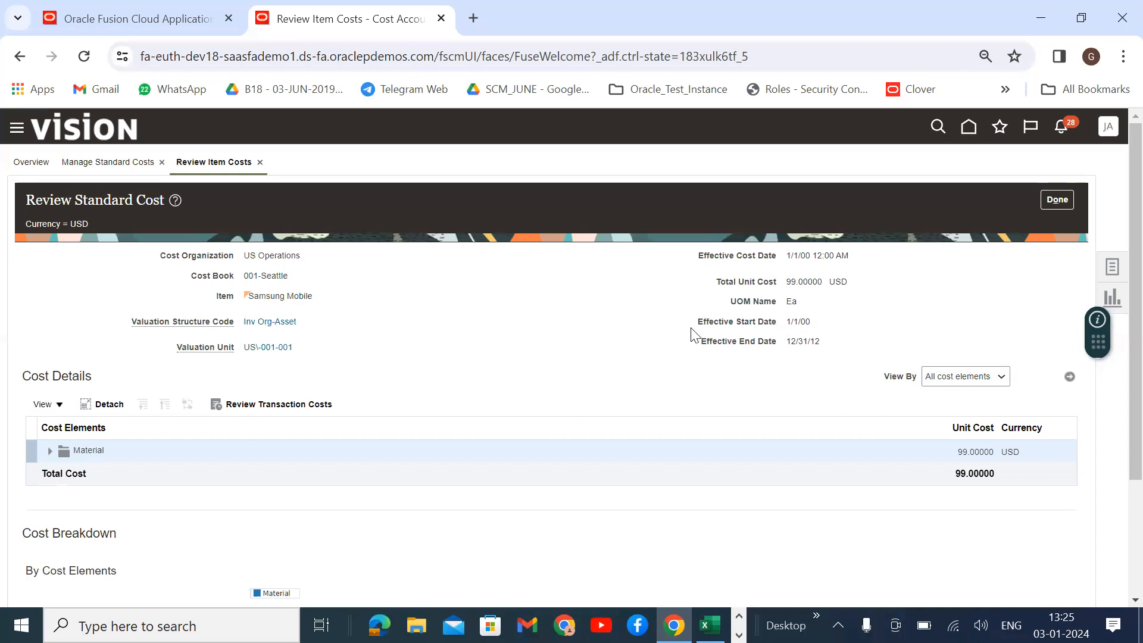
pyautogui.click(1057, 203)
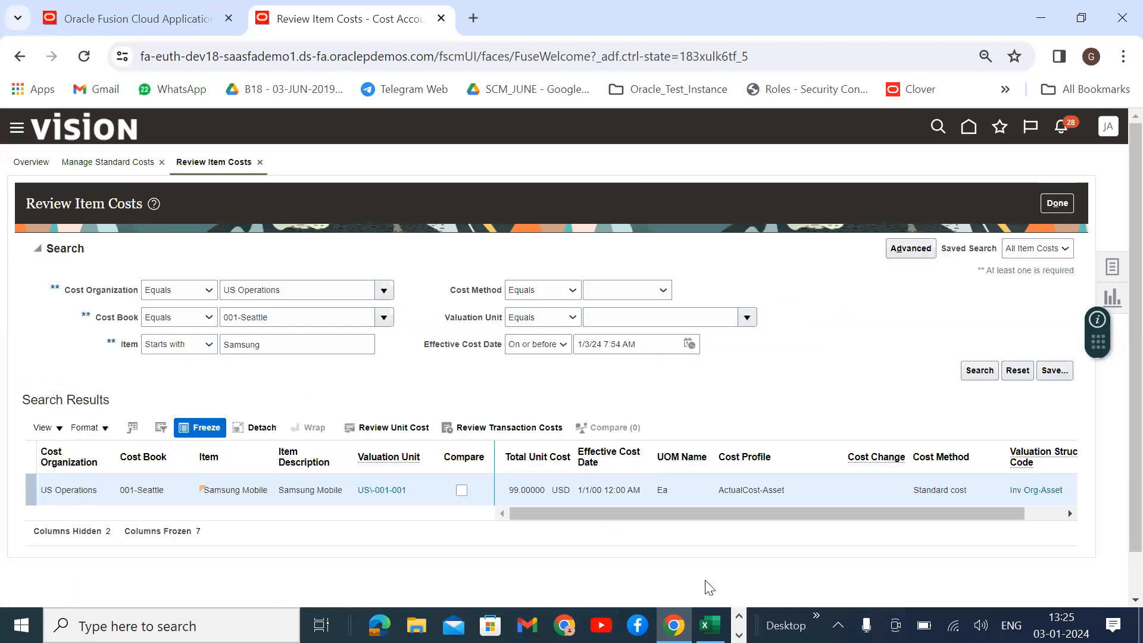